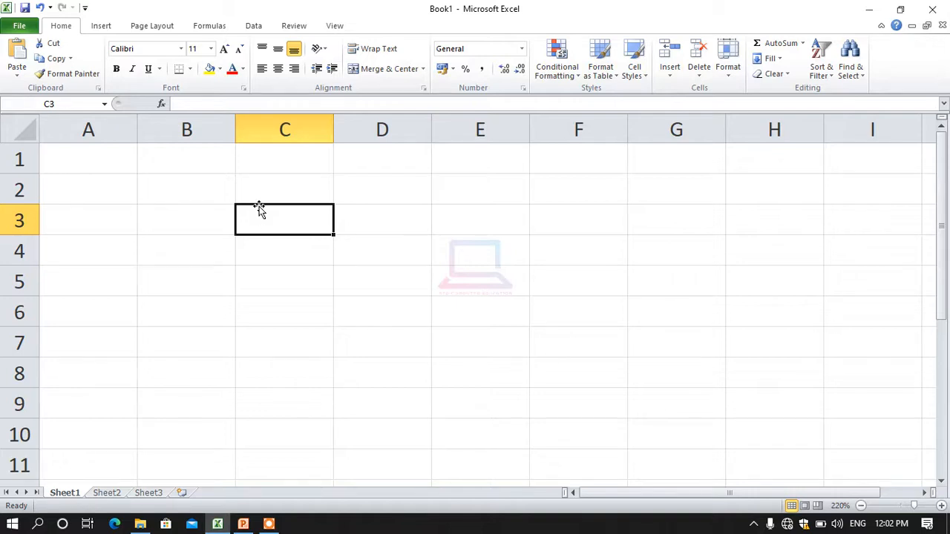
# Step: Enter the label Mobile in cell A1 and its price 30000 in B1
pyautogui.click(223, 187)
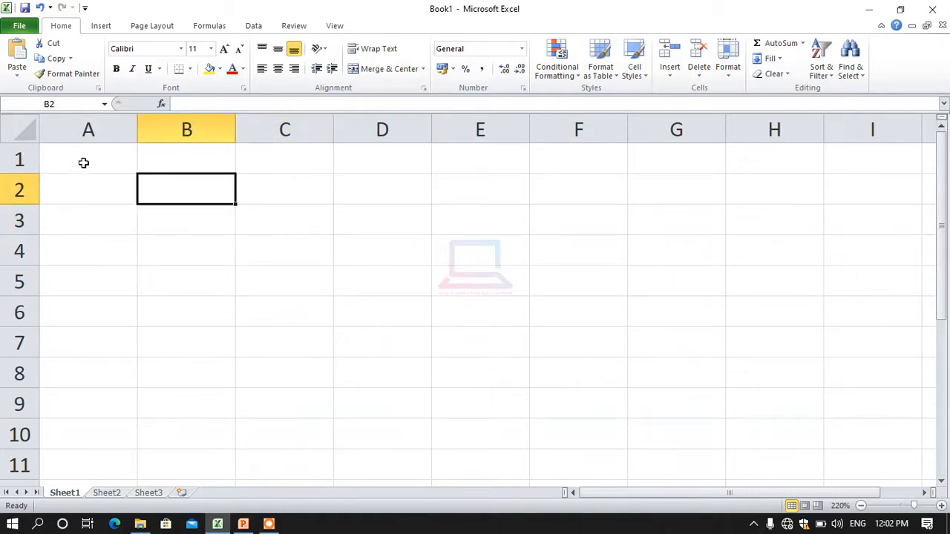
pyautogui.click(82, 161)
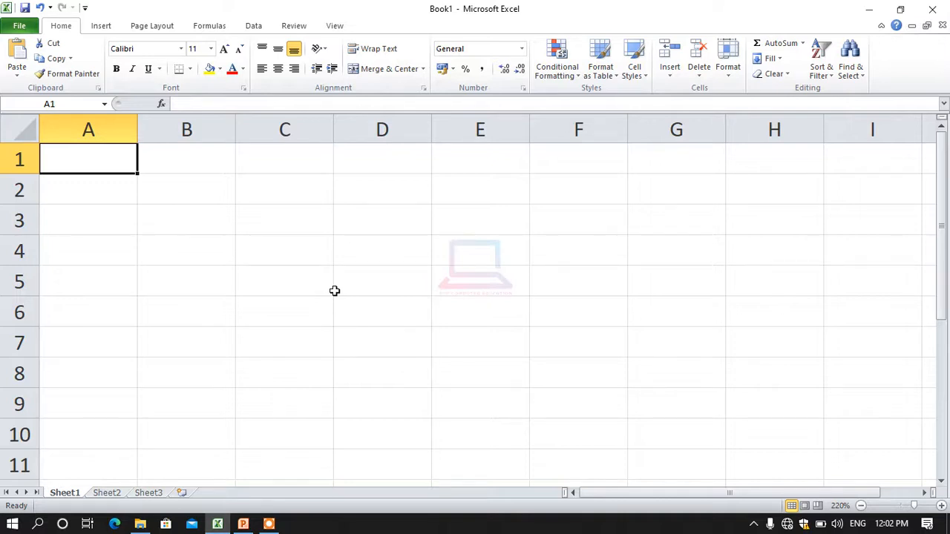
pyautogui.write('Mo')
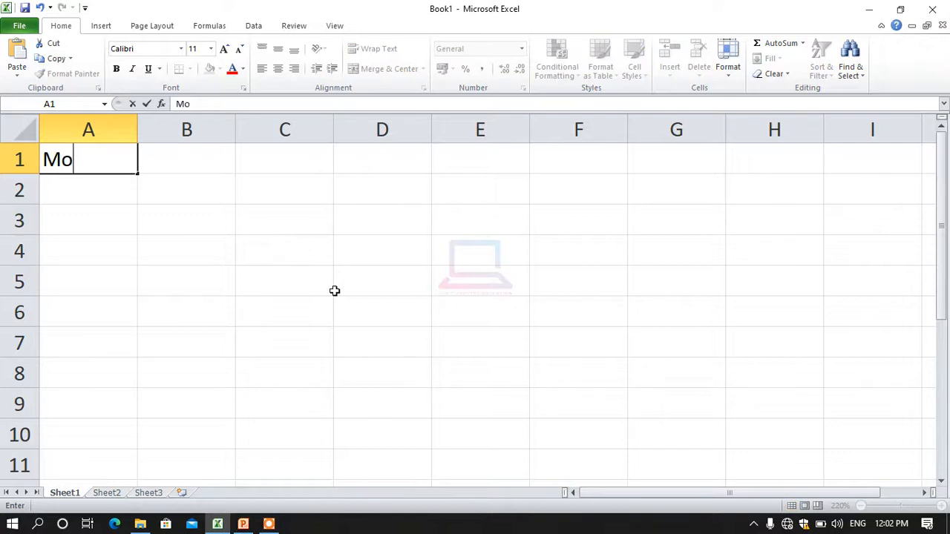
pyautogui.write('bile')
pyautogui.press('Tab')
pyautogui.write('30000')
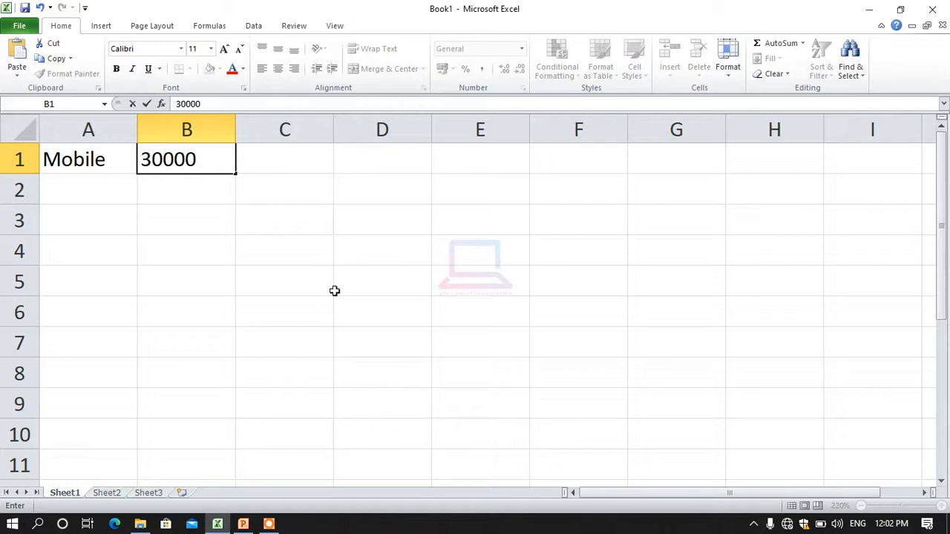
pyautogui.press('Return')
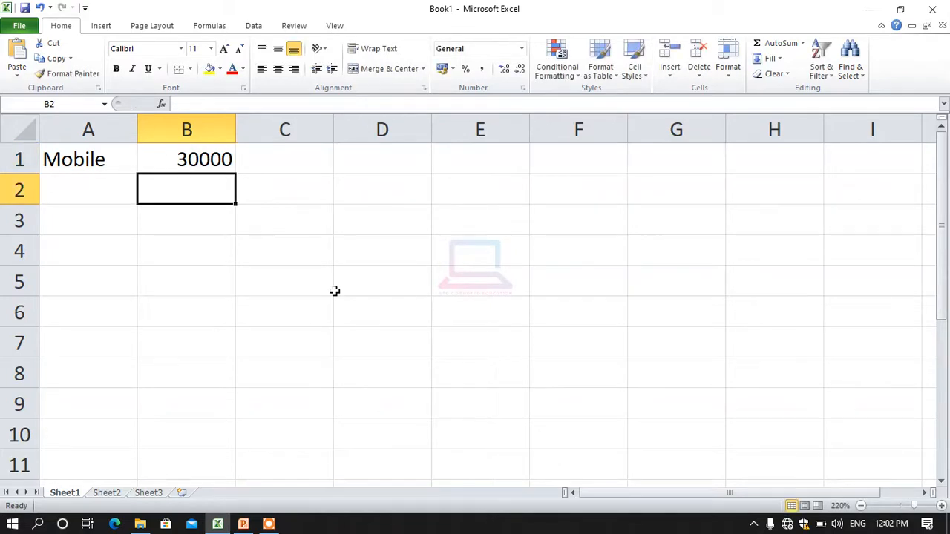
pyautogui.press('Up')
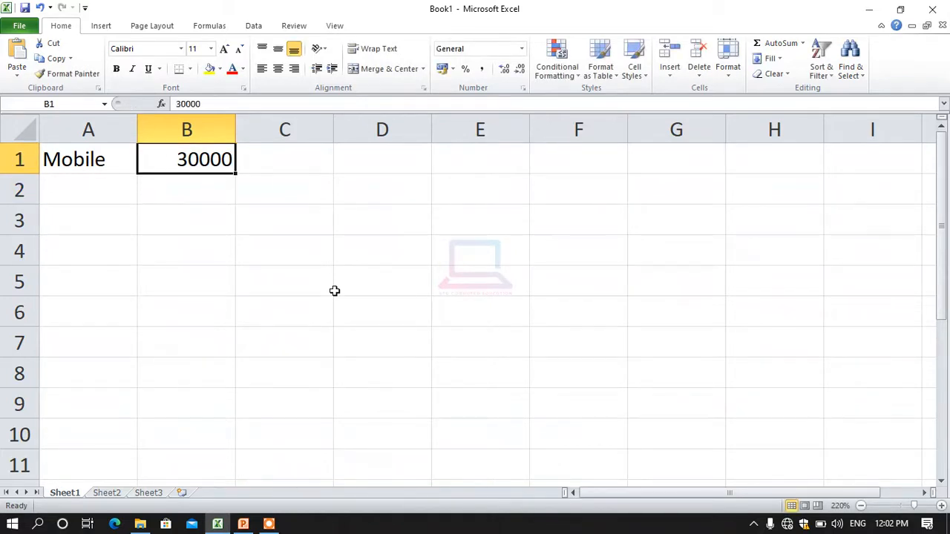
pyautogui.press('Right')
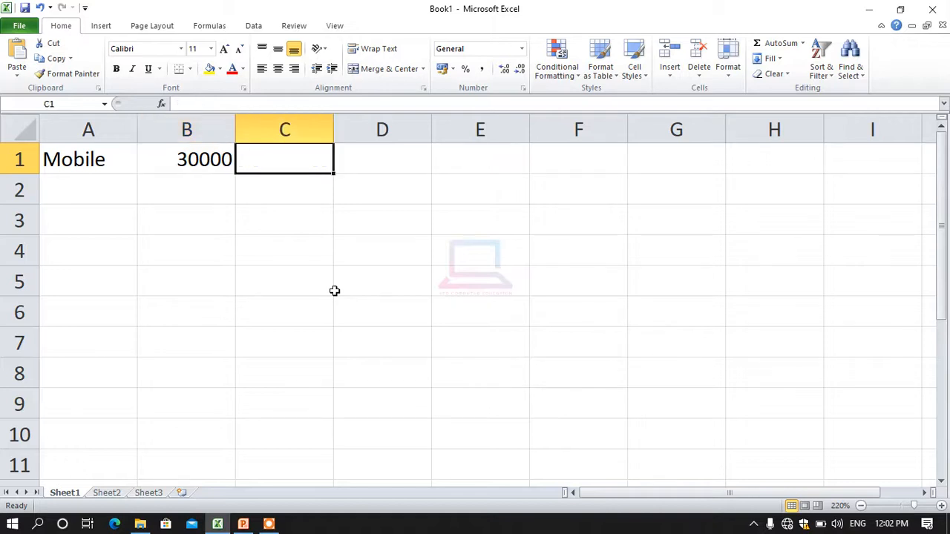
pyautogui.press('Left')
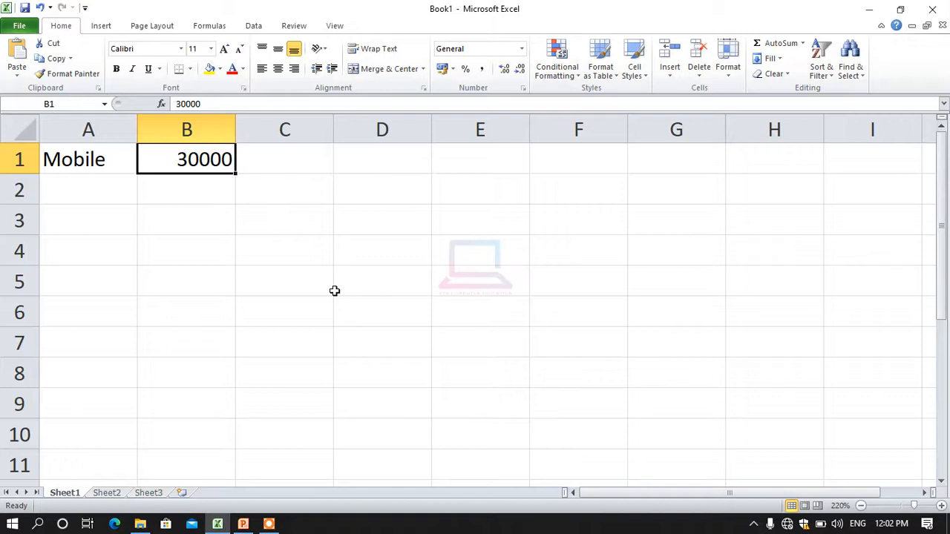
# Step: Add the label Rate in cell A2 with the value 5 in B2
pyautogui.press('Left')
pyautogui.press('Down')
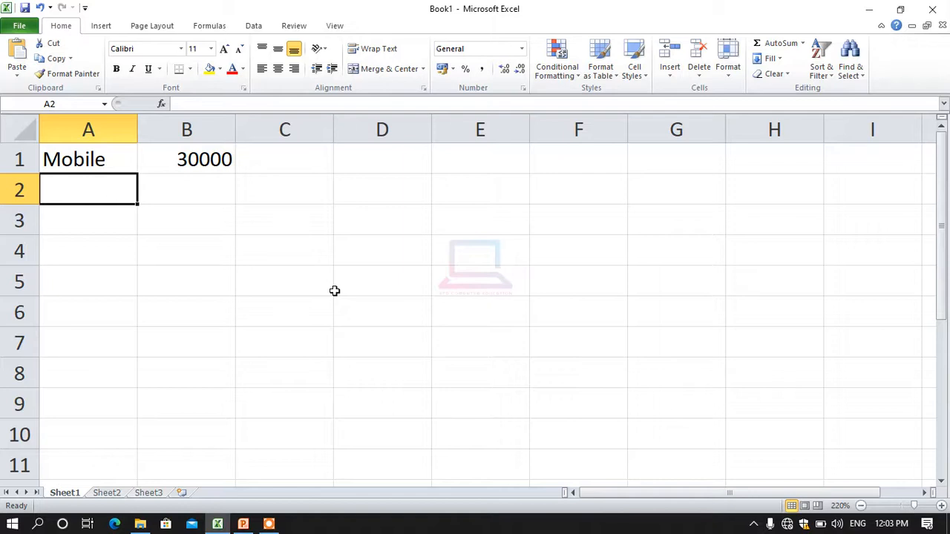
pyautogui.write('ra')
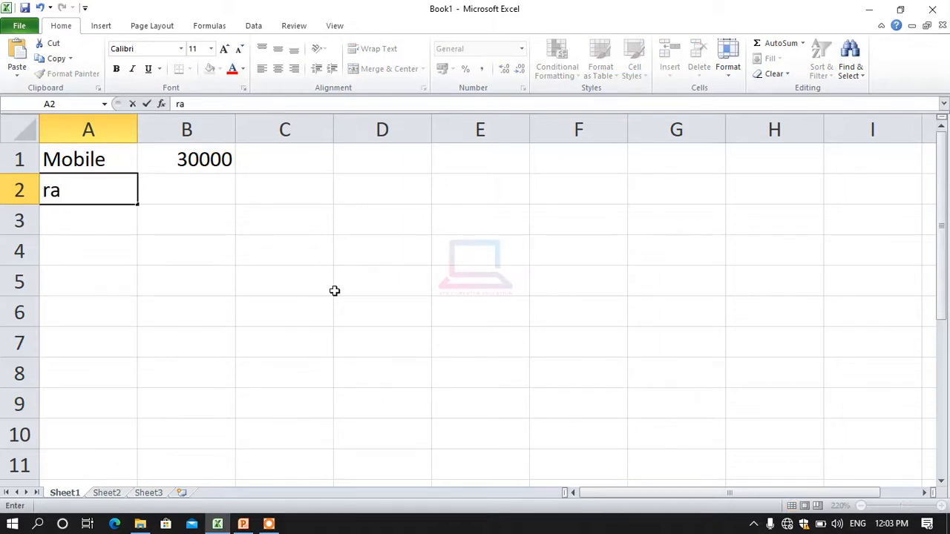
pyautogui.press('BackSpace')
pyautogui.write('Ra')
pyautogui.press('BackSpace')
pyautogui.press('BackSpace')
pyautogui.press('BackSpace')
pyautogui.write('r')
pyautogui.press('BackSpace')
pyautogui.write('Rae')
pyautogui.press('BackSpace')
pyautogui.write('te')
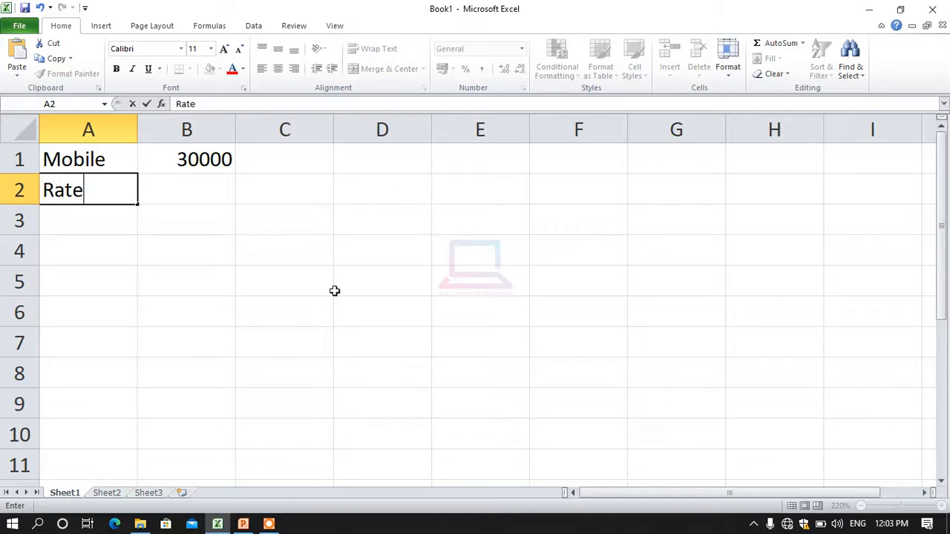
pyautogui.press('Tab')
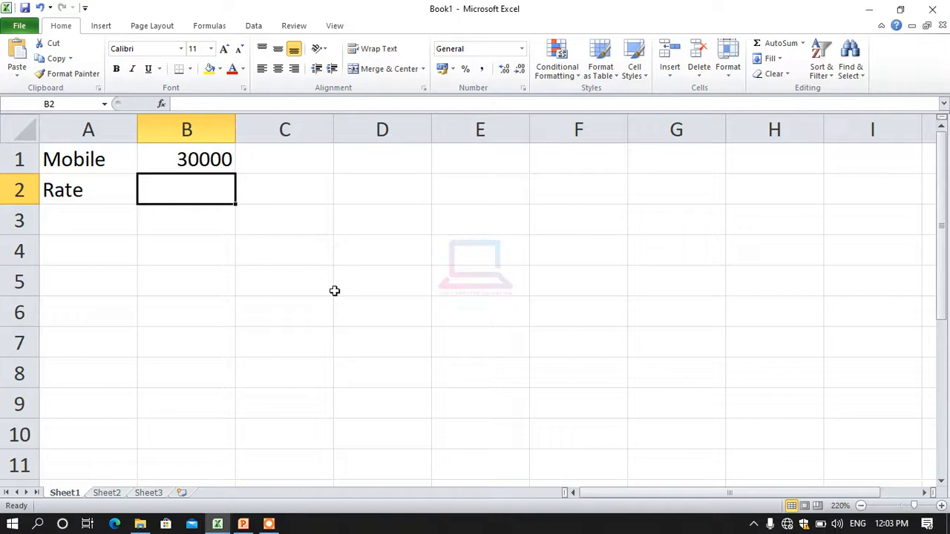
pyautogui.write('5')
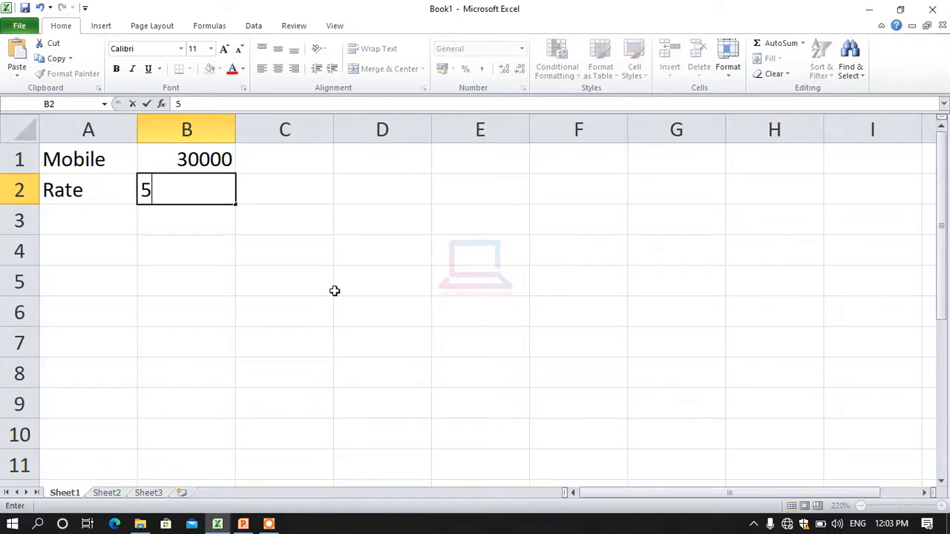
pyautogui.press('Return')
pyautogui.press('Up')
pyautogui.press('Right')
pyautogui.press('Right')
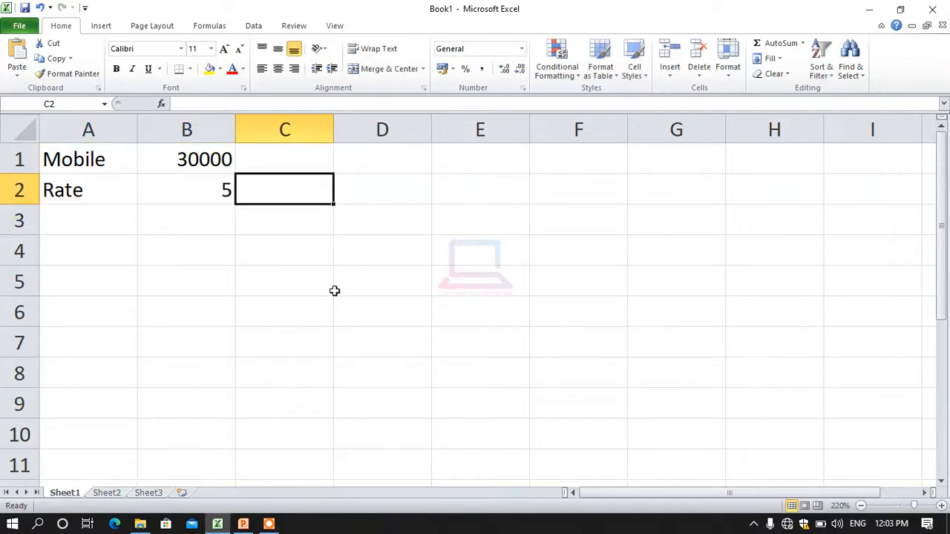
# Step: Add the label Time in cell A3 with the value 1 in B3
pyautogui.press('Left')
pyautogui.press('Down')
pyautogui.press('Left')
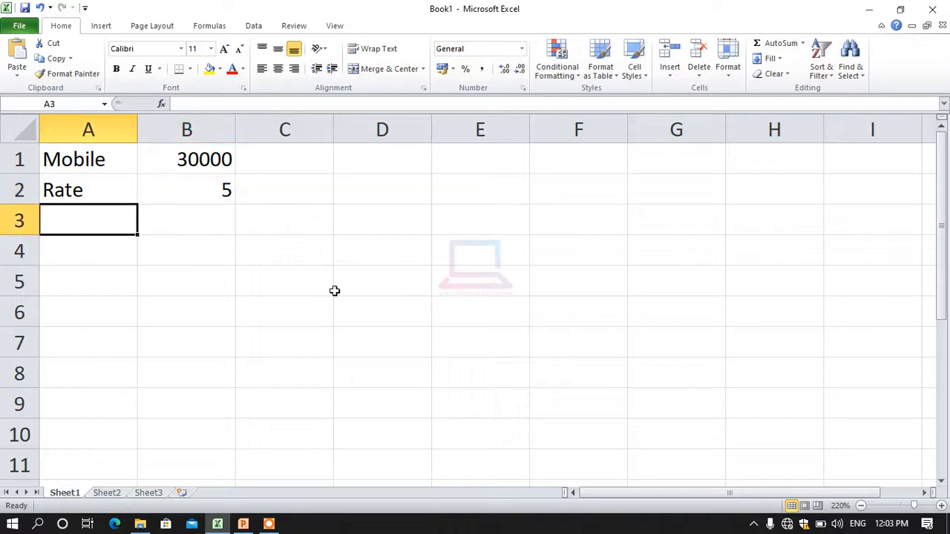
pyautogui.write('Time')
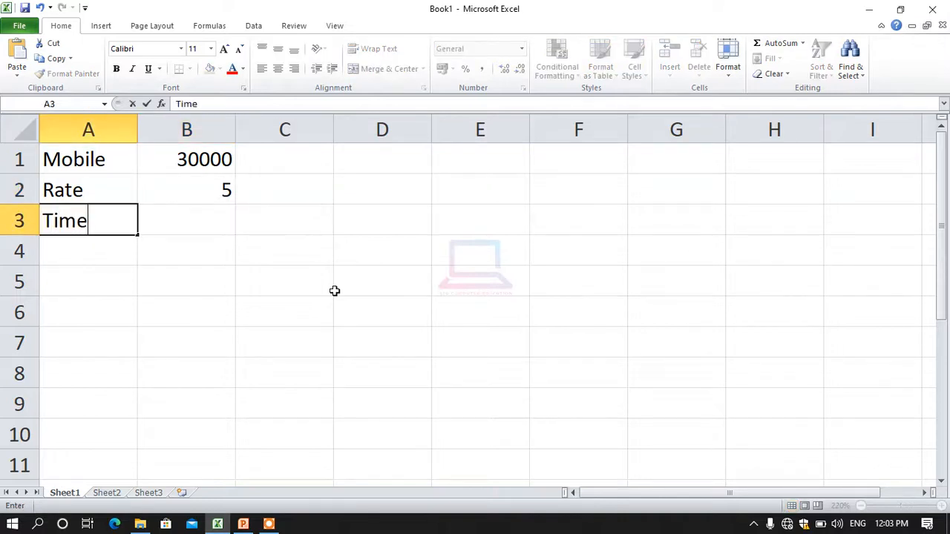
pyautogui.press('Tab')
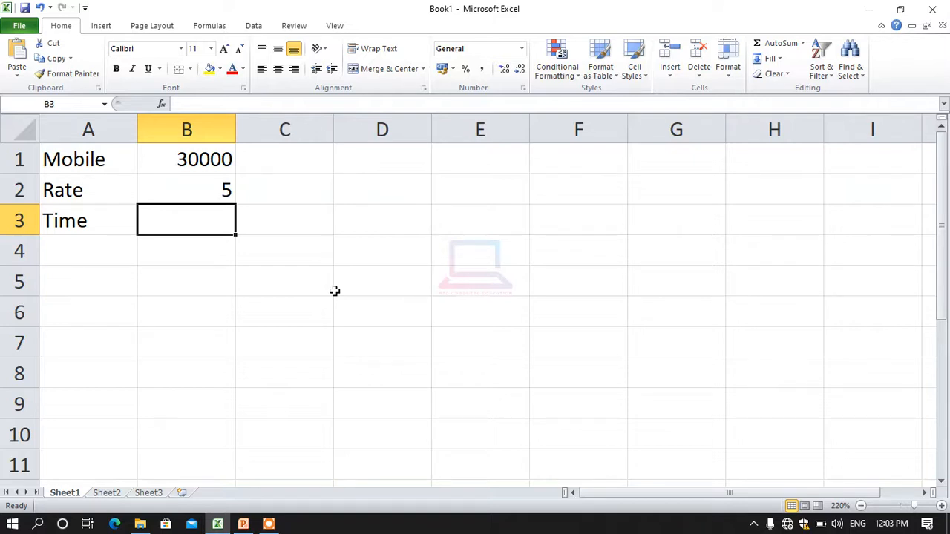
pyautogui.write('1')
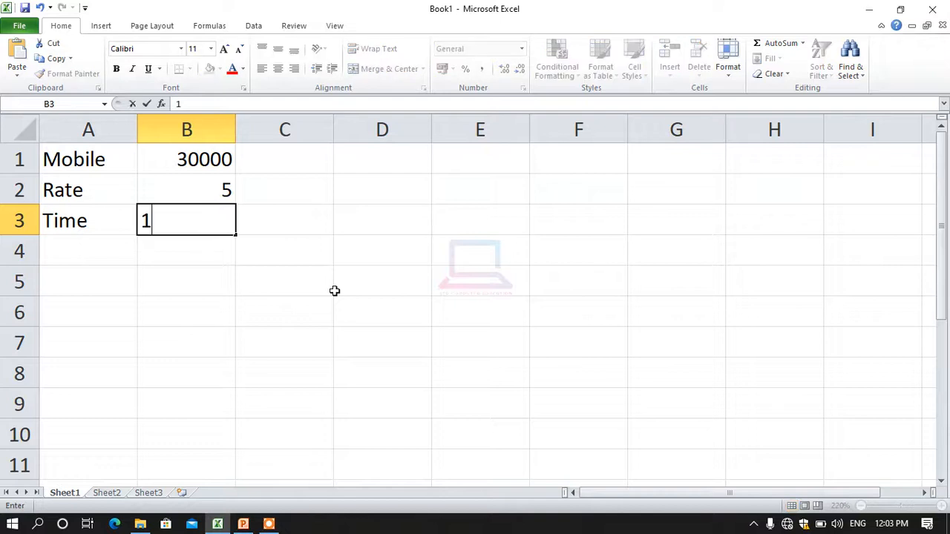
pyautogui.press('Up')
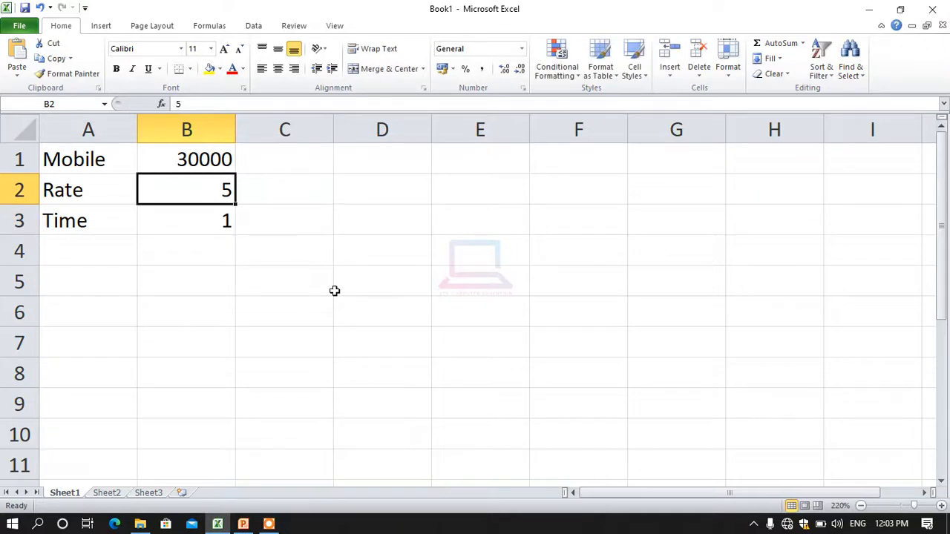
pyautogui.press('Down')
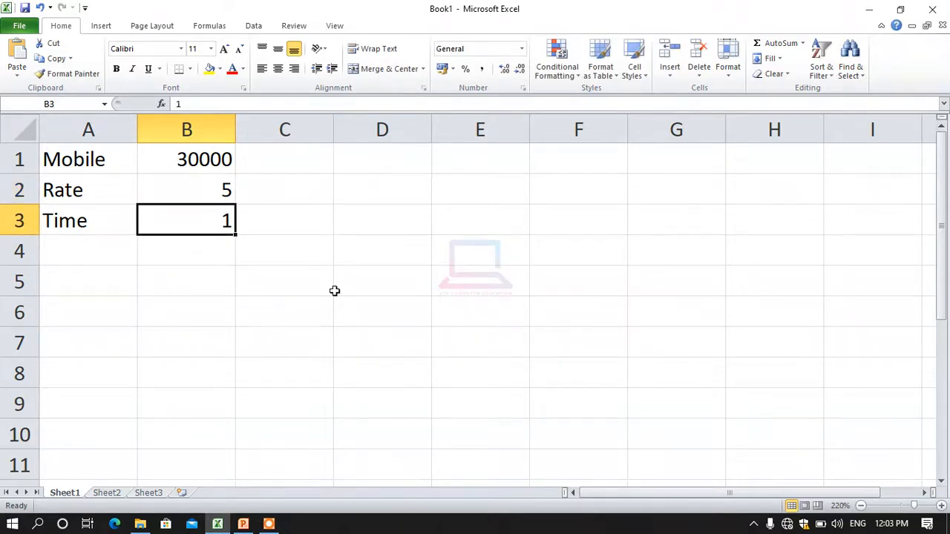
pyautogui.press('Up')
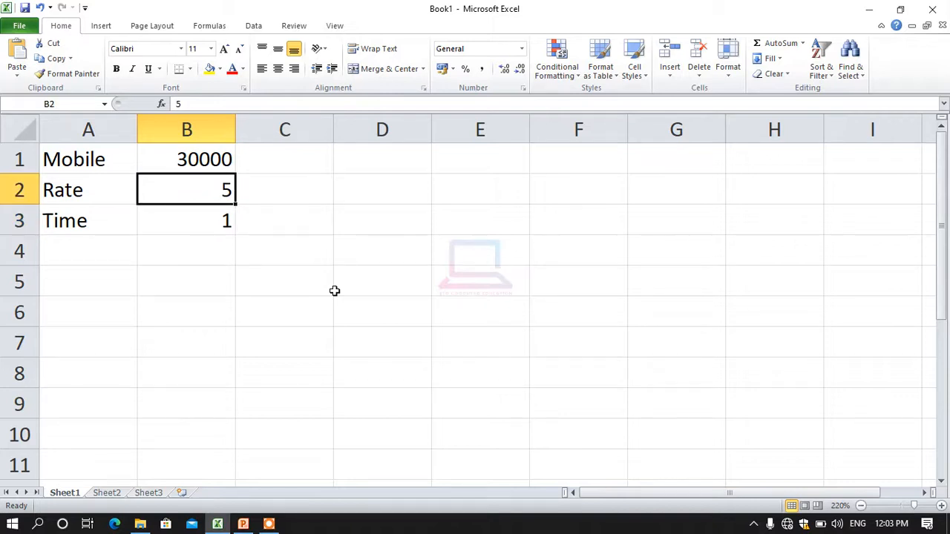
pyautogui.press('Right')
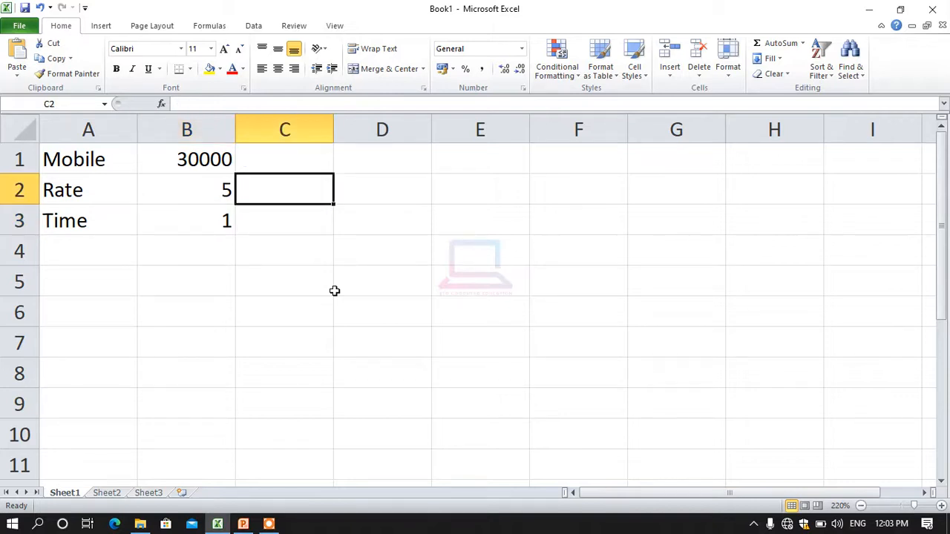
pyautogui.press('Left')
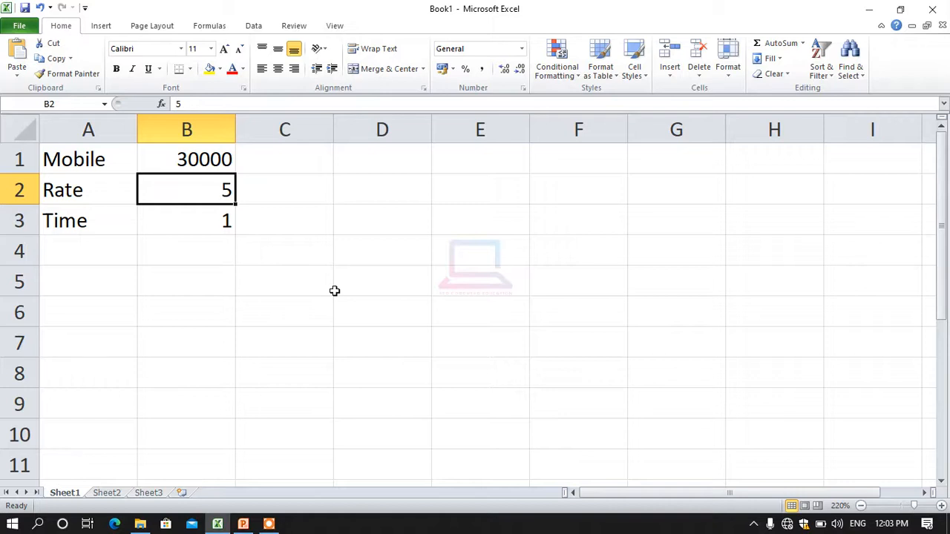
# Step: Enter the column headings Month, PV and EMI in cells E1 to G1
pyautogui.click(490, 259)
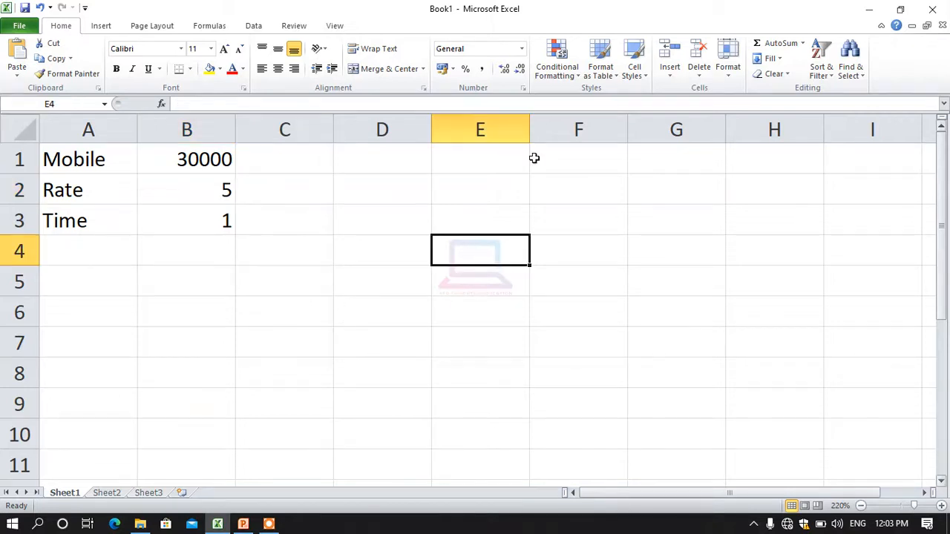
pyautogui.click(451, 160)
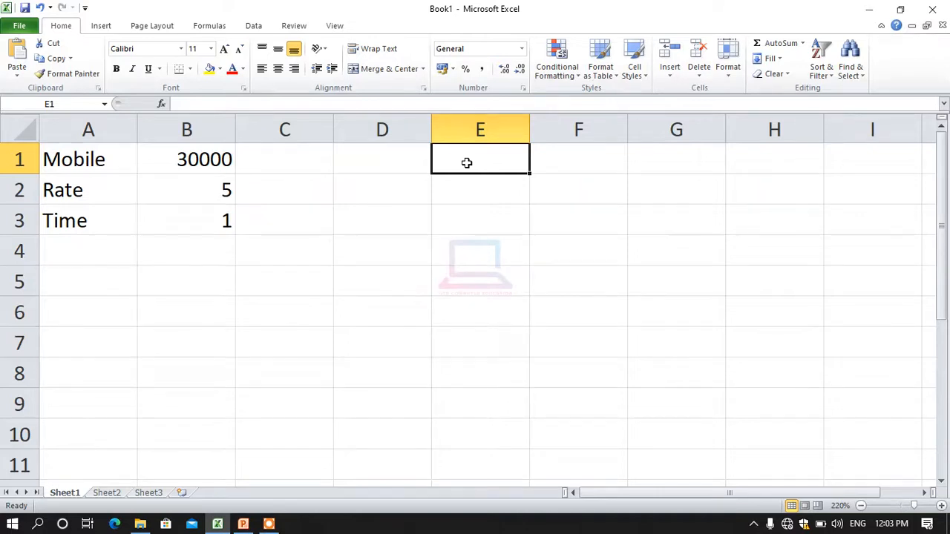
pyautogui.write('Month')
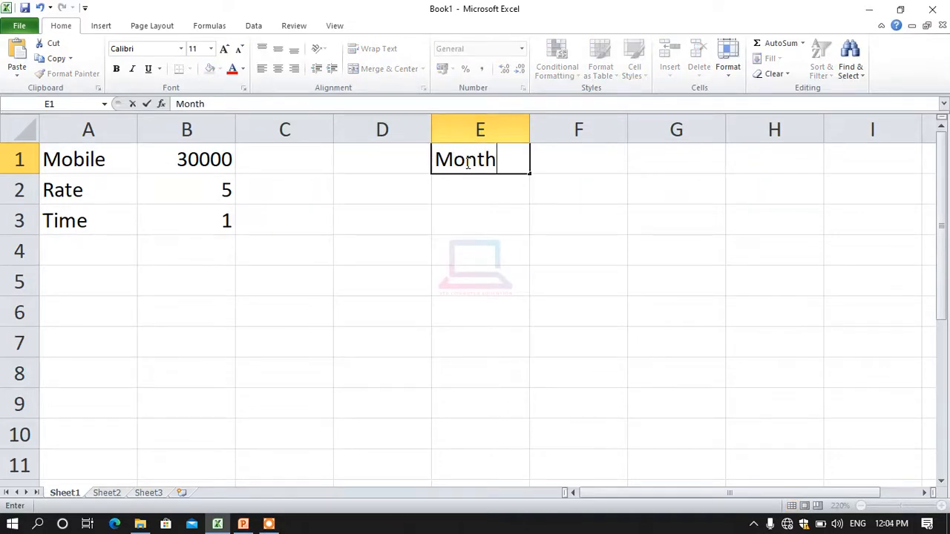
pyautogui.press('Tab')
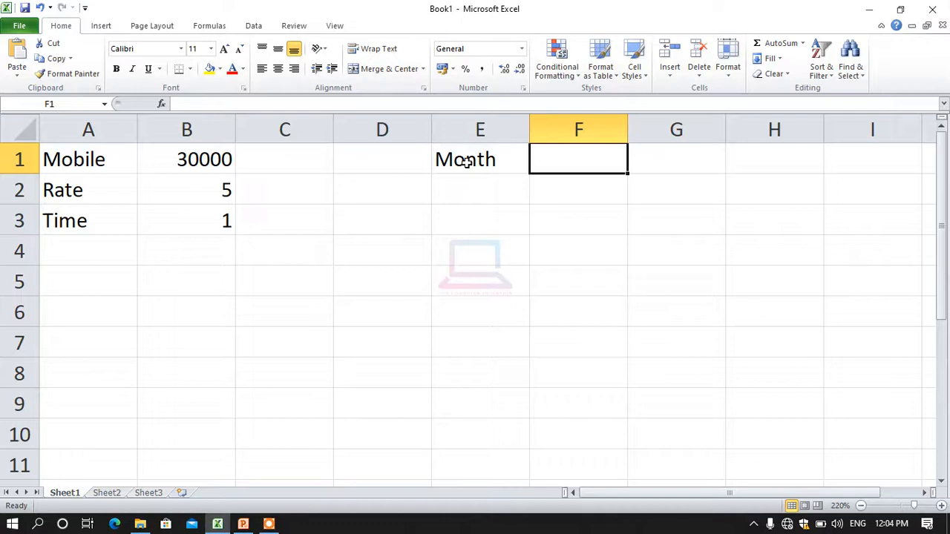
pyautogui.write('PV')
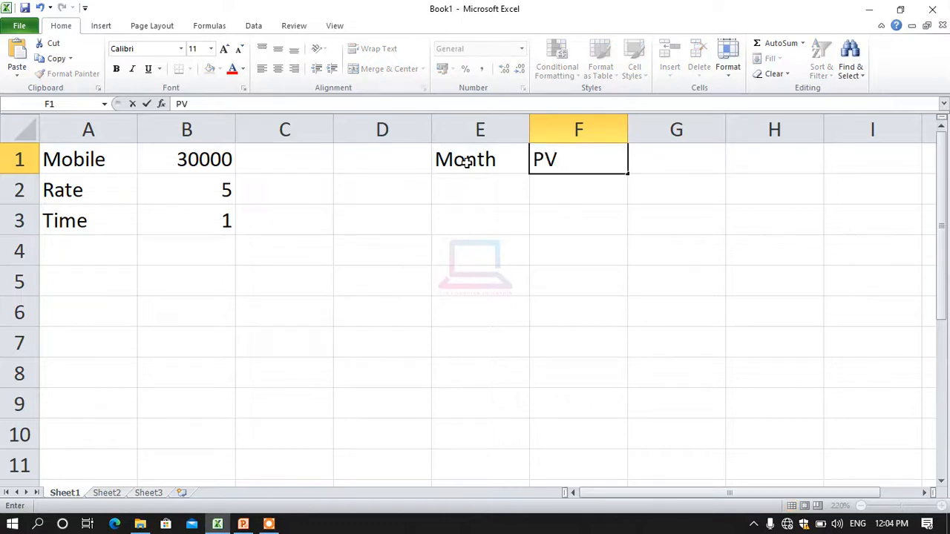
pyautogui.click(466, 162)
pyautogui.press('Tab')
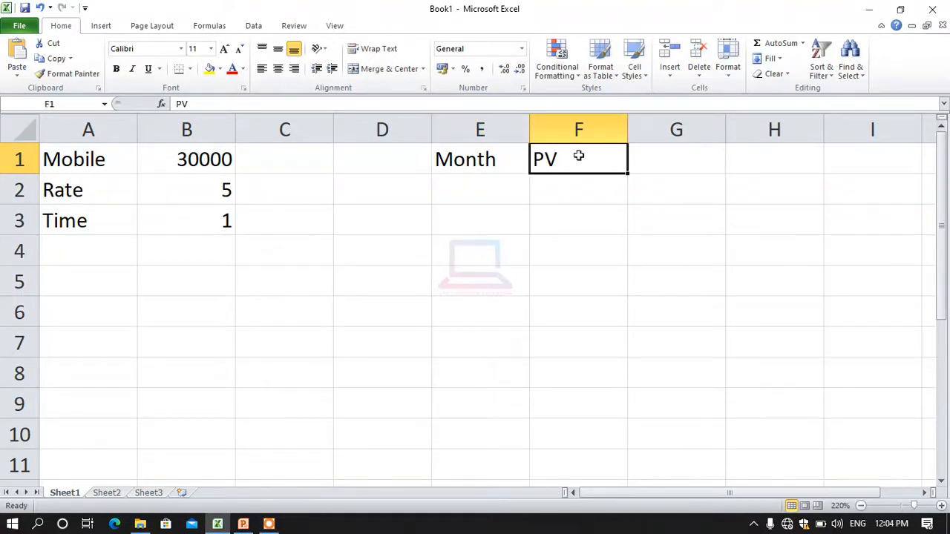
pyautogui.click(670, 158)
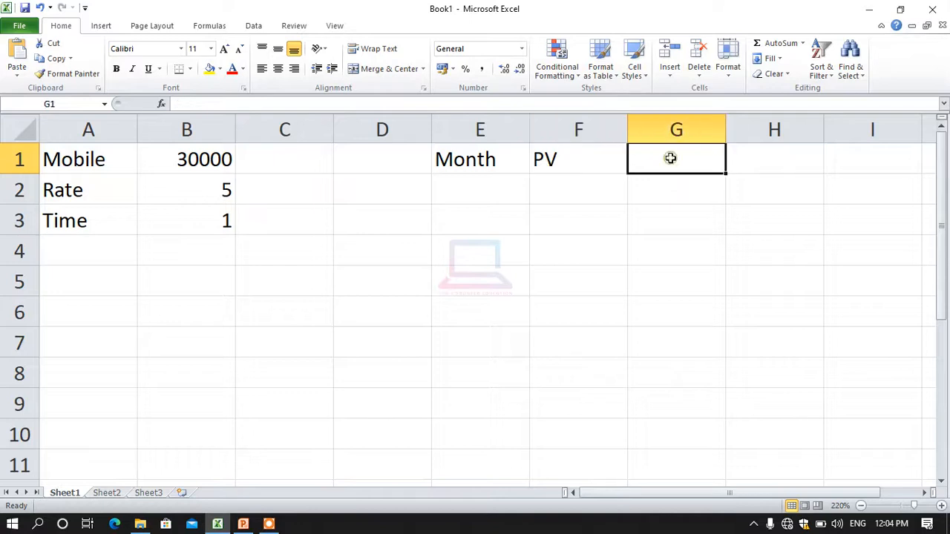
pyautogui.write('EMI')
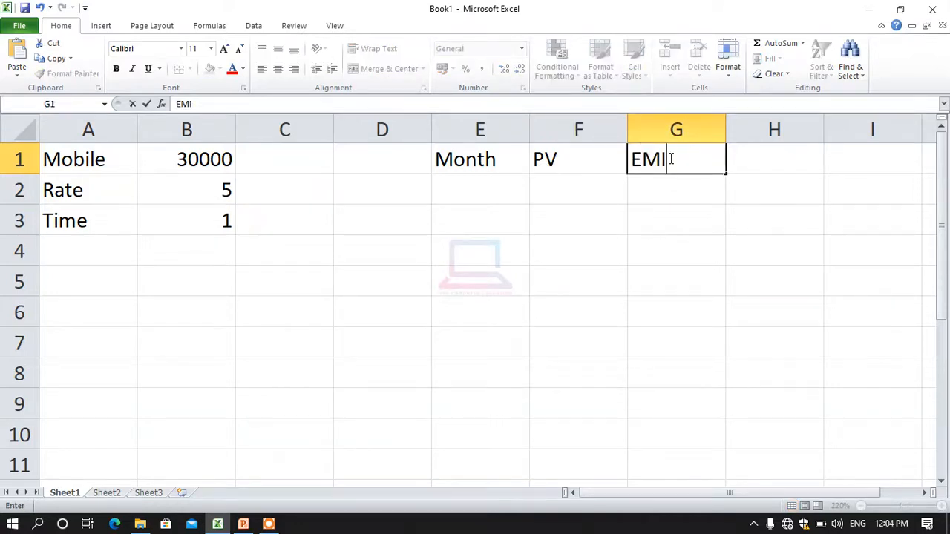
pyautogui.press('Tab')
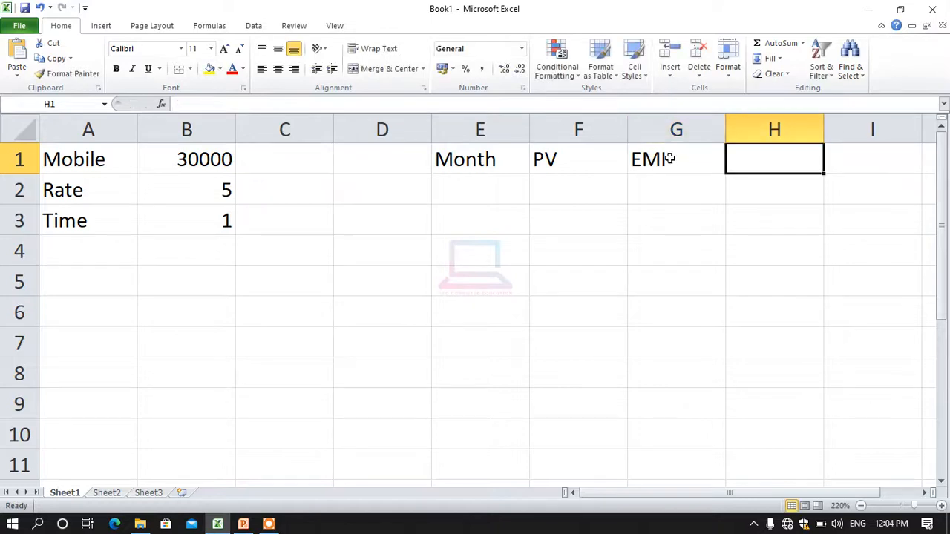
# Step: Enter the column heading Interest in cell H1, with its spelling corrected
pyautogui.write('In')
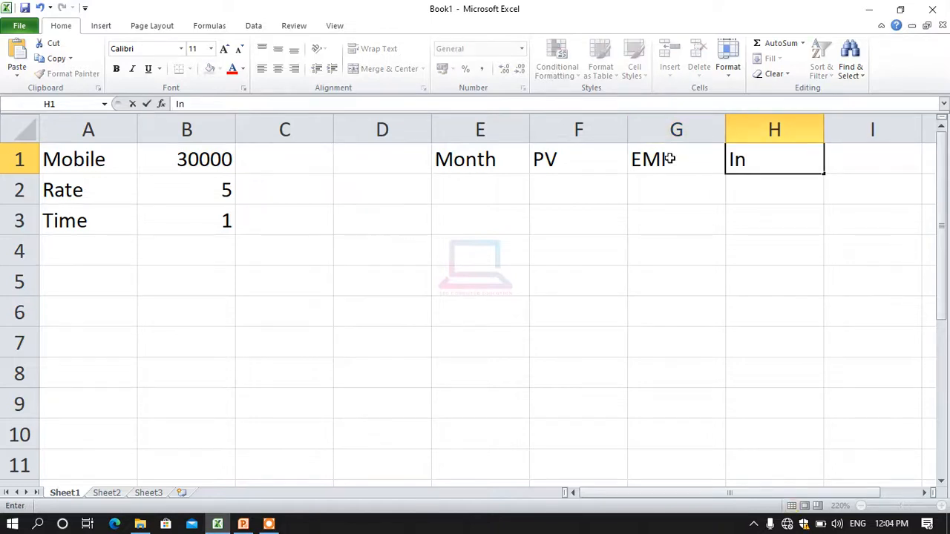
pyautogui.write('trest')
pyautogui.click(737, 250)
pyautogui.doubleClick(750, 158)
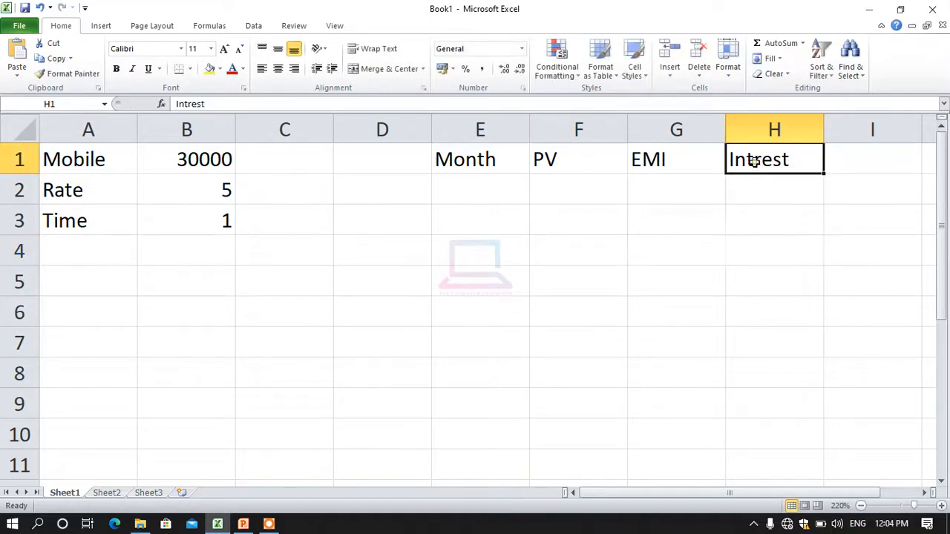
pyautogui.write('e')
pyautogui.click(709, 239)
pyautogui.click(467, 280)
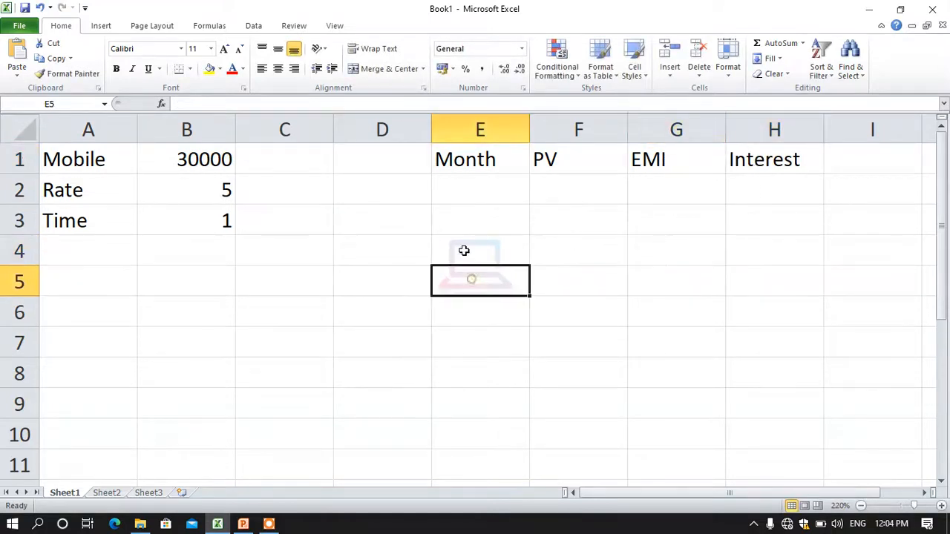
pyautogui.click(462, 194)
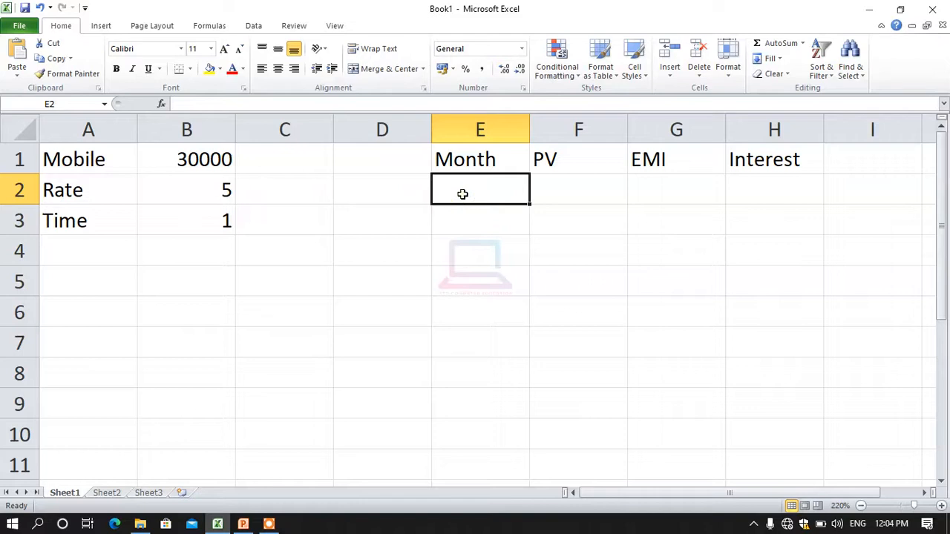
pyautogui.click(677, 192)
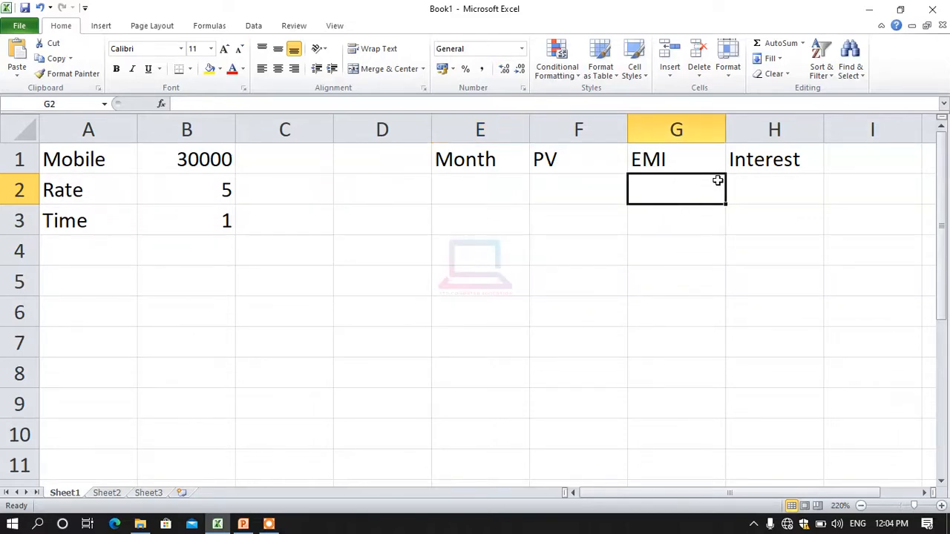
pyautogui.click(795, 190)
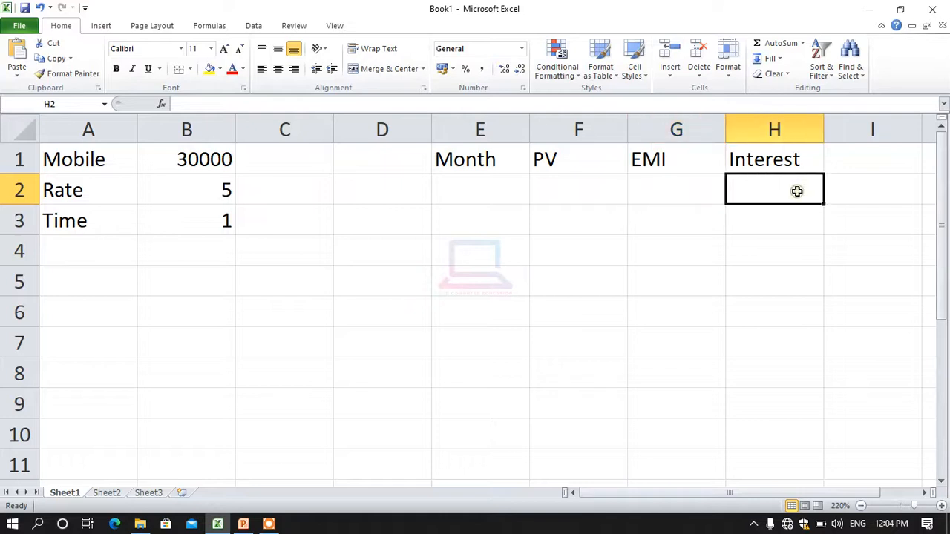
pyautogui.click(672, 188)
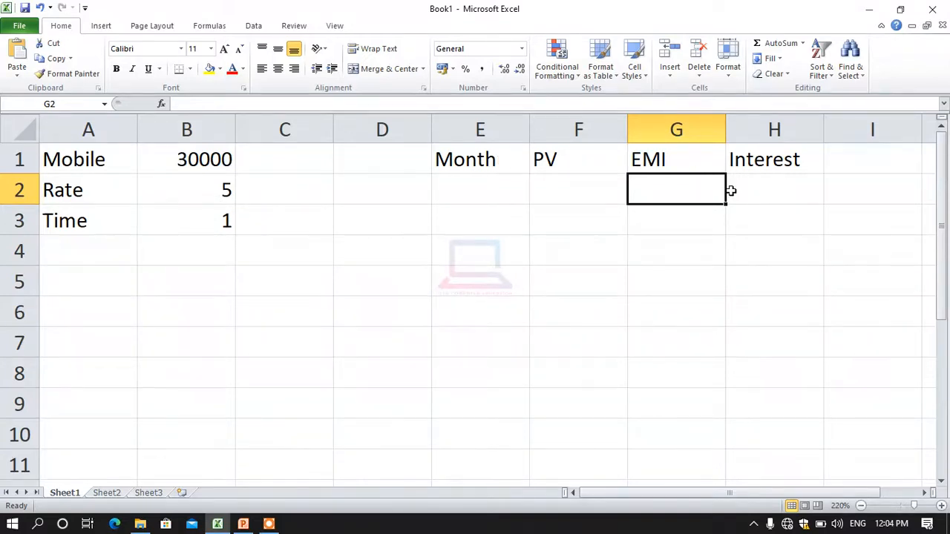
pyautogui.click(649, 259)
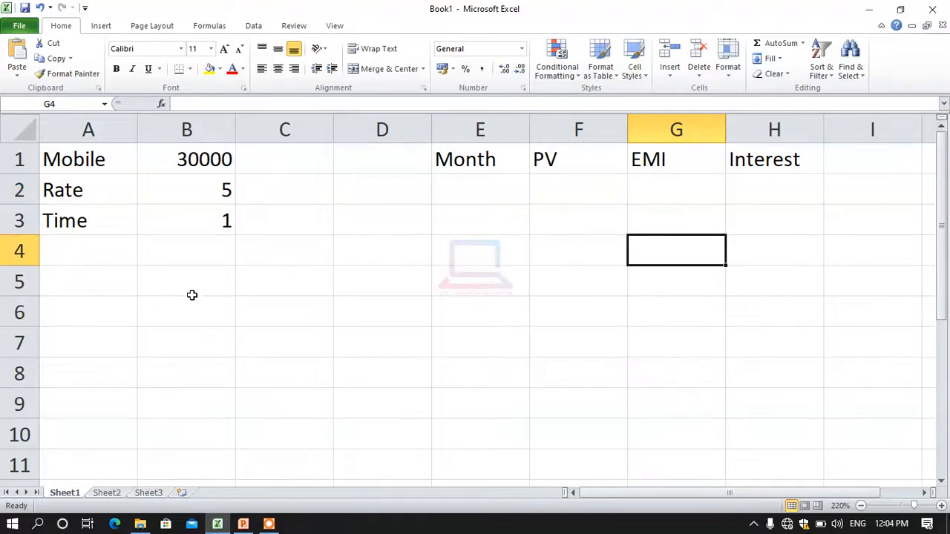
pyautogui.click(159, 301)
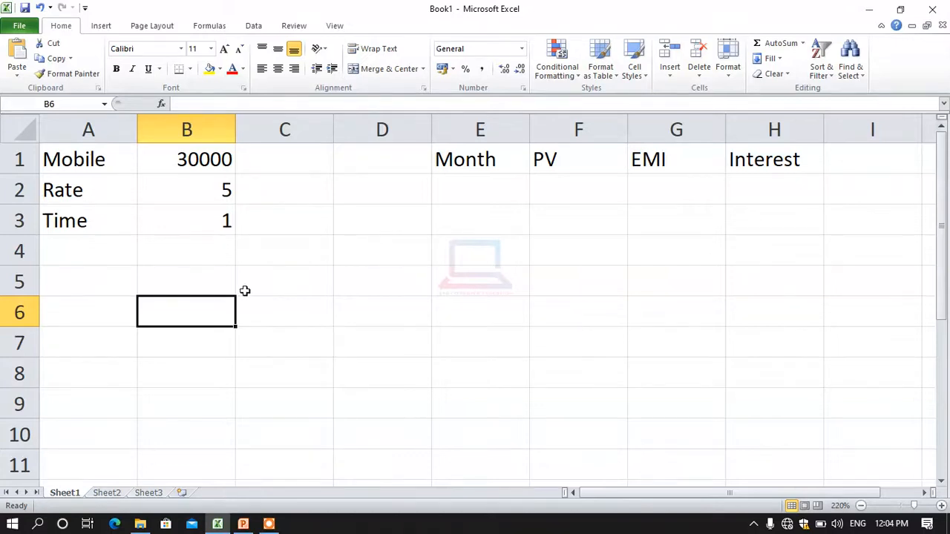
pyautogui.click(270, 289)
pyautogui.click(173, 187)
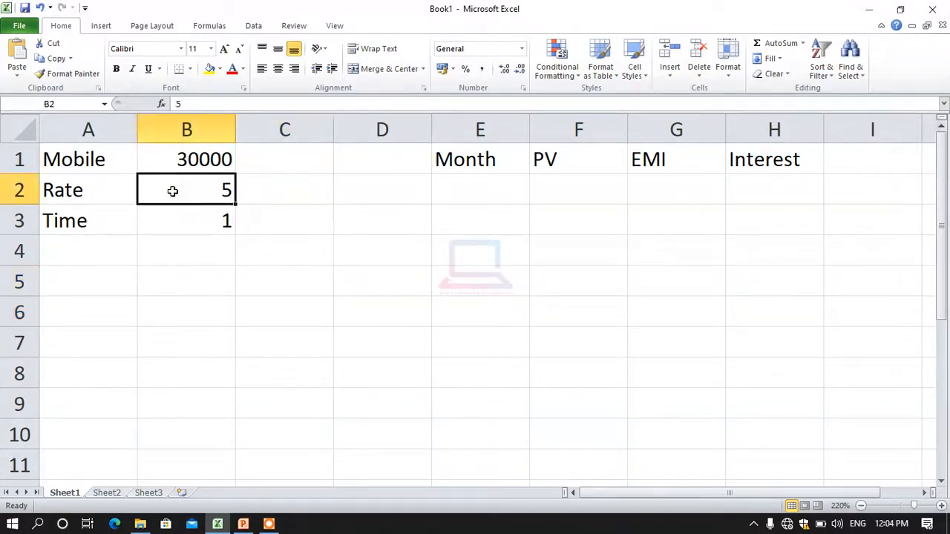
pyautogui.click(185, 221)
pyautogui.click(197, 190)
pyautogui.click(205, 218)
pyautogui.click(204, 191)
pyautogui.click(203, 218)
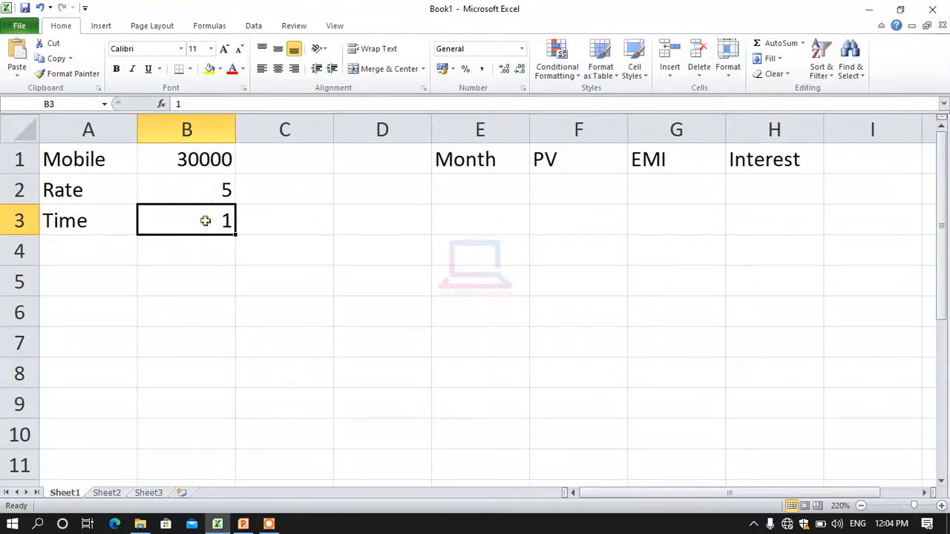
# Step: Calculate the monthly rate in cell C2 with the formula =B2/12
pyautogui.click(215, 192)
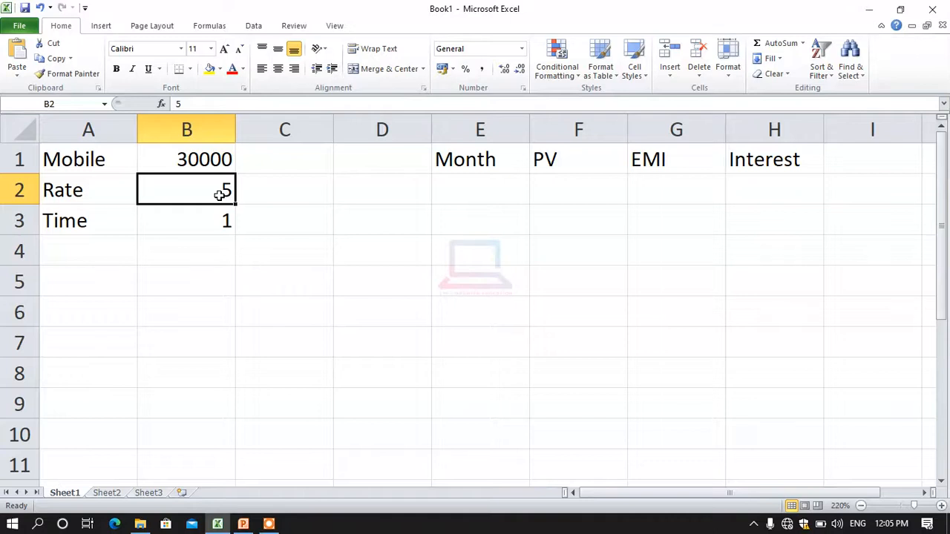
pyautogui.click(272, 196)
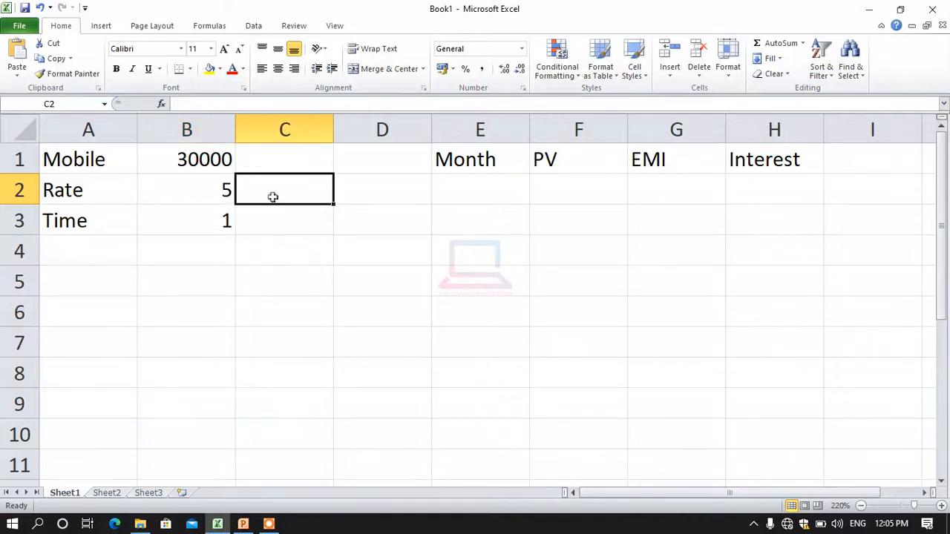
pyautogui.write('=')
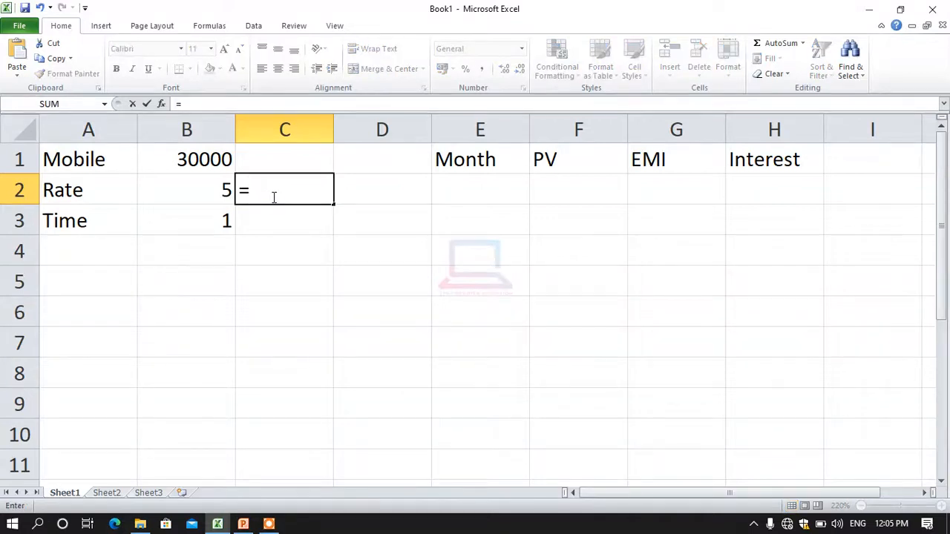
pyautogui.press('Left')
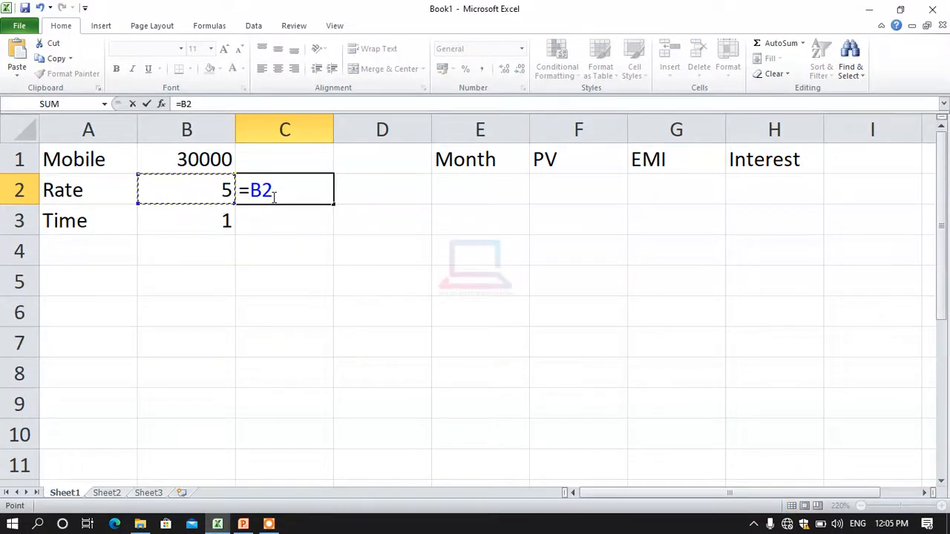
pyautogui.write('/12')
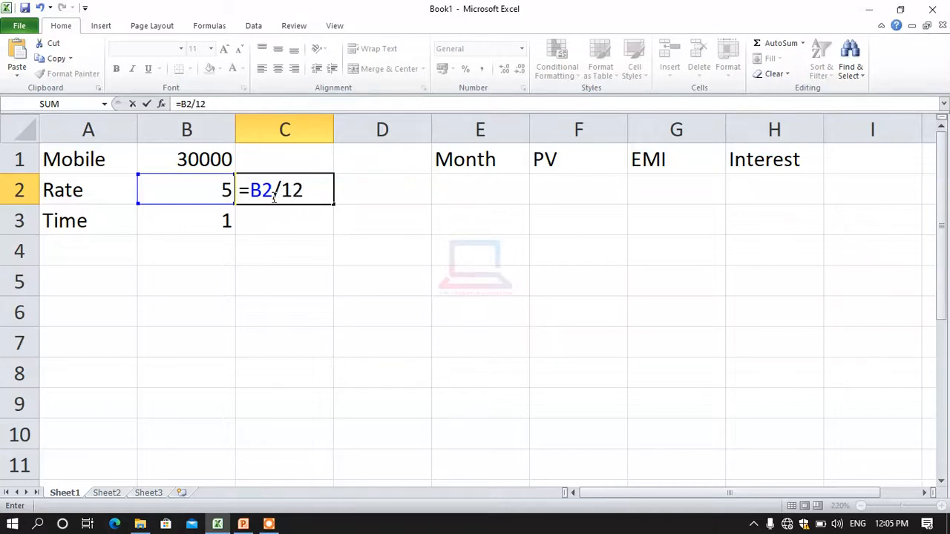
pyautogui.press('Return')
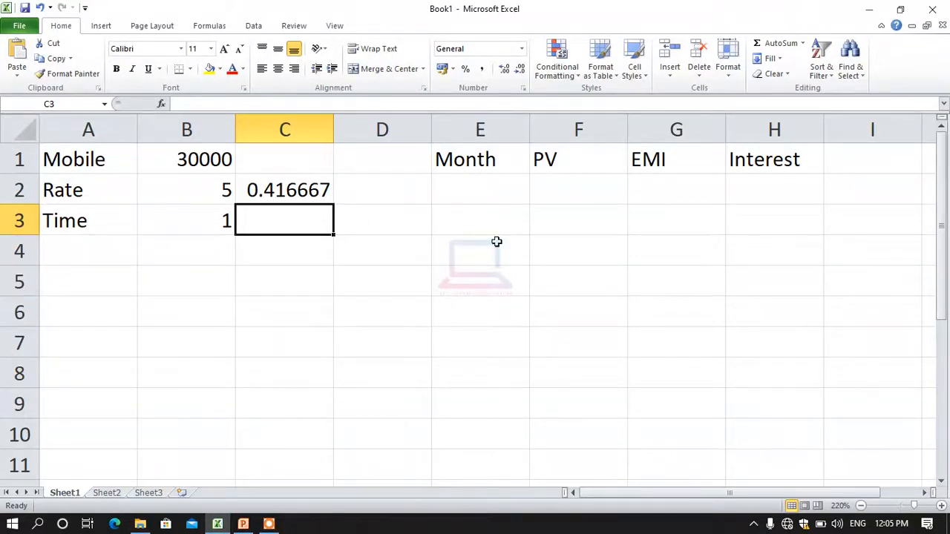
pyautogui.click(286, 188)
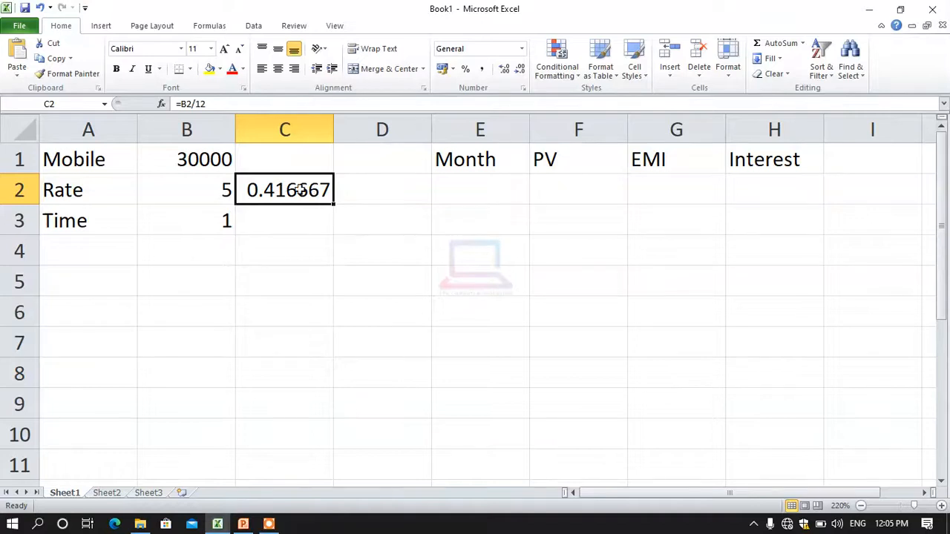
pyautogui.click(304, 218)
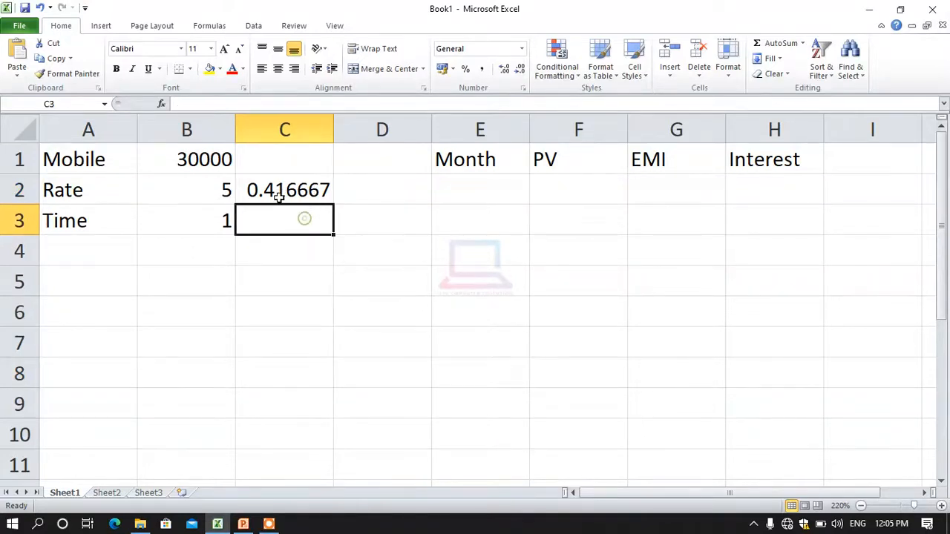
pyautogui.click(282, 189)
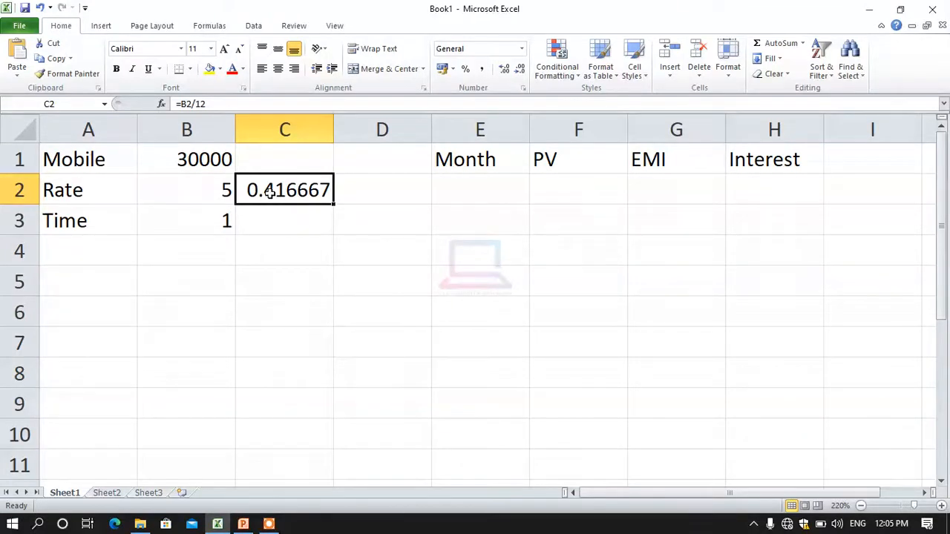
# Step: Enter 12 in cell C3 as the time in months
pyautogui.click(211, 220)
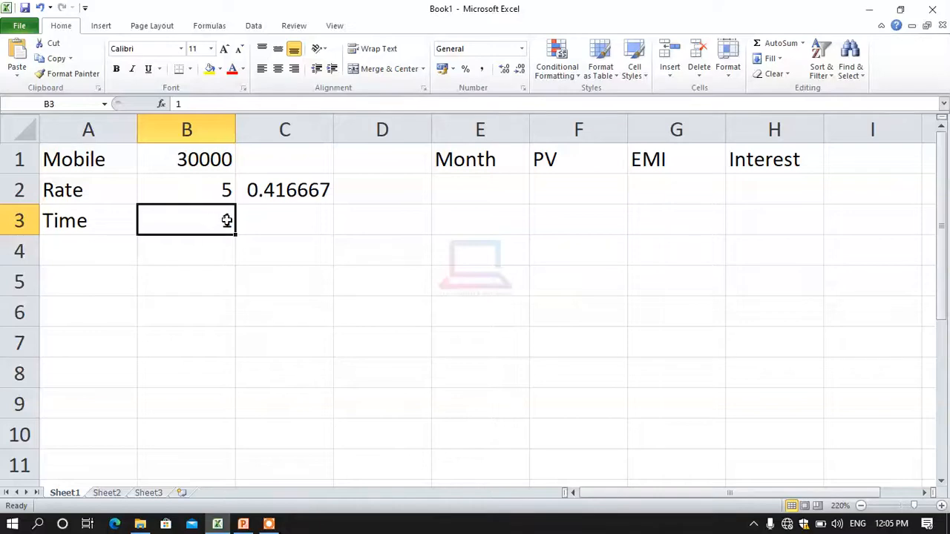
pyautogui.click(286, 223)
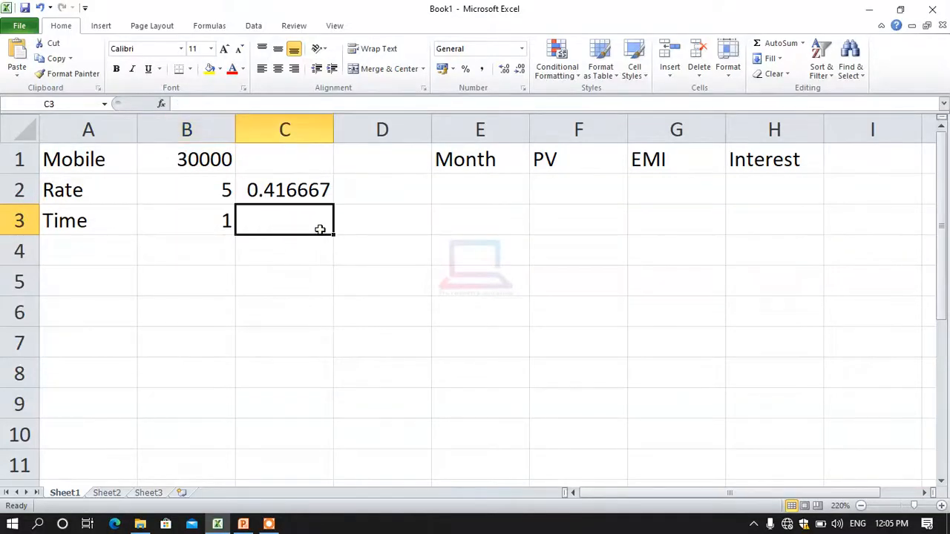
pyautogui.write('12')
pyautogui.press('Return')
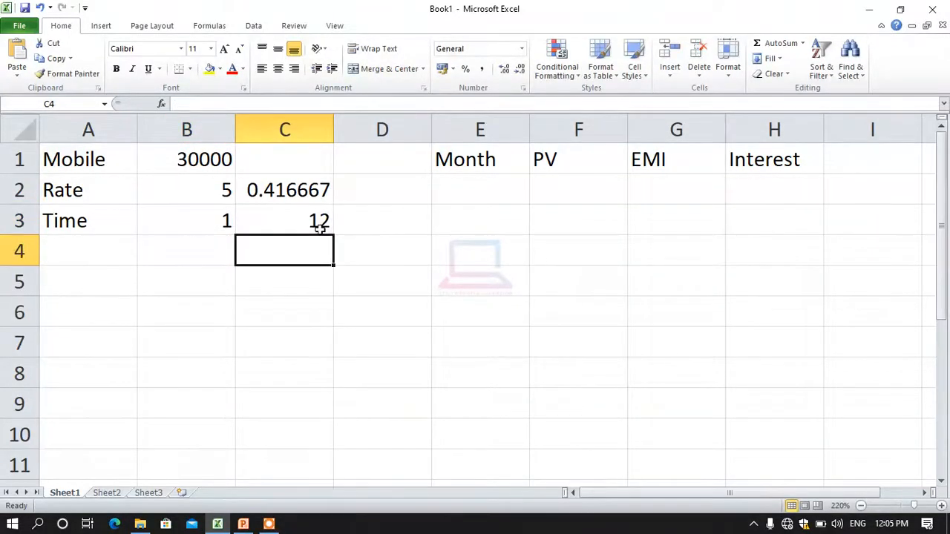
# Step: Add the heading Monthly in cell C1 above the monthly rate and time values
pyautogui.press('Up')
pyautogui.press('Up')
pyautogui.press('Up')
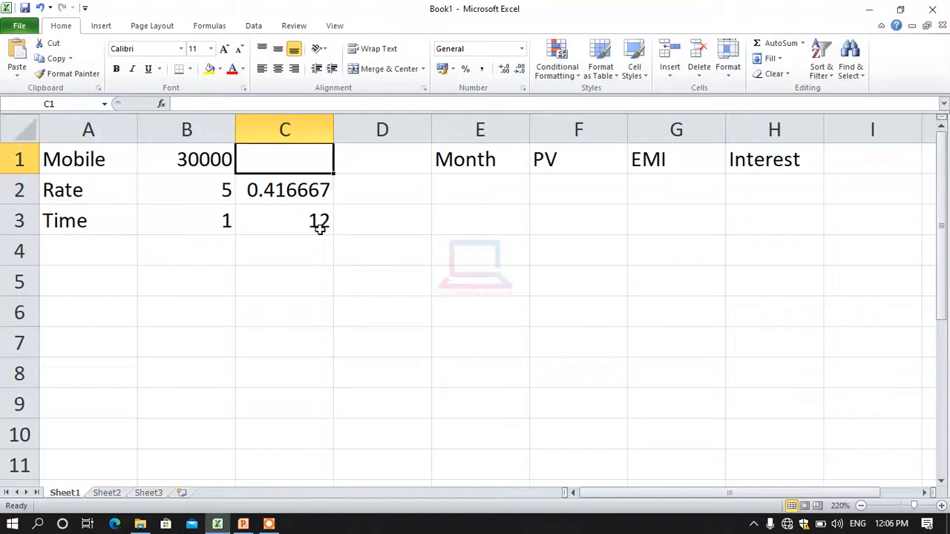
pyautogui.write('Mon')
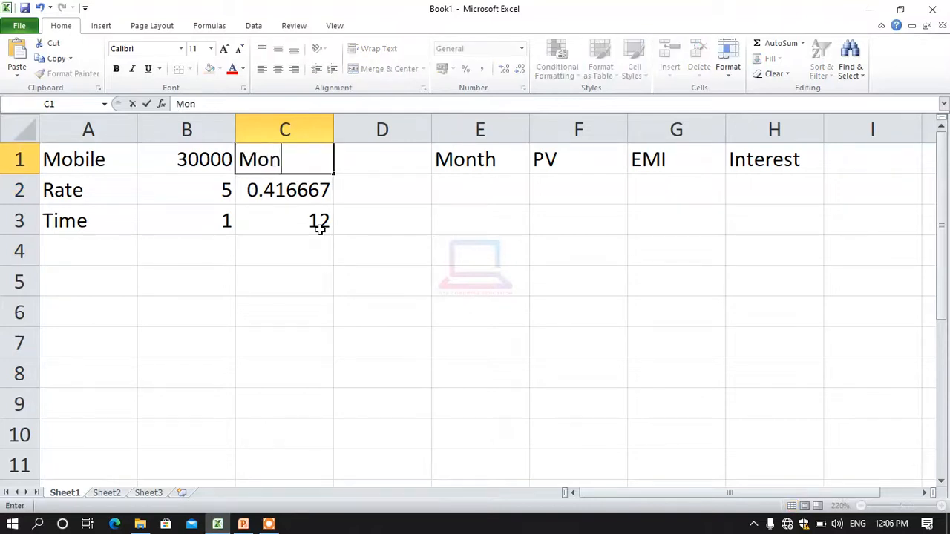
pyautogui.write('thly')
pyautogui.press('Return')
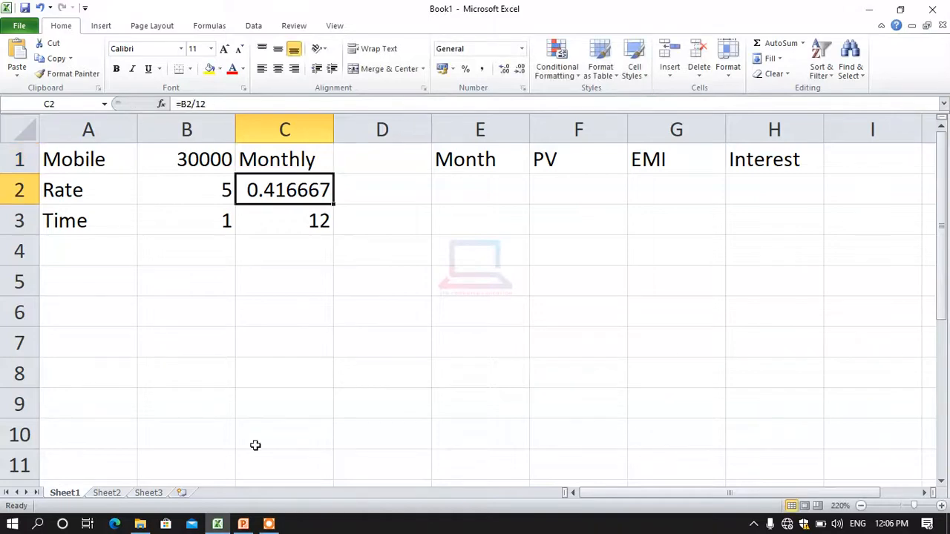
pyautogui.click(311, 272)
pyautogui.moveTo(287, 152); pyautogui.dragTo(297, 219)
pyautogui.click(338, 259)
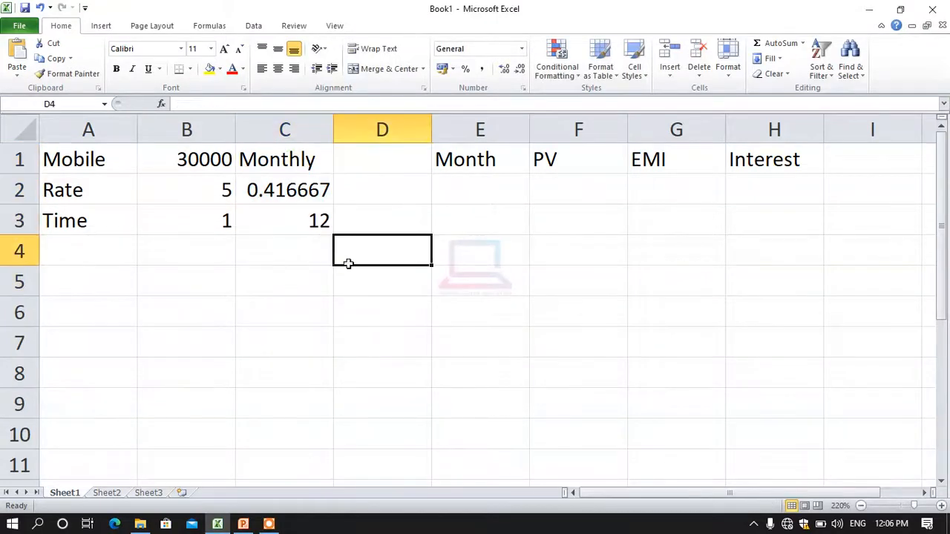
pyautogui.moveTo(195, 189); pyautogui.dragTo(197, 226)
pyautogui.click(305, 190)
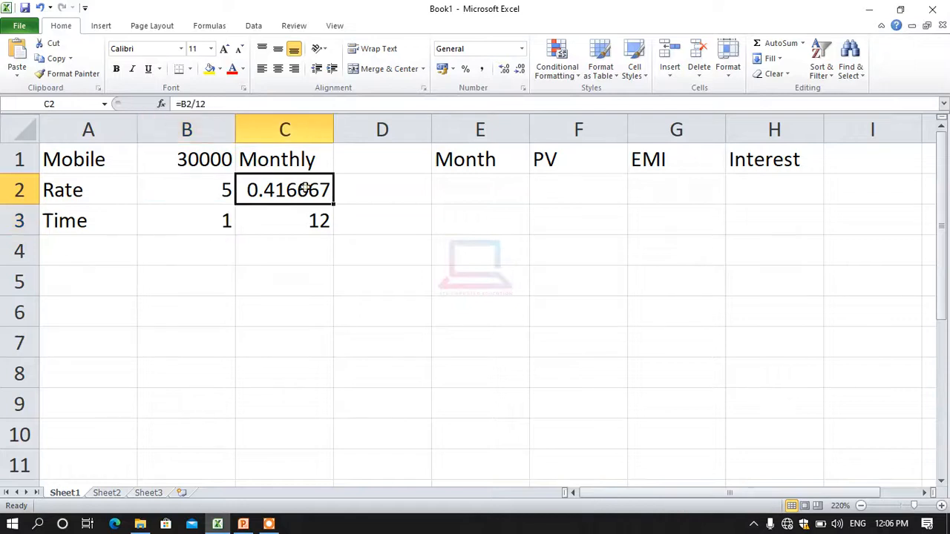
pyautogui.click(297, 222)
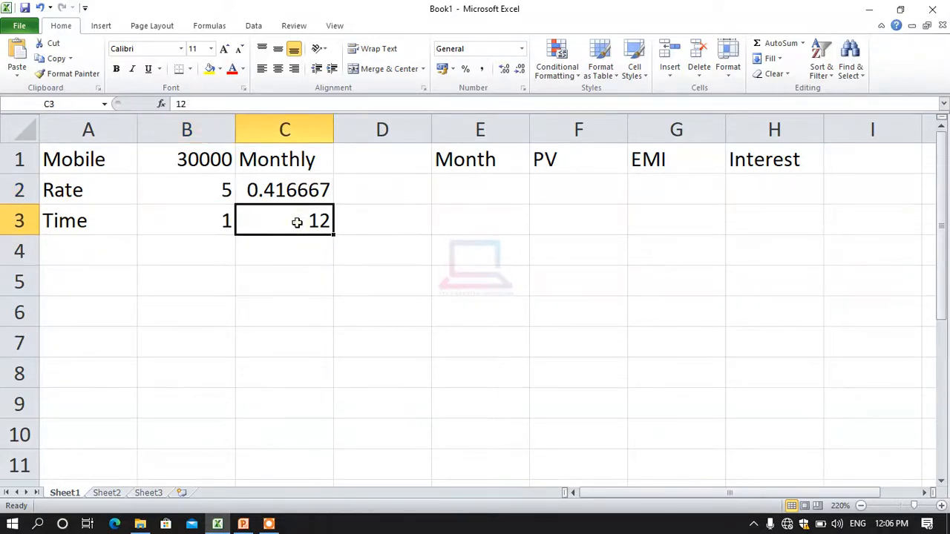
pyautogui.click(336, 285)
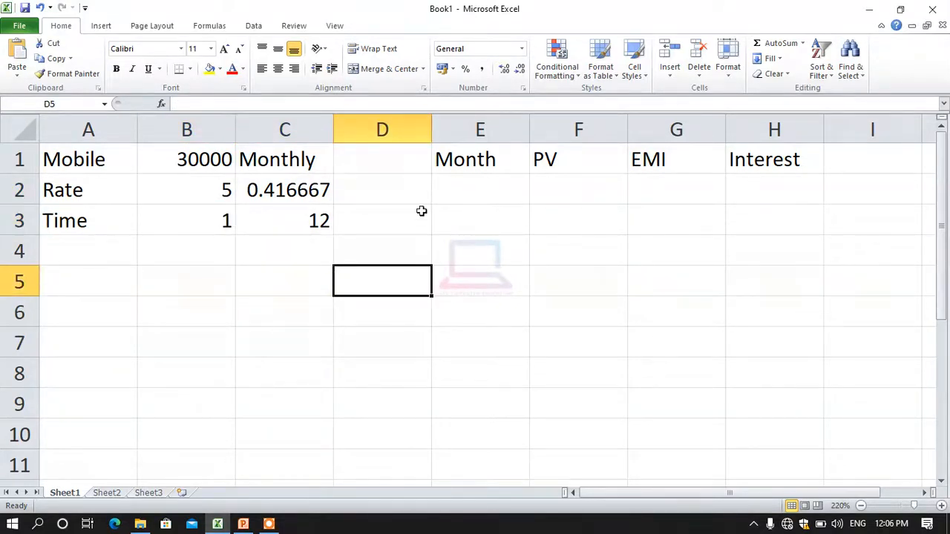
pyautogui.click(313, 220)
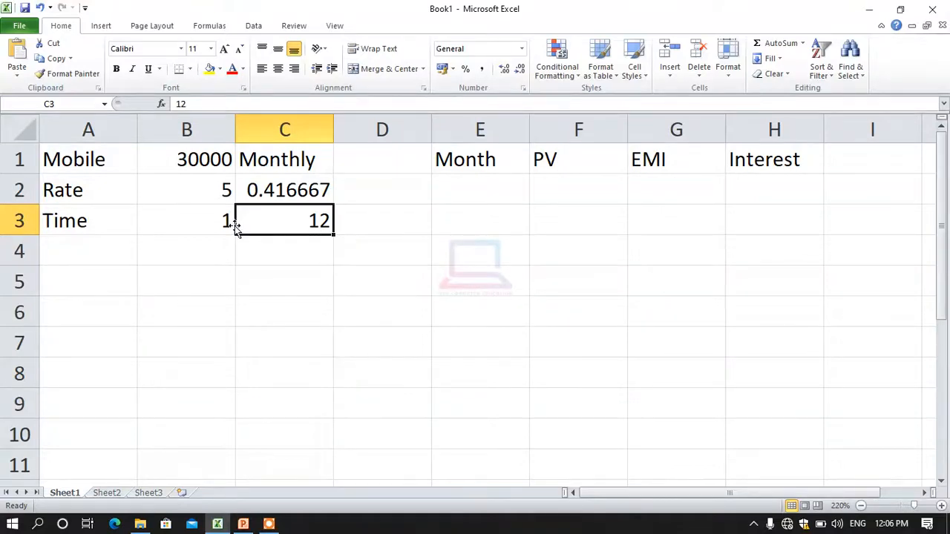
# Step: Enter 1 in cell E2 and fill the Month column downward as a series increasing by one
pyautogui.click(494, 188)
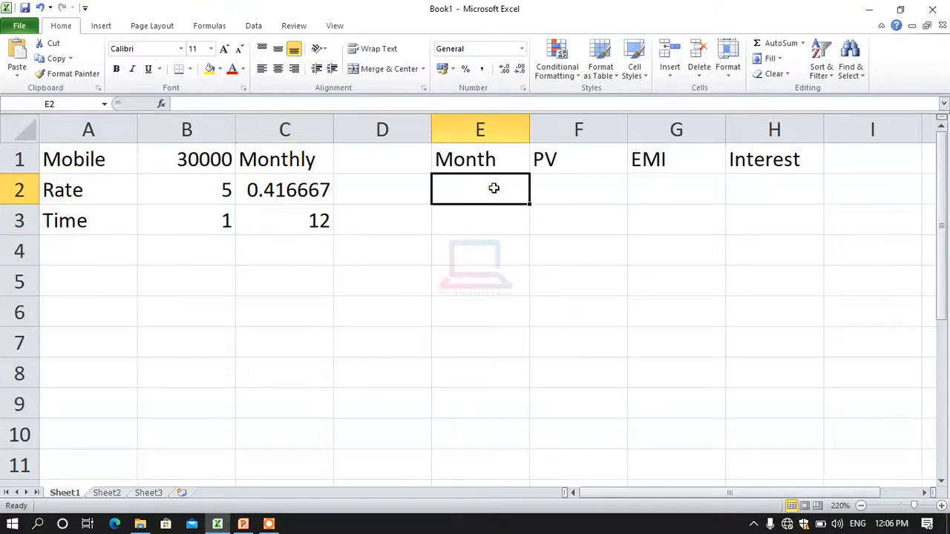
pyautogui.write('1')
pyautogui.press('Return')
pyautogui.click(492, 192)
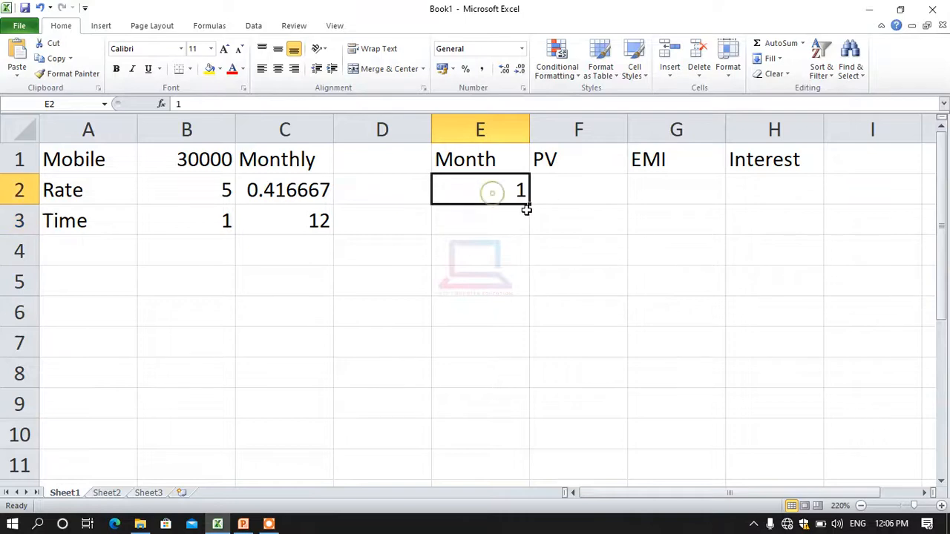
pyautogui.moveTo(528, 206); pyautogui.dragTo(525, 413)
pyautogui.click(497, 329)
pyautogui.scroll(2, 512, 337)
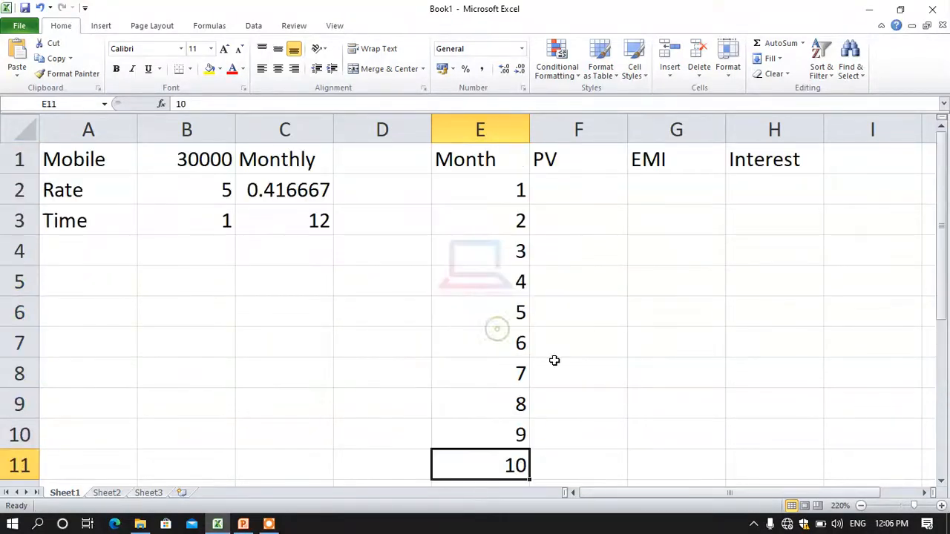
pyautogui.click(476, 215)
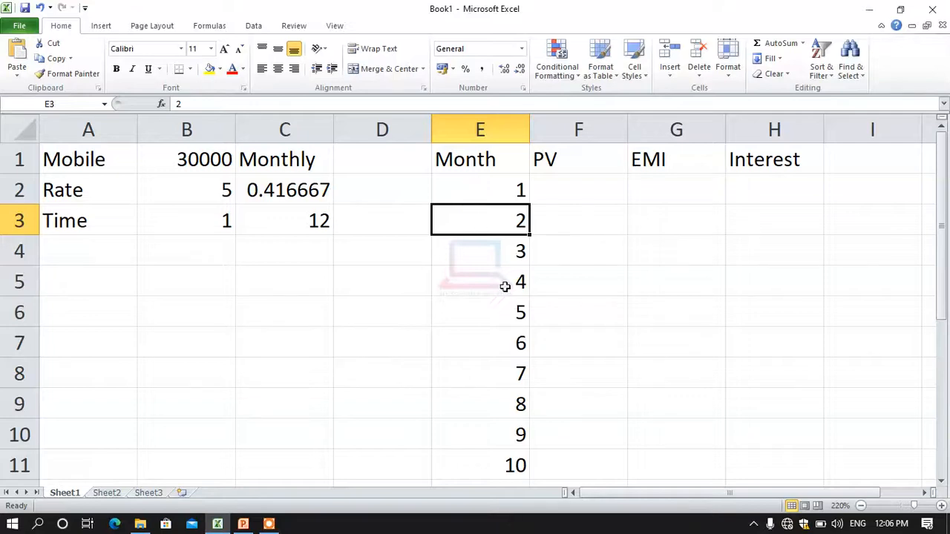
# Step: Calculate the monthly EMI in cell G2 with the formula =PMT(C2/100,C3,B1)
pyautogui.click(676, 191)
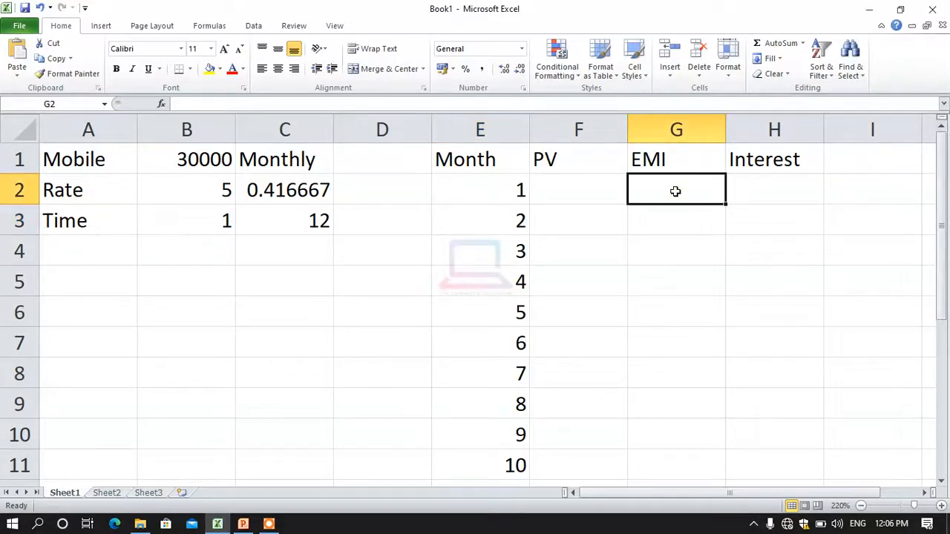
pyautogui.write('=')
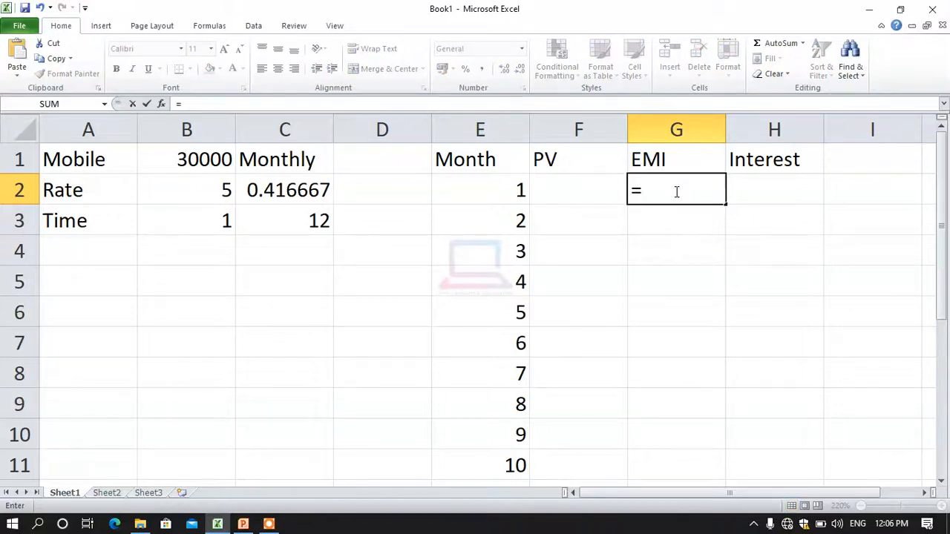
pyautogui.write('pmt')
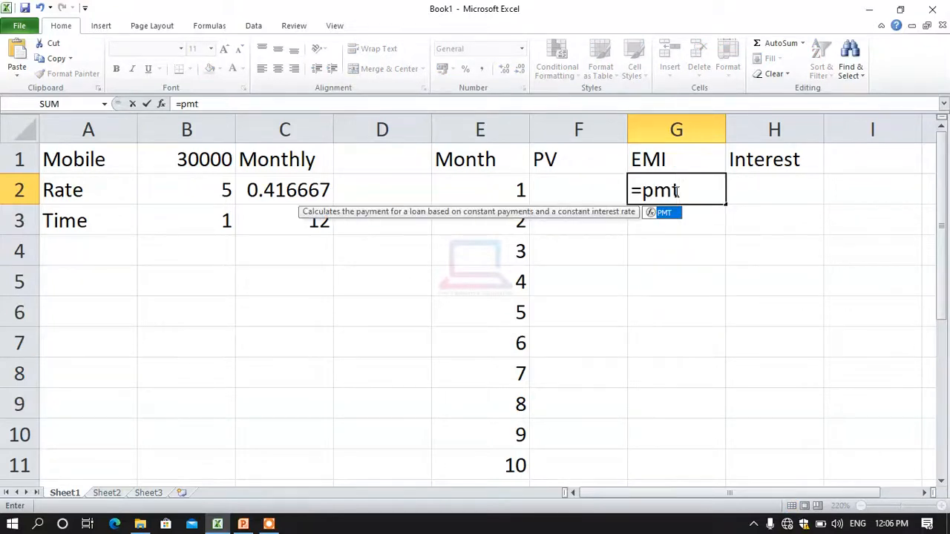
pyautogui.write('(')
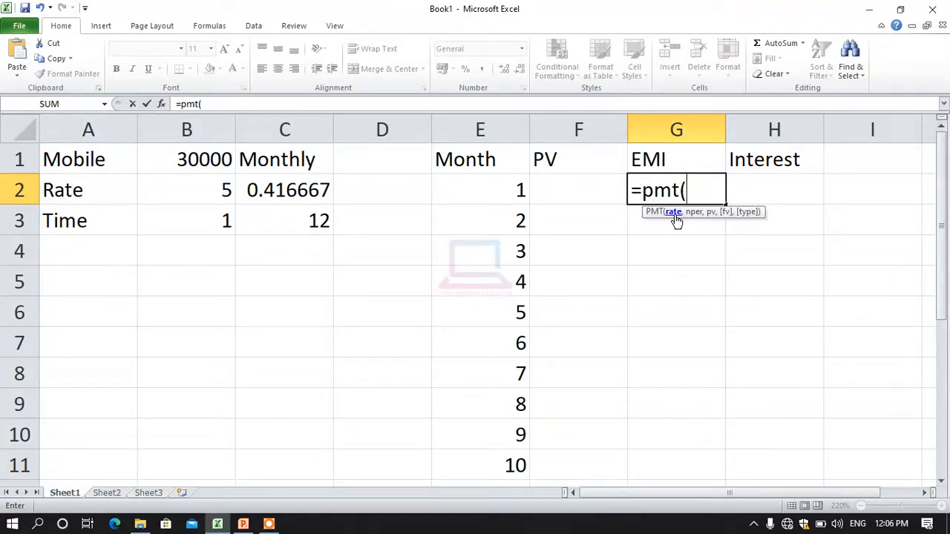
pyautogui.click(282, 192)
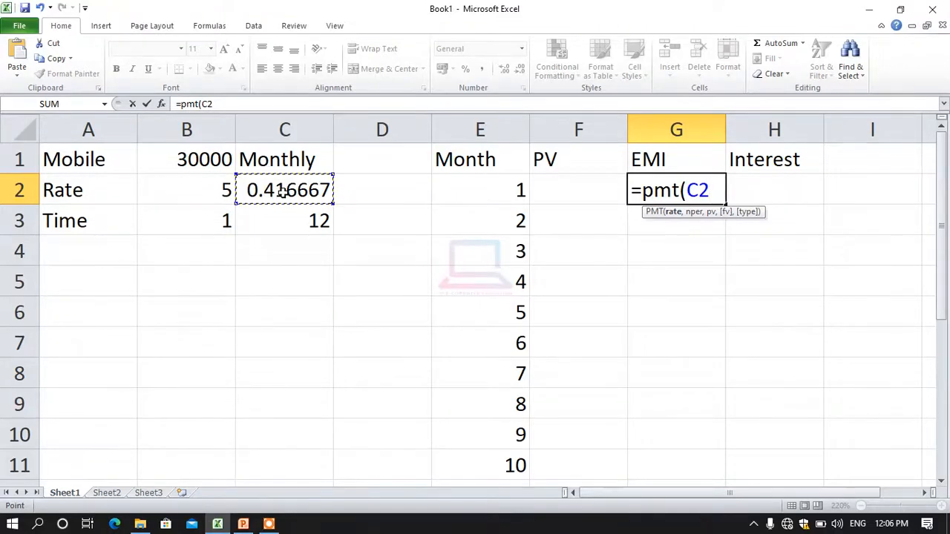
pyautogui.write('/100')
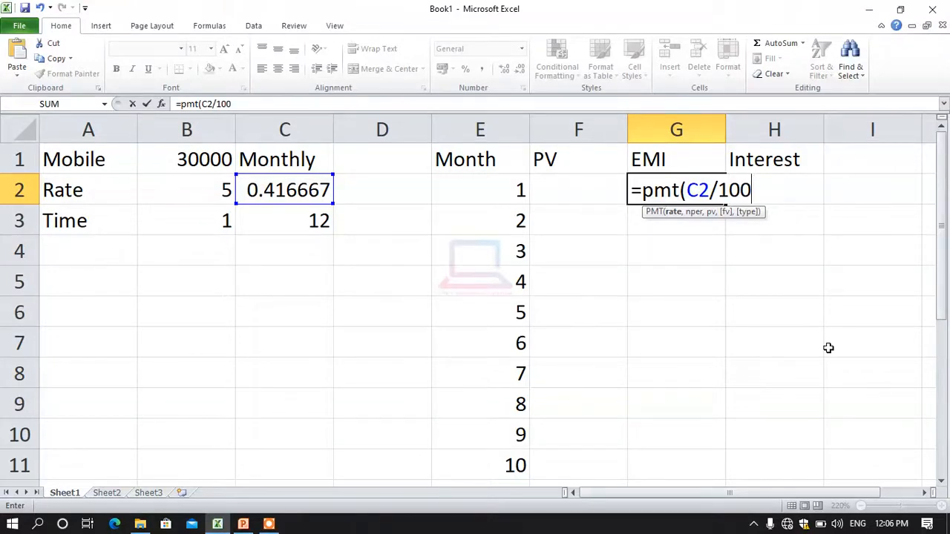
pyautogui.write(',')
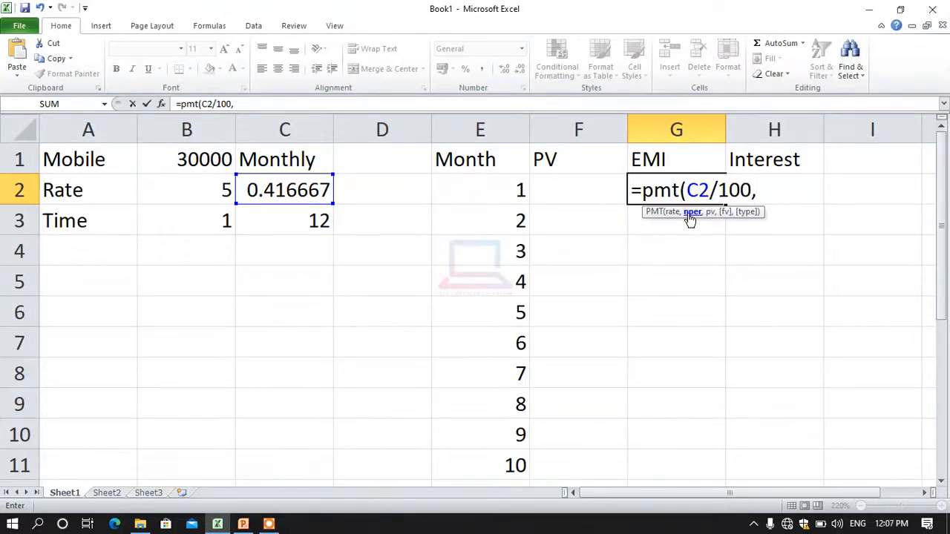
pyautogui.click(299, 223)
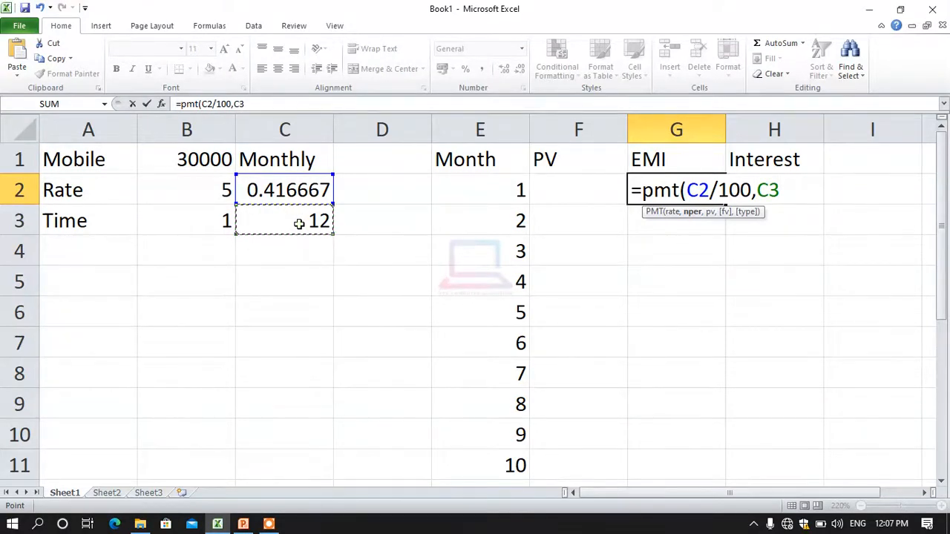
pyautogui.write(',')
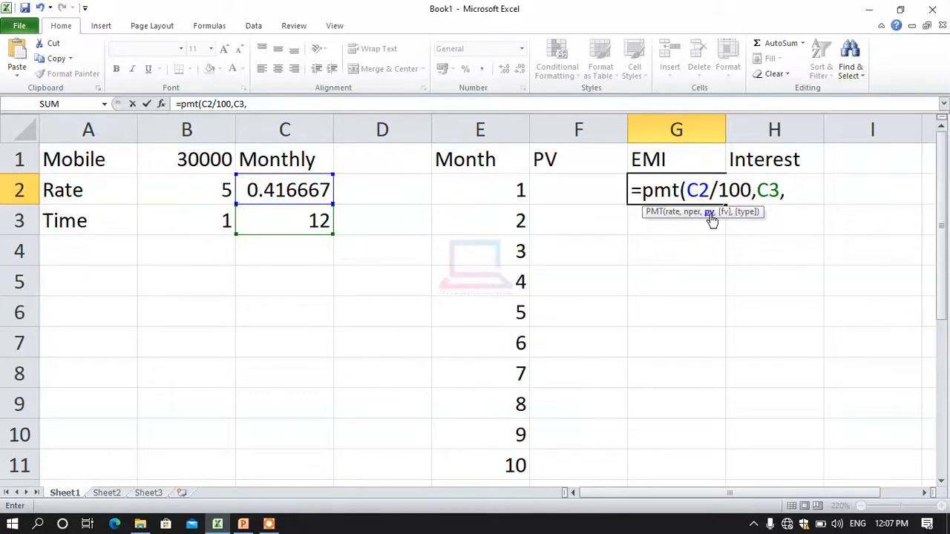
pyautogui.click(187, 165)
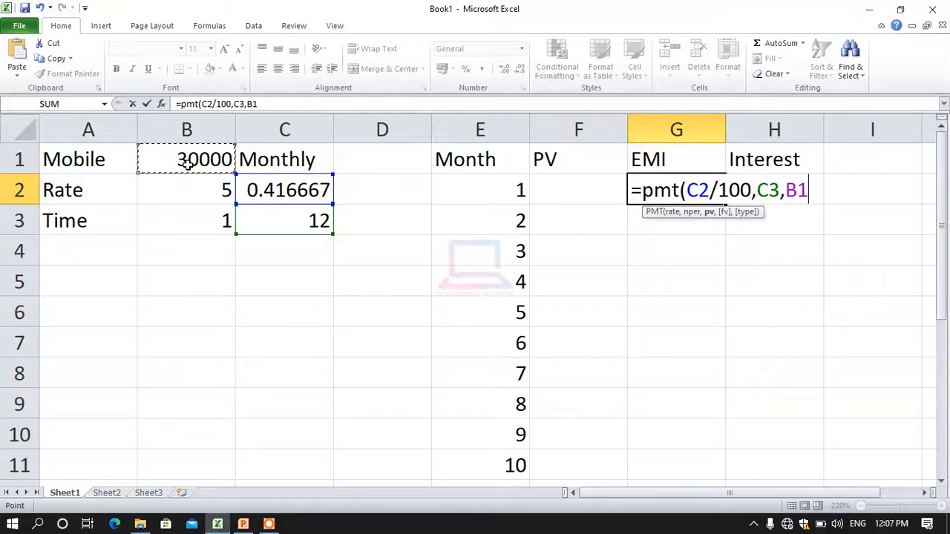
pyautogui.write(')')
pyautogui.press('Return')
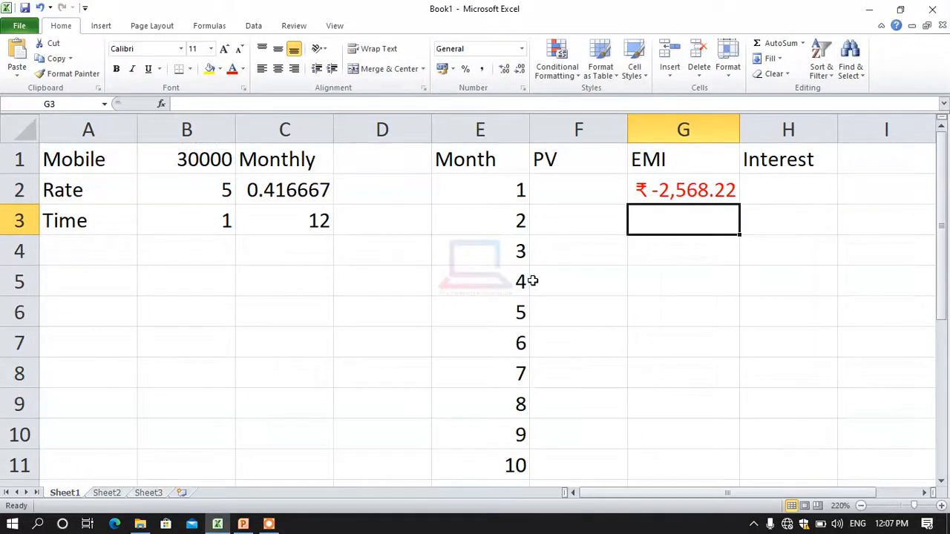
pyautogui.press('Up')
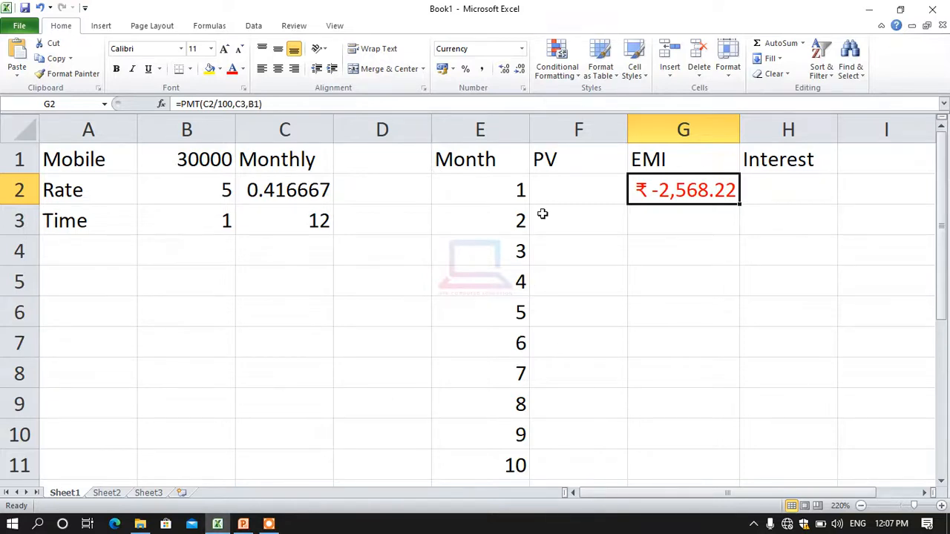
pyautogui.click(716, 283)
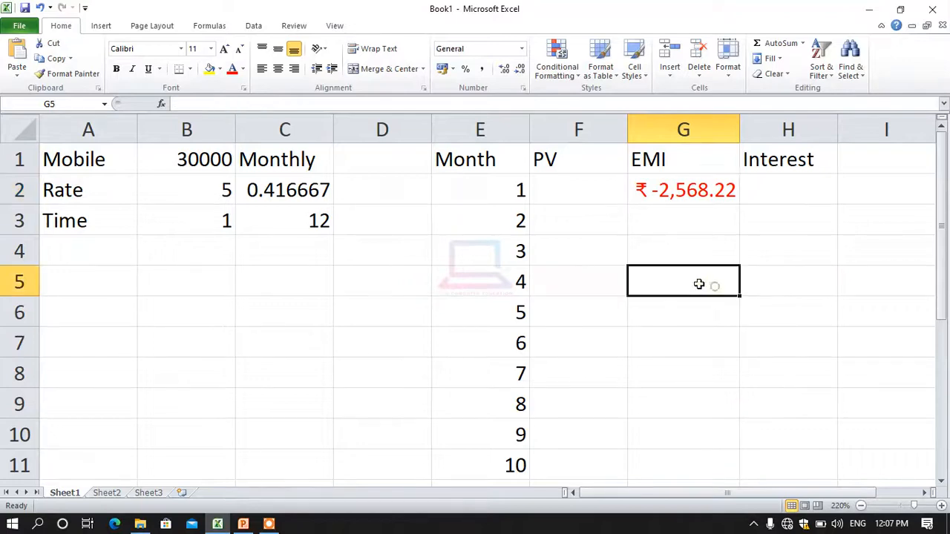
pyautogui.click(675, 186)
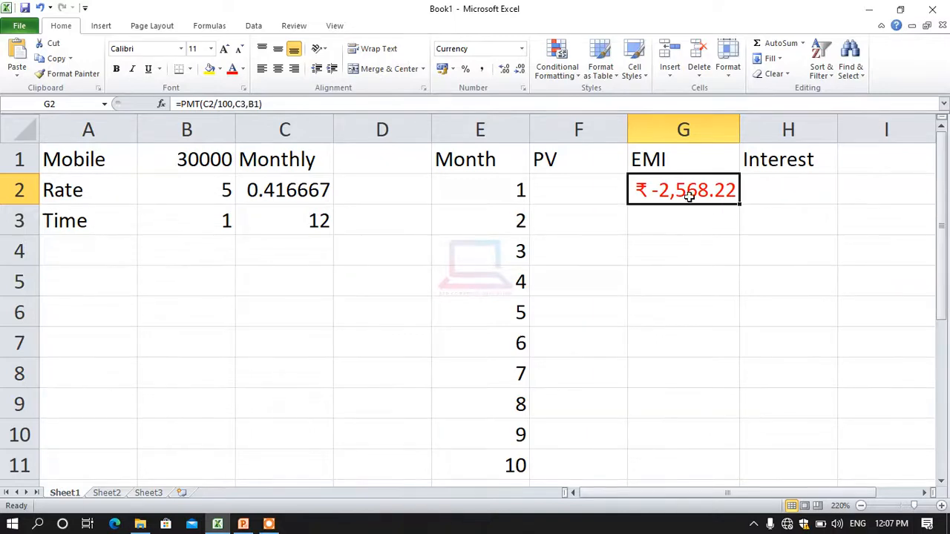
pyautogui.click(673, 250)
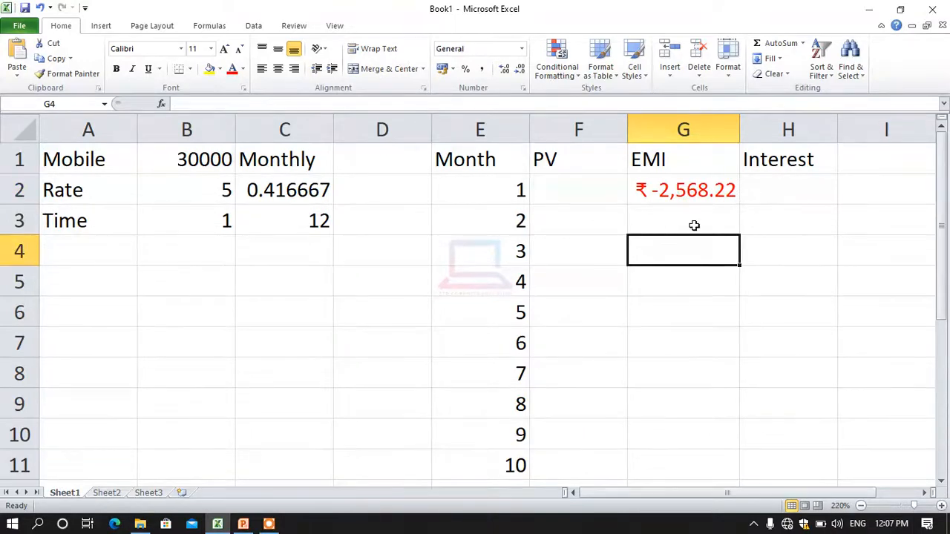
pyautogui.click(693, 224)
# Step: Fill the EMI formula from cell G2 down into cell G3
pyautogui.click(689, 196)
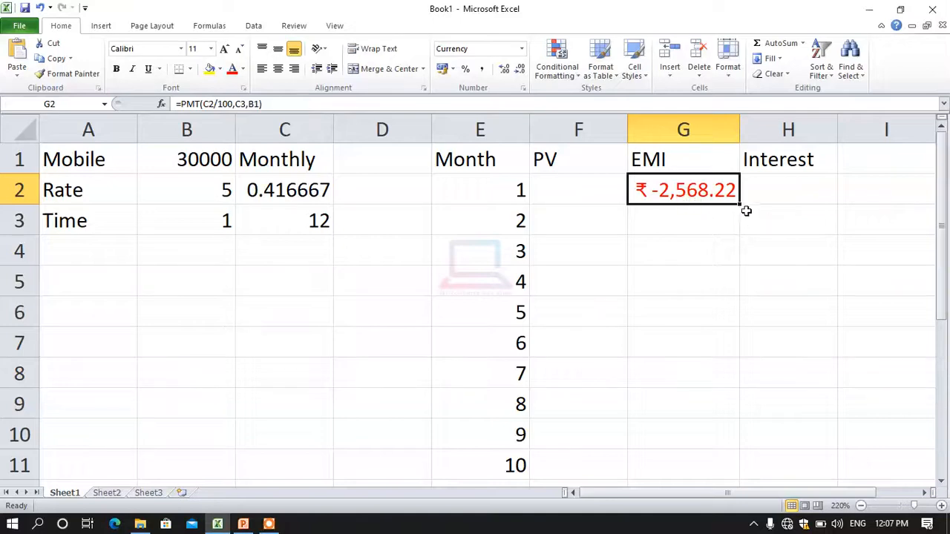
pyautogui.moveTo(739, 205); pyautogui.dragTo(739, 229)
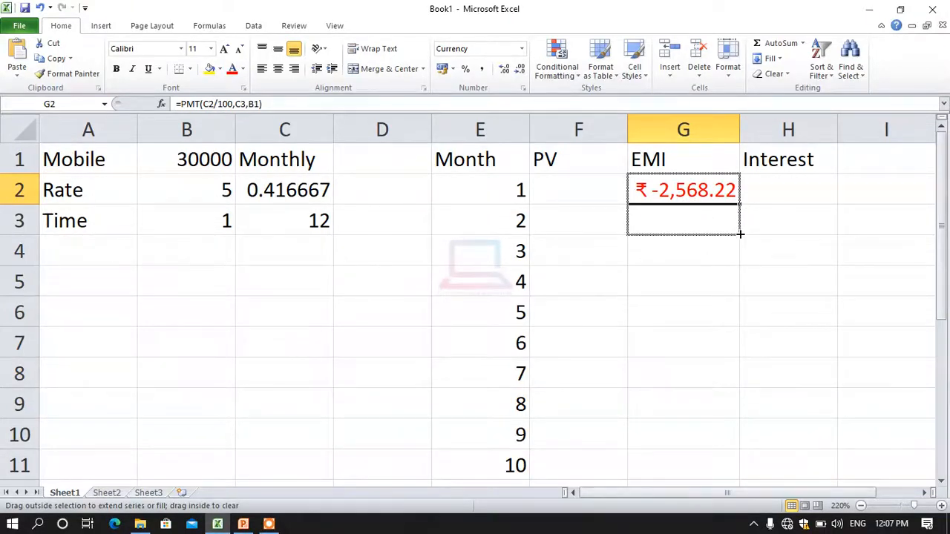
pyautogui.moveTo(740, 234); pyautogui.dragTo(739, 234)
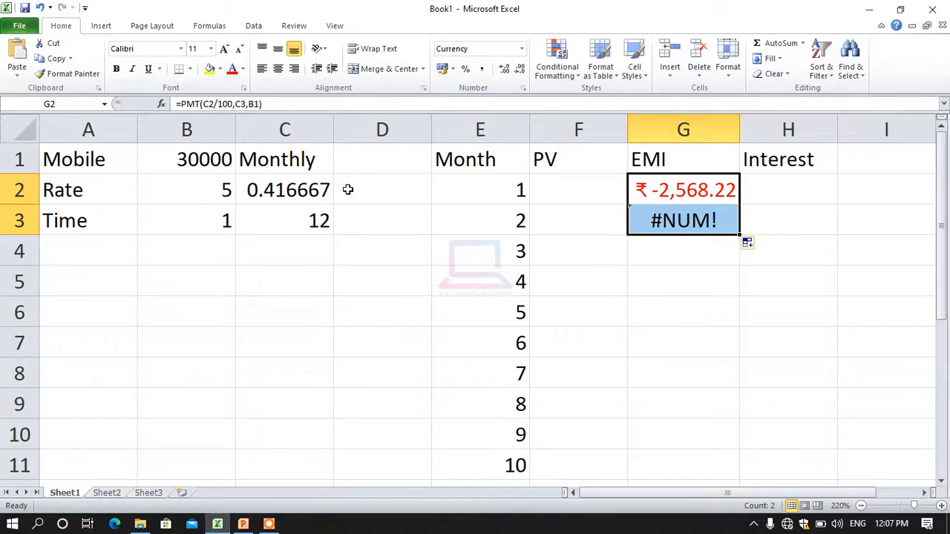
pyautogui.click(686, 289)
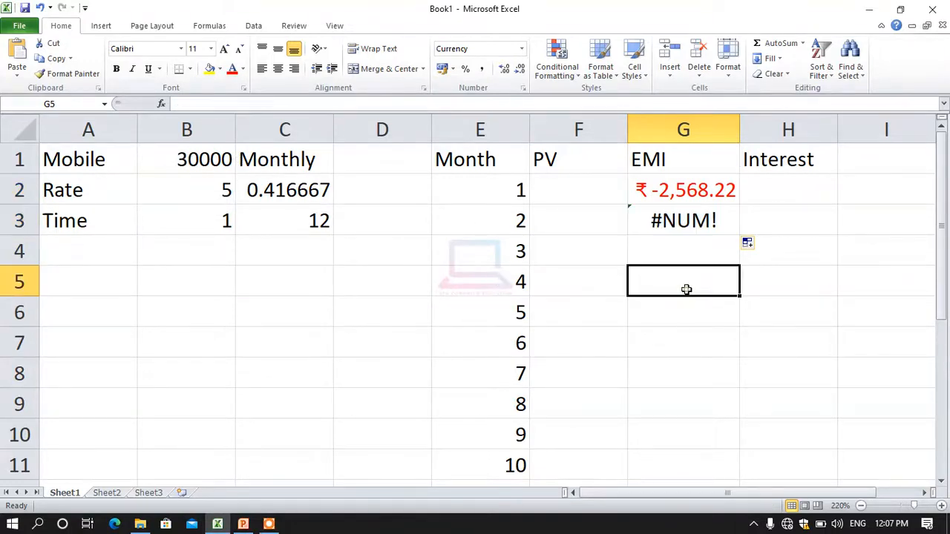
# Step: Inspect the cell references of the PMT formulas in G2 and G3, and clear the copied formula from G3
pyautogui.doubleClick(687, 190)
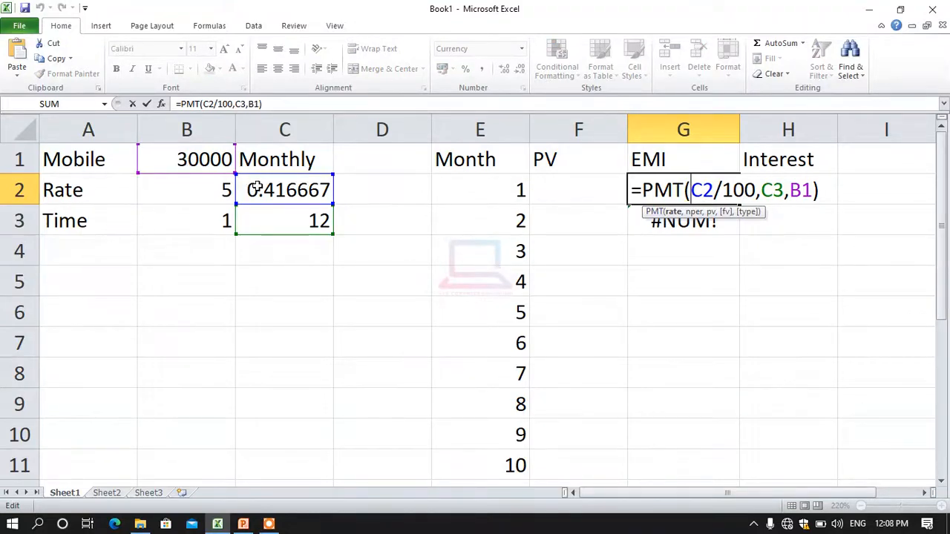
pyautogui.click(747, 338)
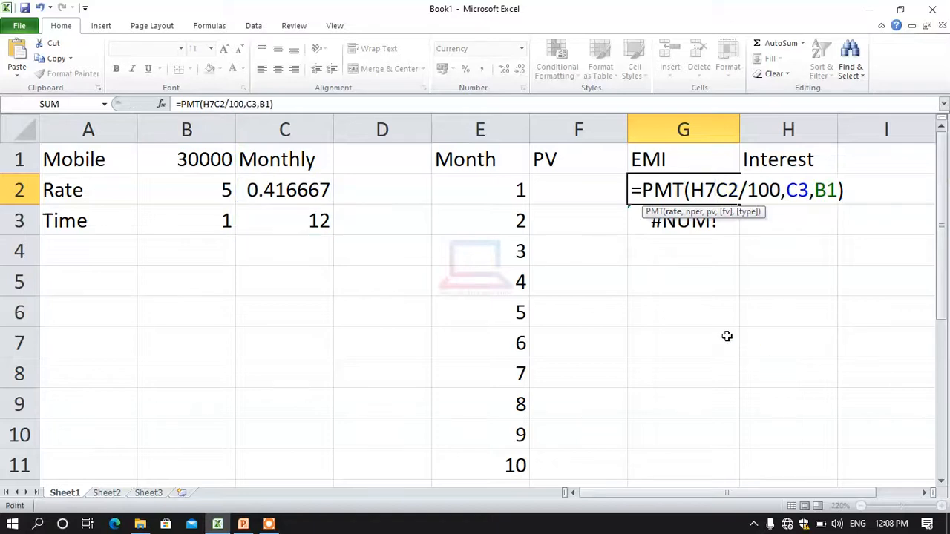
pyautogui.press('Escape')
pyautogui.click(679, 218)
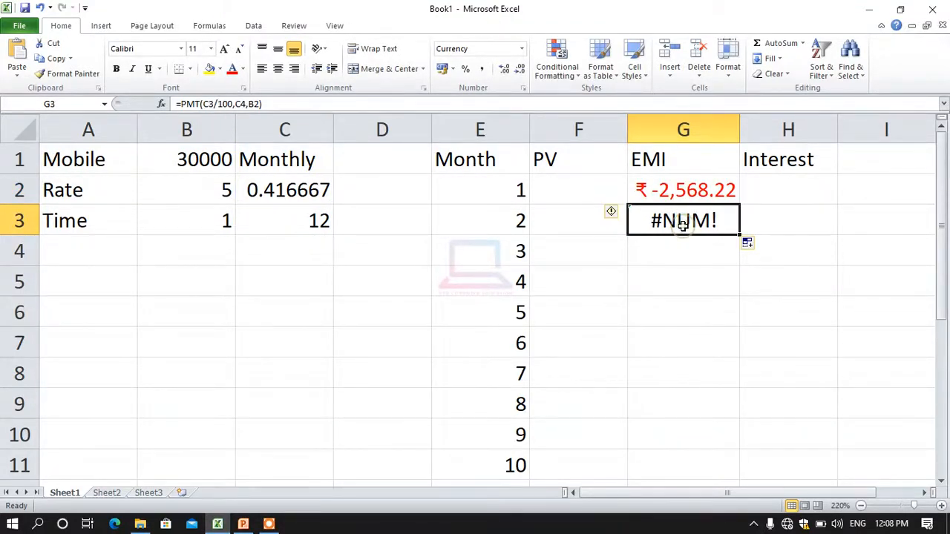
pyautogui.doubleClick(682, 225)
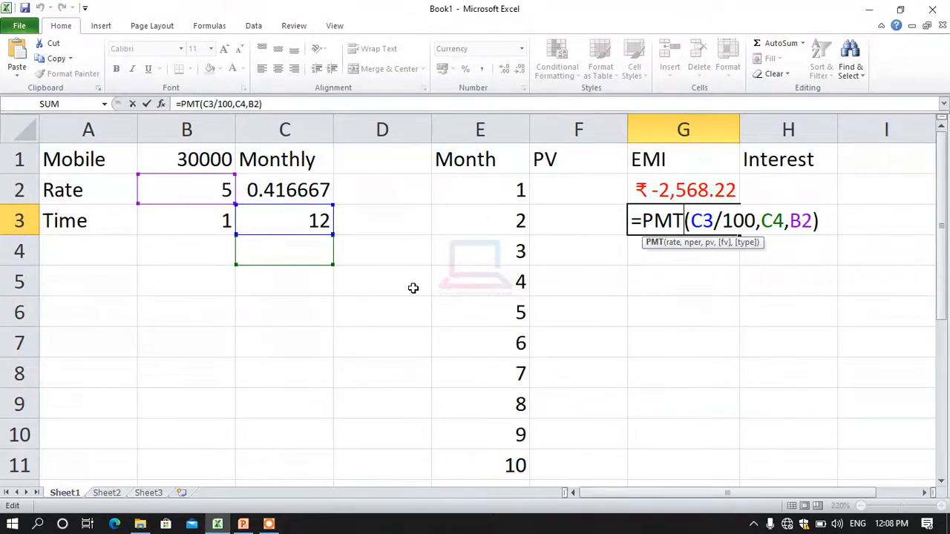
pyautogui.hotkey('ctrl', 'Return')
pyautogui.press('Delete')
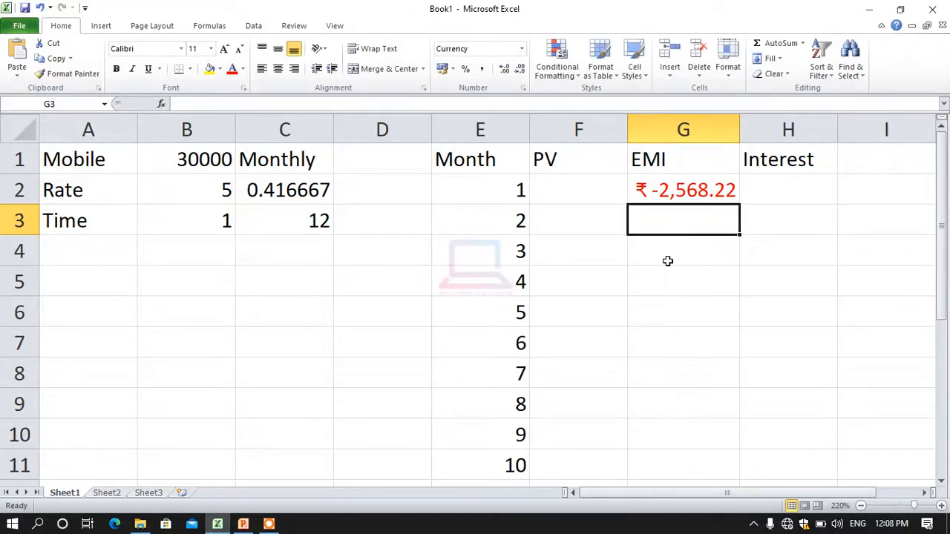
# Step: Make the rate reference in the PMT formula of cell G2 absolute as $C$2
pyautogui.click(688, 201)
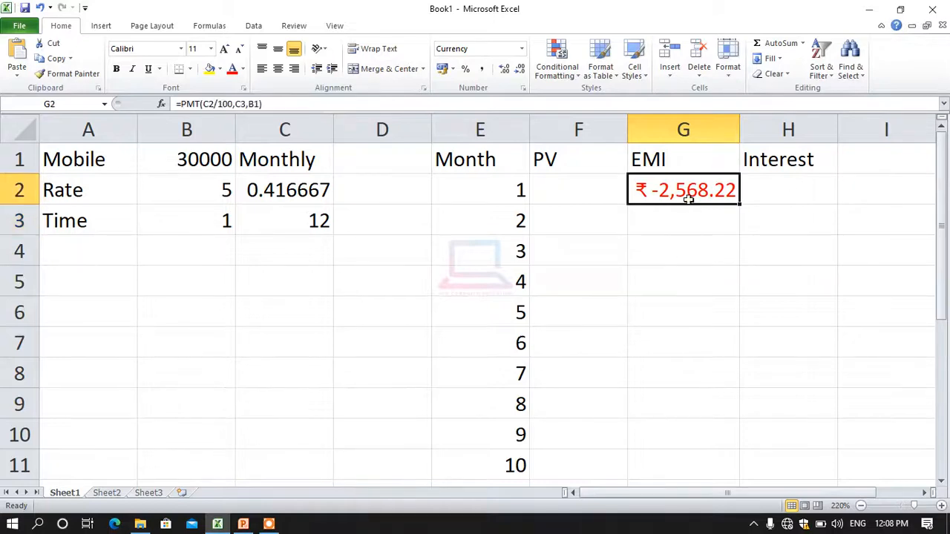
pyautogui.doubleClick(688, 201)
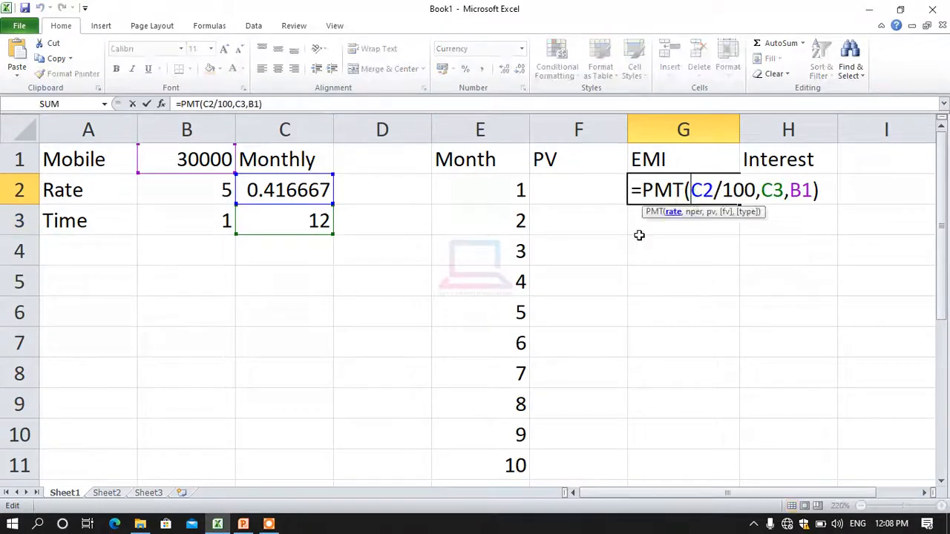
pyautogui.click(777, 192)
pyautogui.click(803, 193)
pyautogui.click(695, 192)
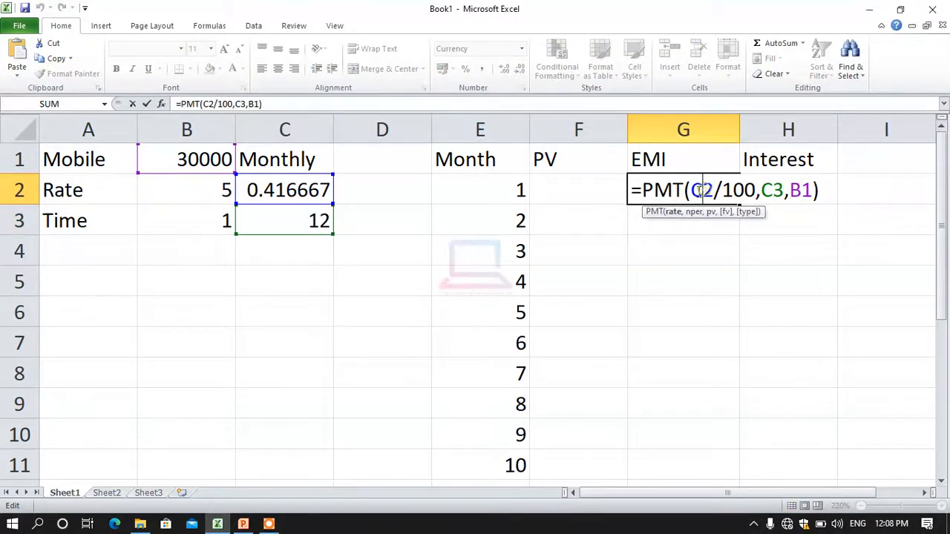
pyautogui.write('$')
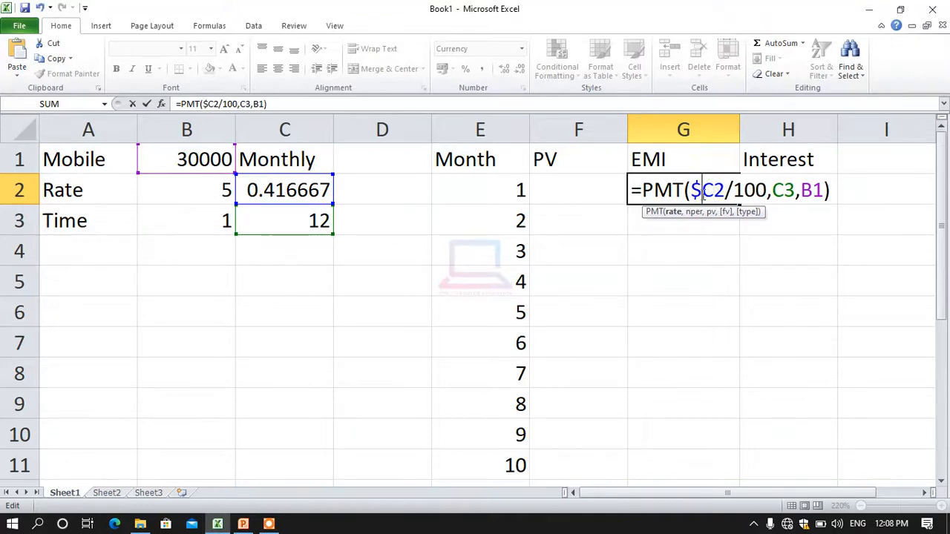
pyautogui.press('Right')
pyautogui.write('$')
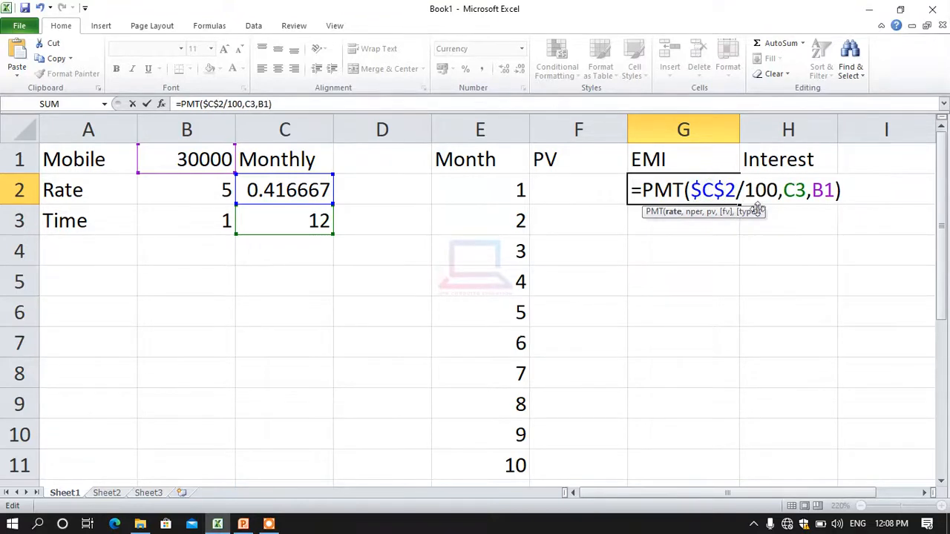
pyautogui.moveTo(695, 194); pyautogui.dragTo(736, 192)
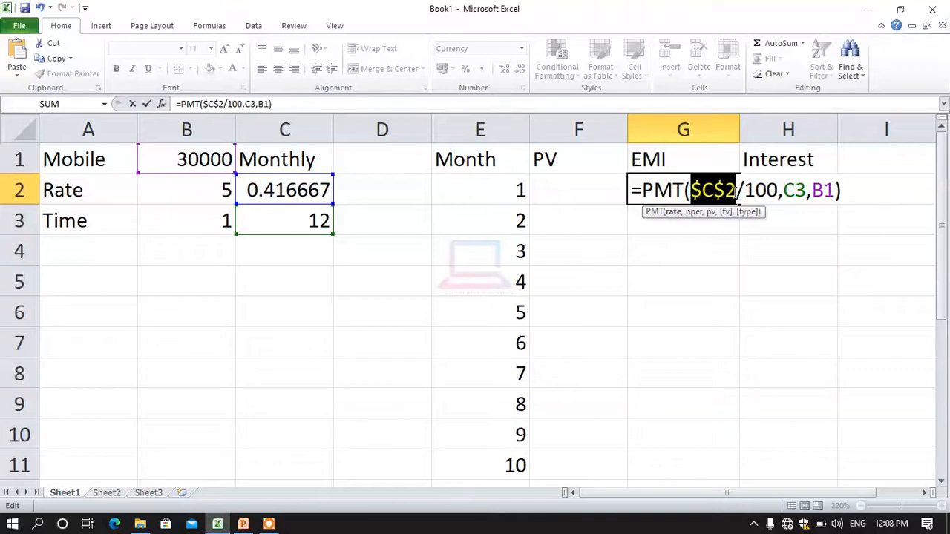
# Step: Make the nper and pv references in G2 absolute, completing the formula as =PMT($C$2/100,$C$3,$B$1)
pyautogui.click(795, 191)
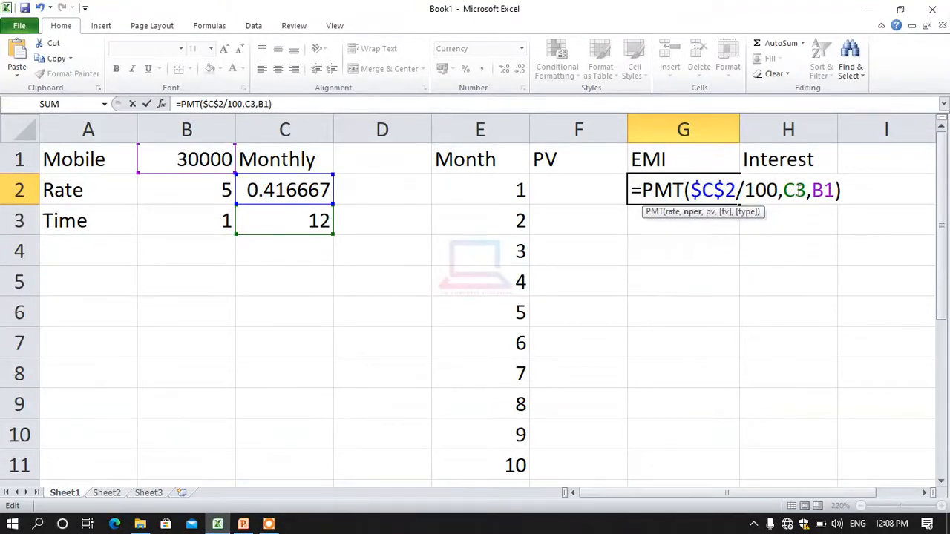
pyautogui.press('F4')
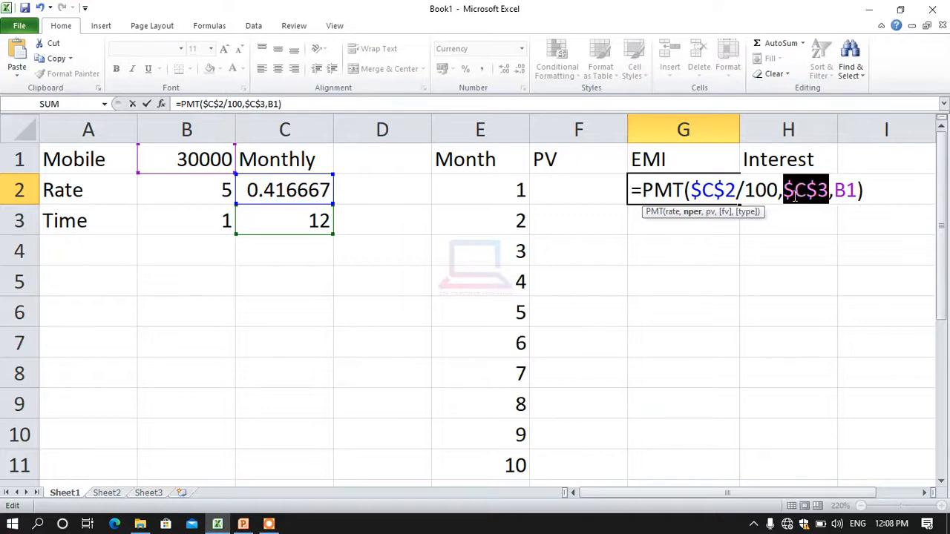
pyautogui.click(818, 194)
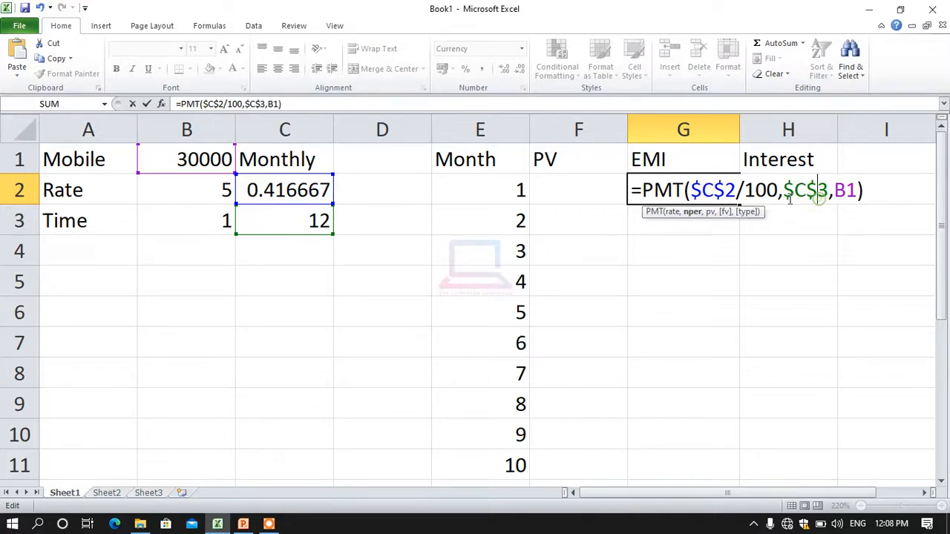
pyautogui.click(848, 192)
pyautogui.press('F4')
pyautogui.click(865, 191)
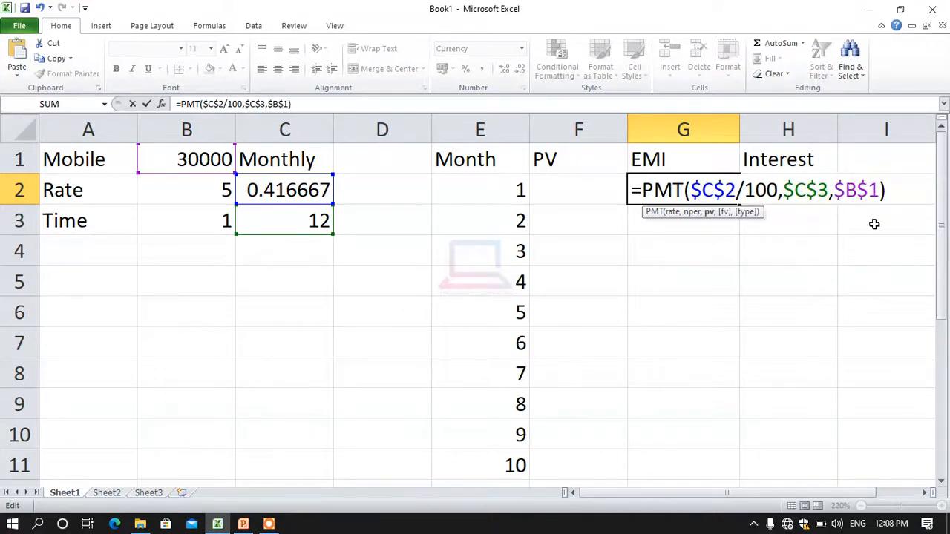
pyautogui.press('Return')
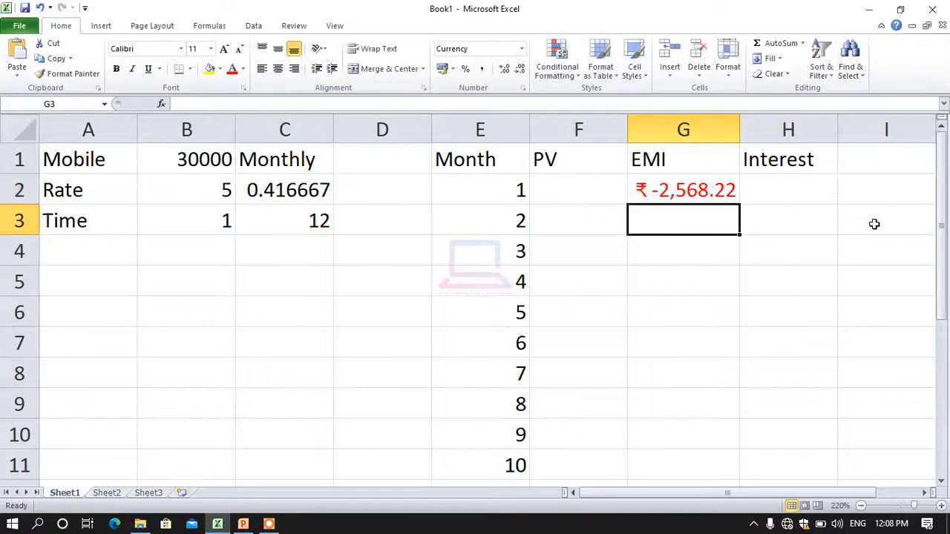
# Step: Fill the EMI formula from cell G2 down through G13 for all 12 months
pyautogui.click(697, 190)
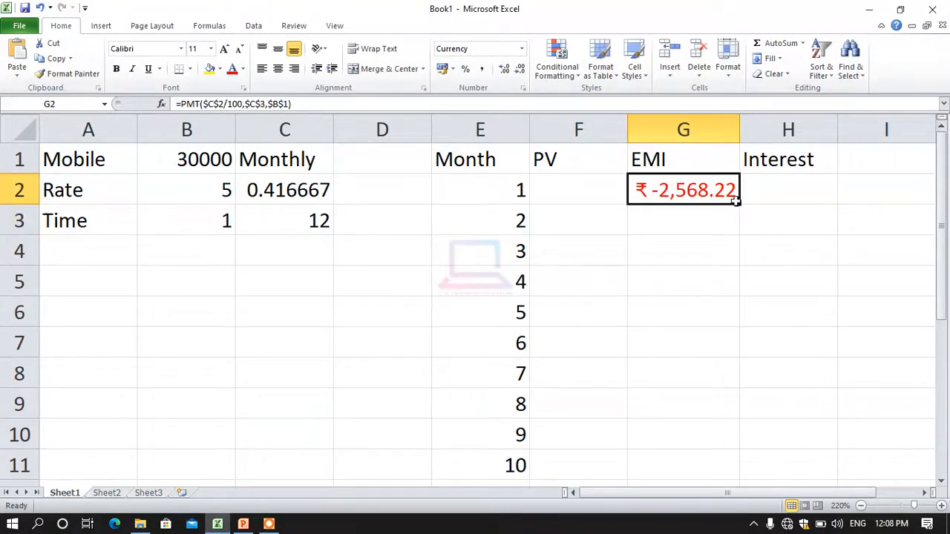
pyautogui.moveTo(744, 285); pyautogui.dragTo(716, 440)
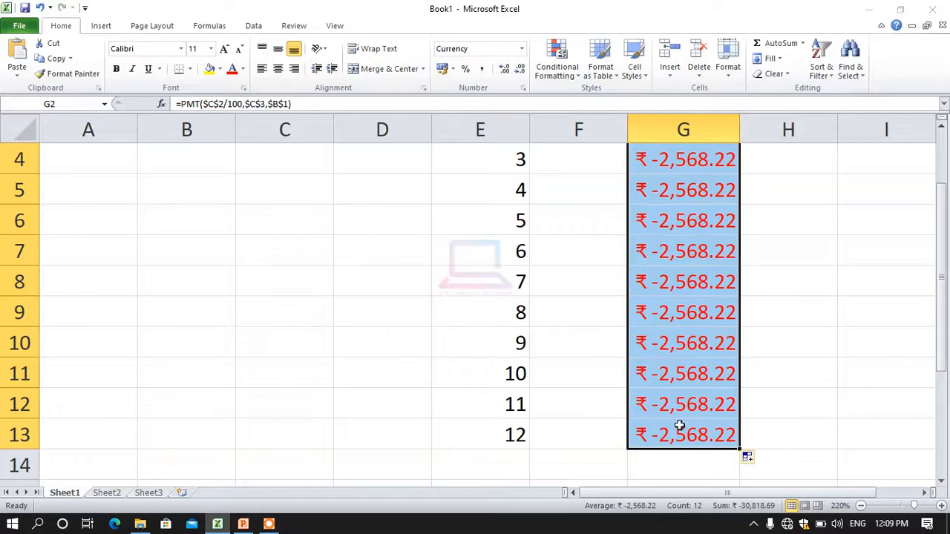
pyautogui.scroll(1, 700, 378)
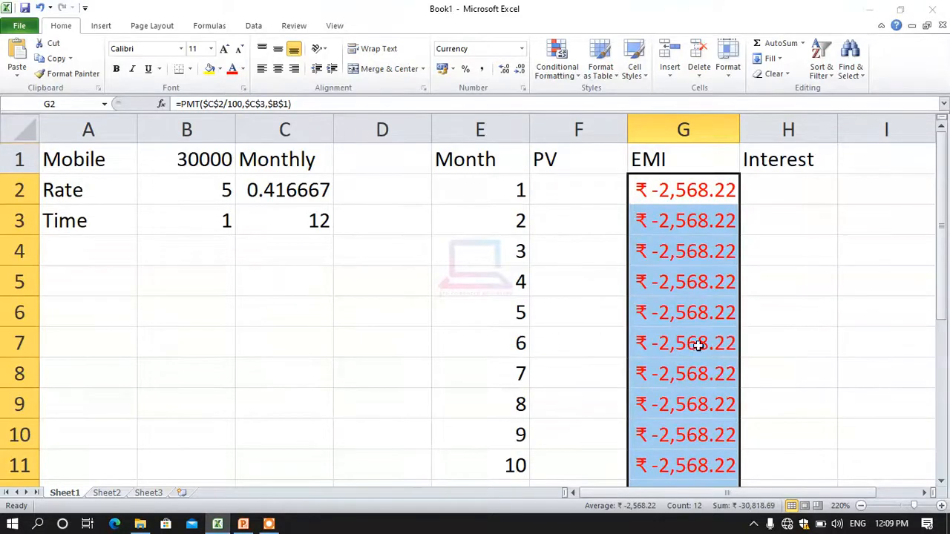
pyautogui.click(676, 240)
pyautogui.click(777, 272)
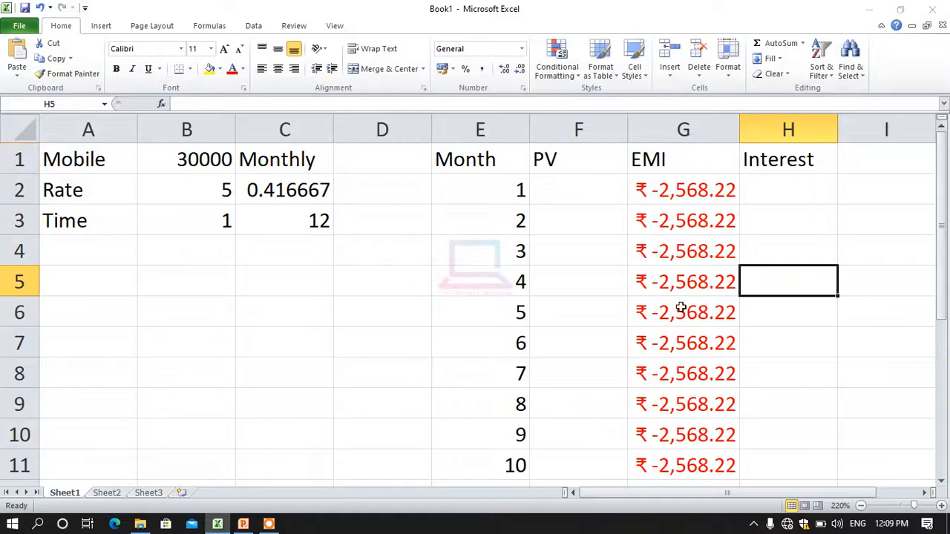
pyautogui.scroll(-6, 675, 326)
pyautogui.scroll(6, 653, 292)
pyautogui.click(653, 194)
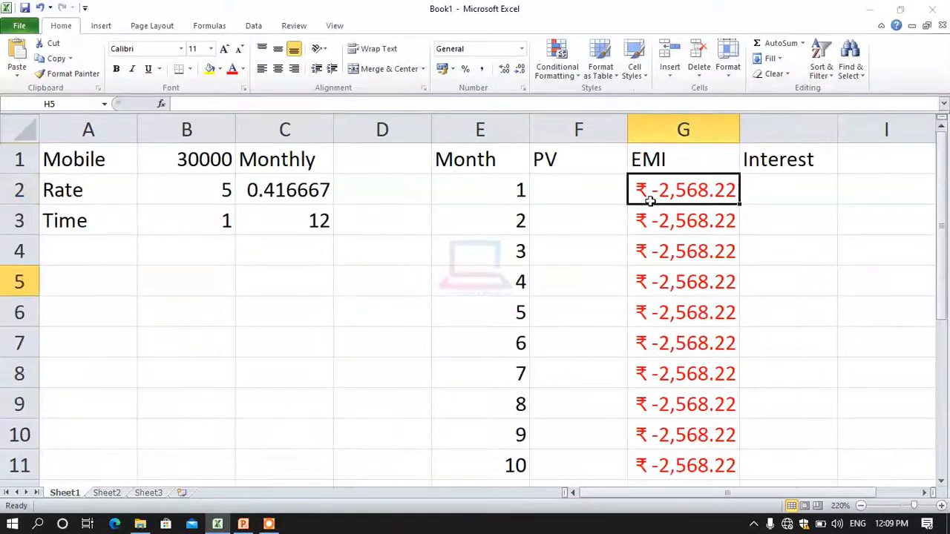
pyautogui.click(663, 251)
pyautogui.click(776, 310)
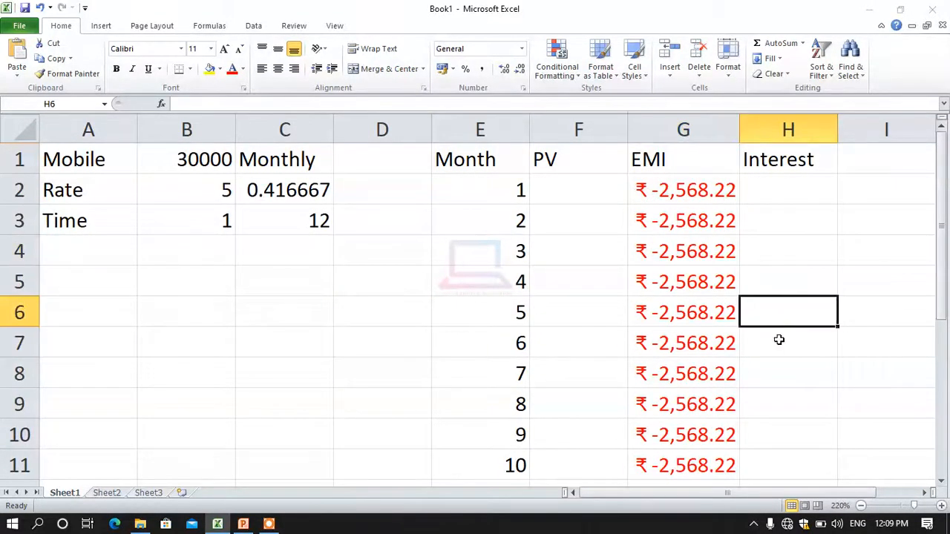
pyautogui.click(675, 196)
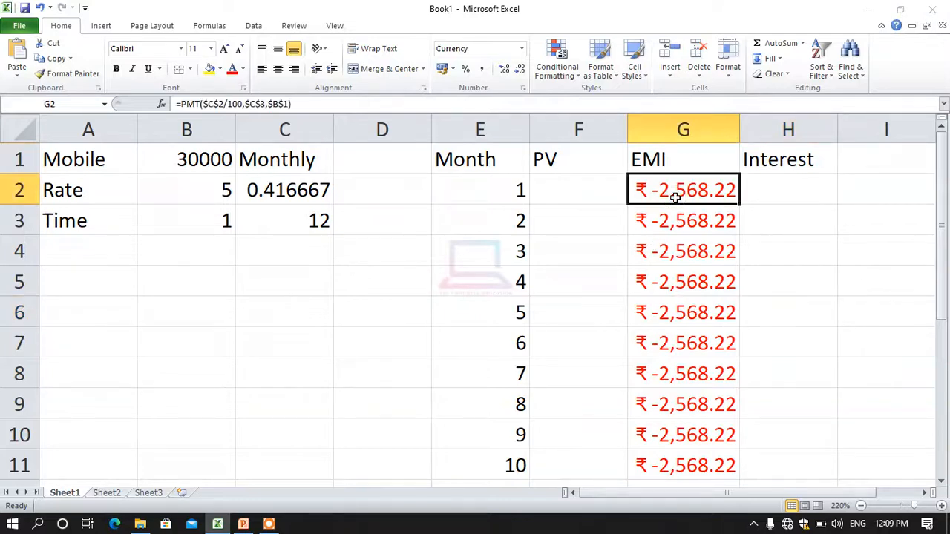
# Step: Start an IPMT formula in Interest cell H2 with C2/100 as the rate
pyautogui.click(778, 189)
pyautogui.write('=')
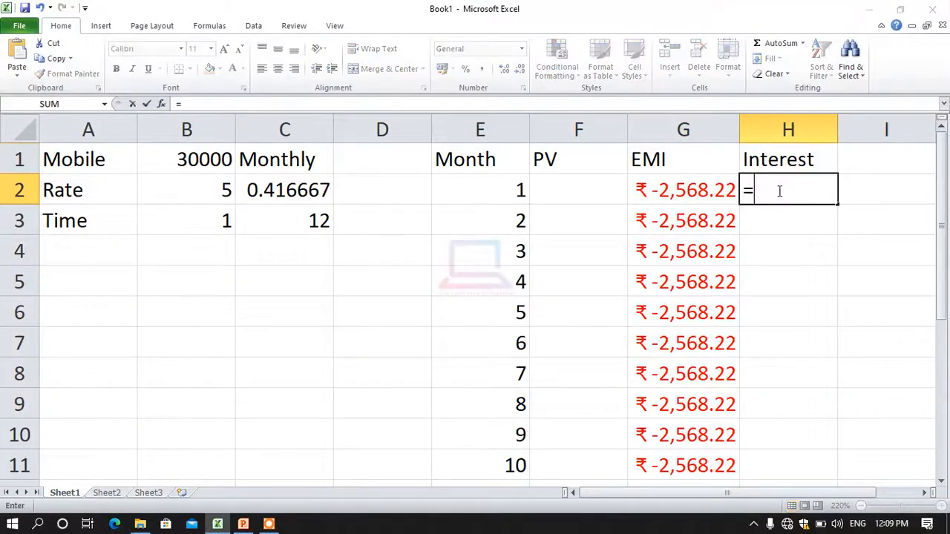
pyautogui.write('ipm')
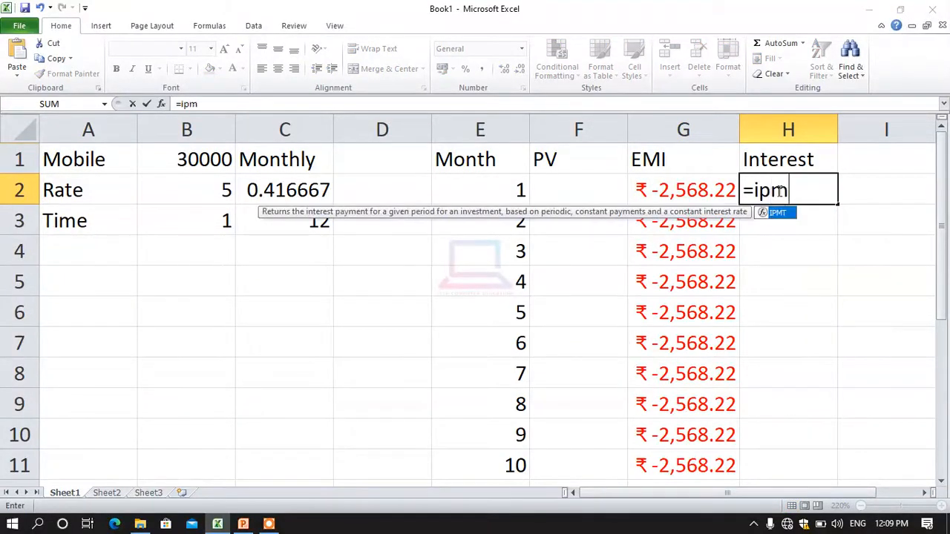
pyautogui.write('t(')
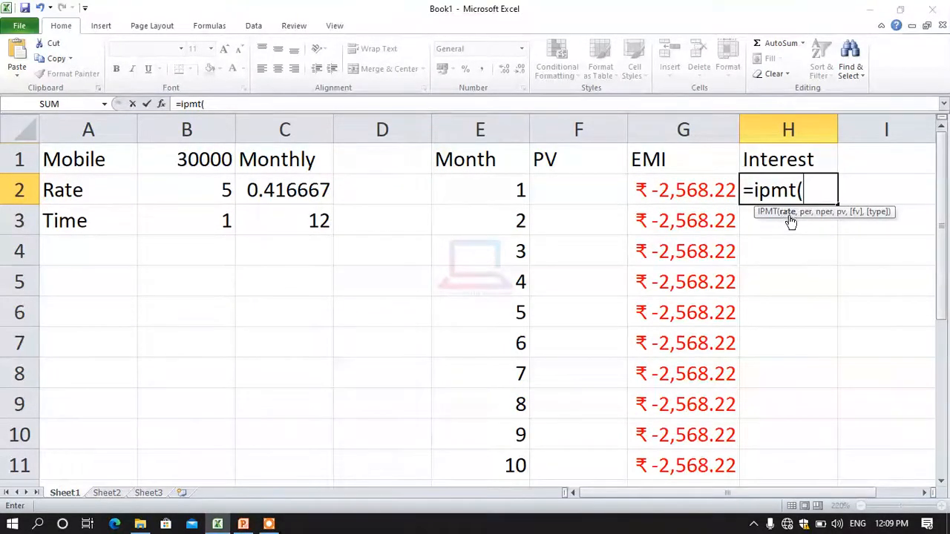
pyautogui.click(290, 192)
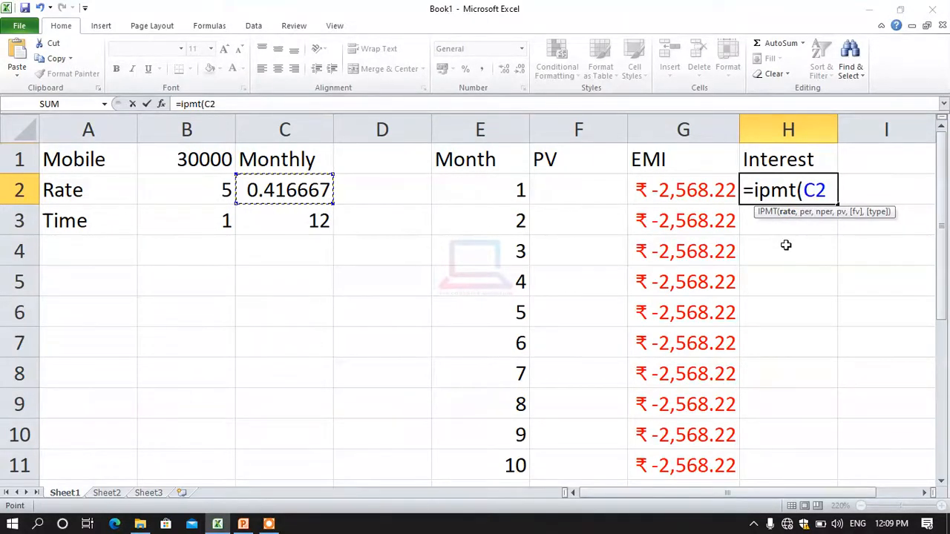
pyautogui.write('/100')
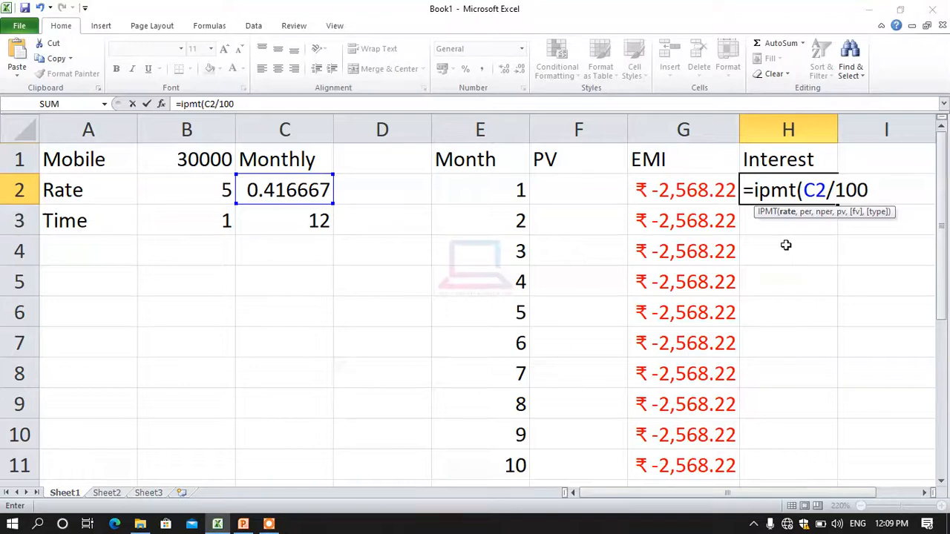
pyautogui.write(',')
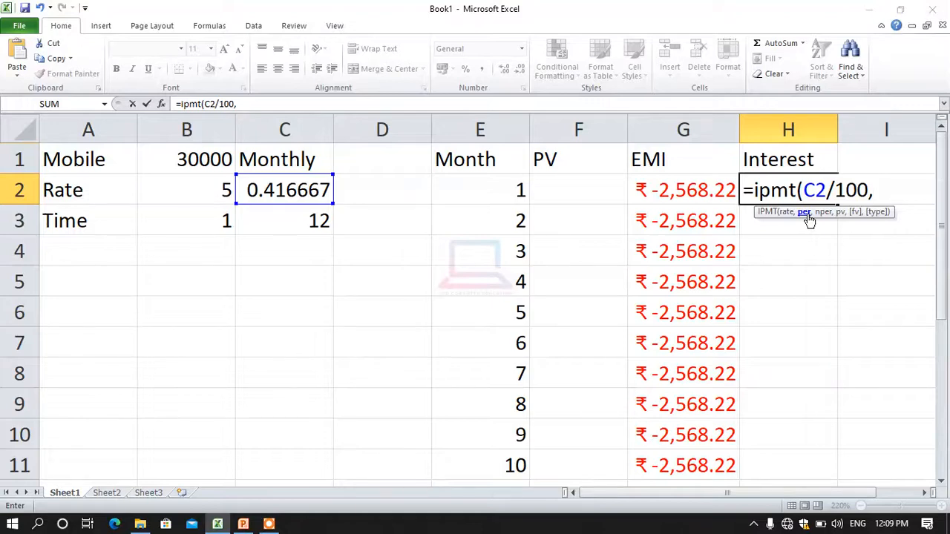
# Step: Complete the IPMT arguments in H2 with per E2, nper C3 and pv B1
pyautogui.click(485, 196)
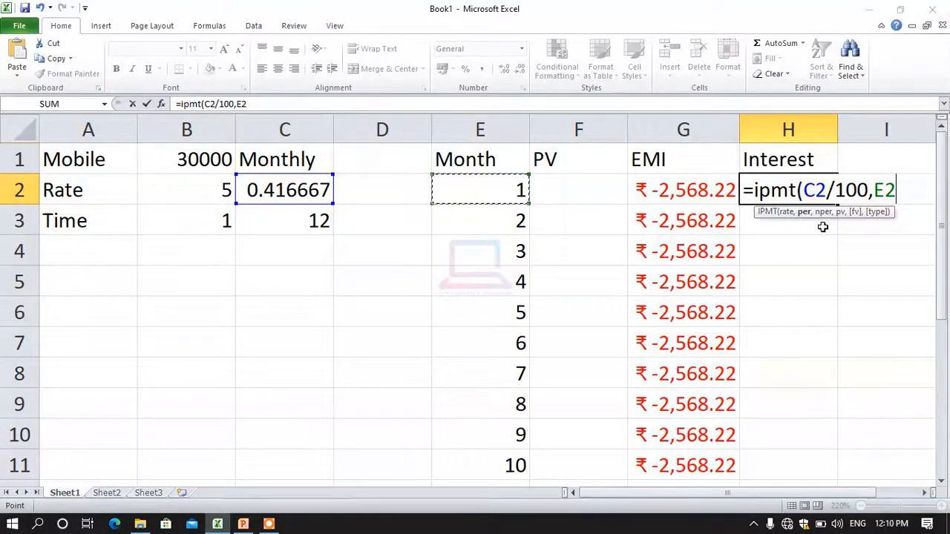
pyautogui.write(',')
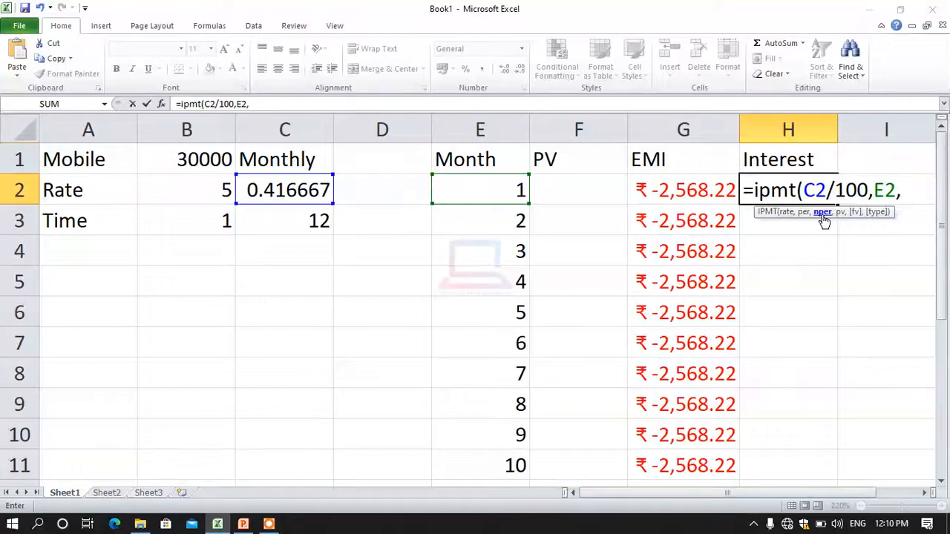
pyautogui.click(299, 228)
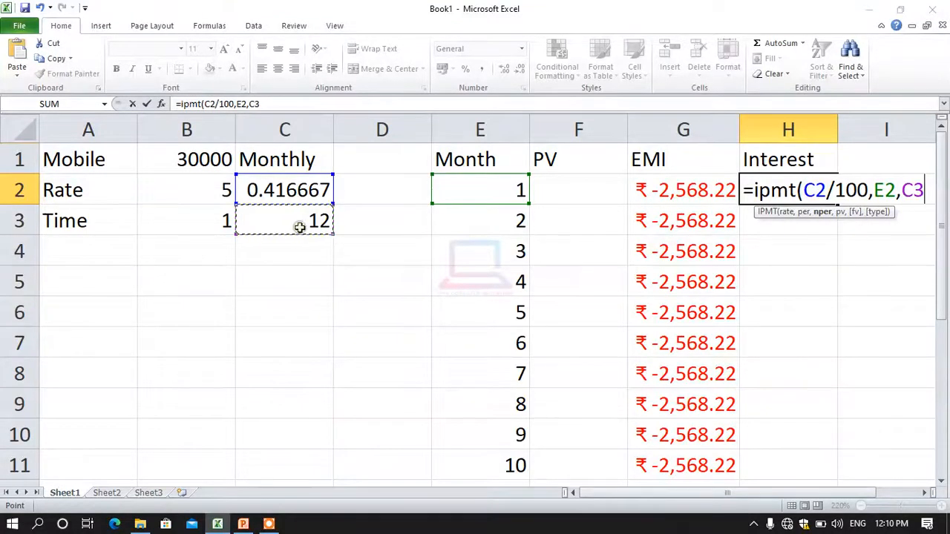
pyautogui.write(',')
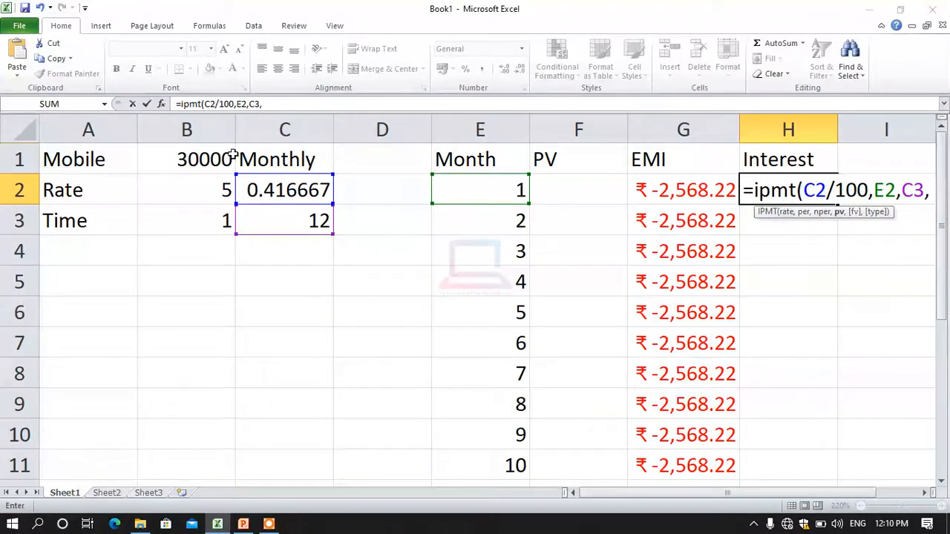
pyautogui.click(206, 158)
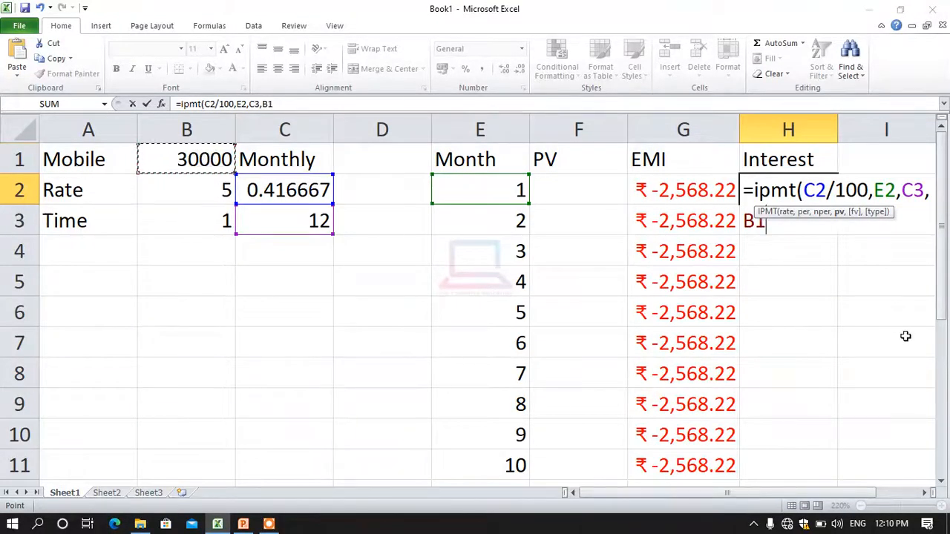
pyautogui.write(')')
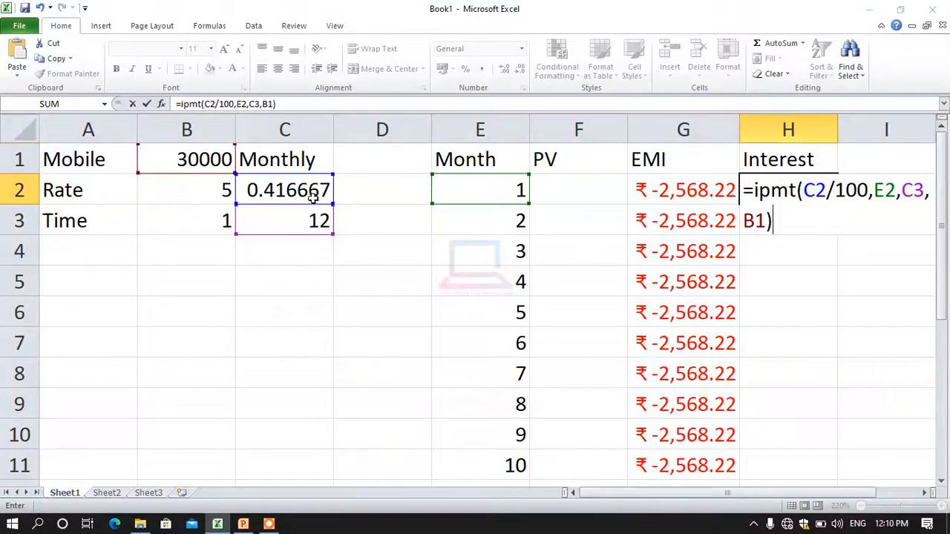
# Step: Make the rate, nper and pv references absolute but keep E2 relative, entering H2 as =IPMT($C$2/100,E2,$C$3,$B$1)
pyautogui.click(814, 190)
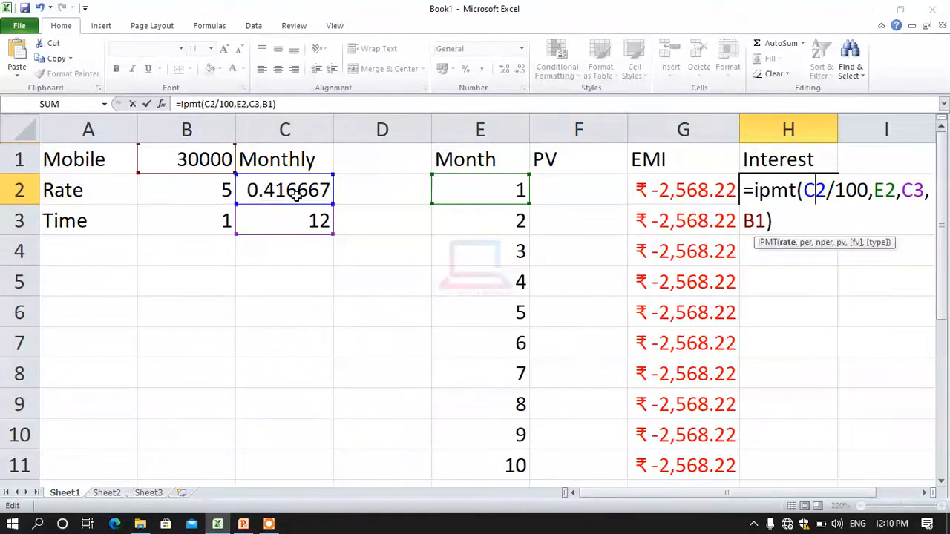
pyautogui.press('F4')
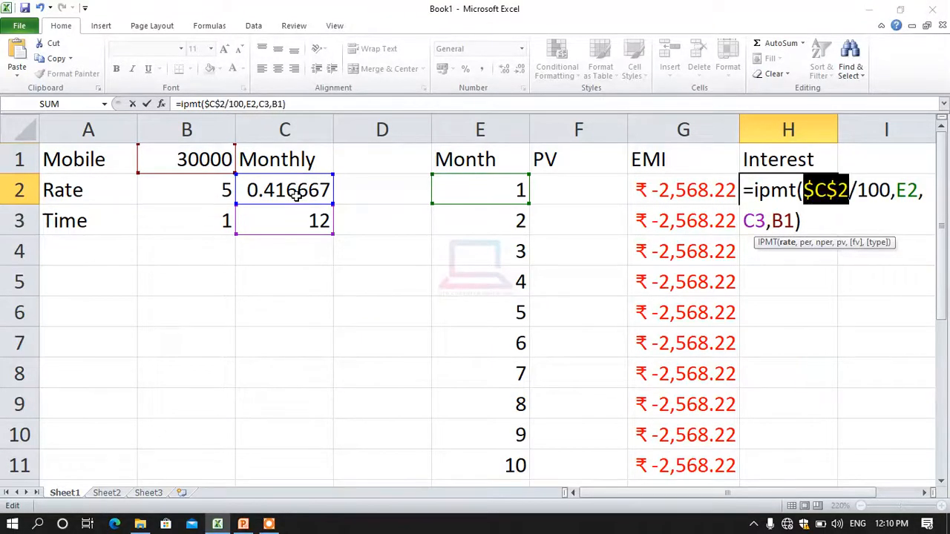
pyautogui.click(908, 192)
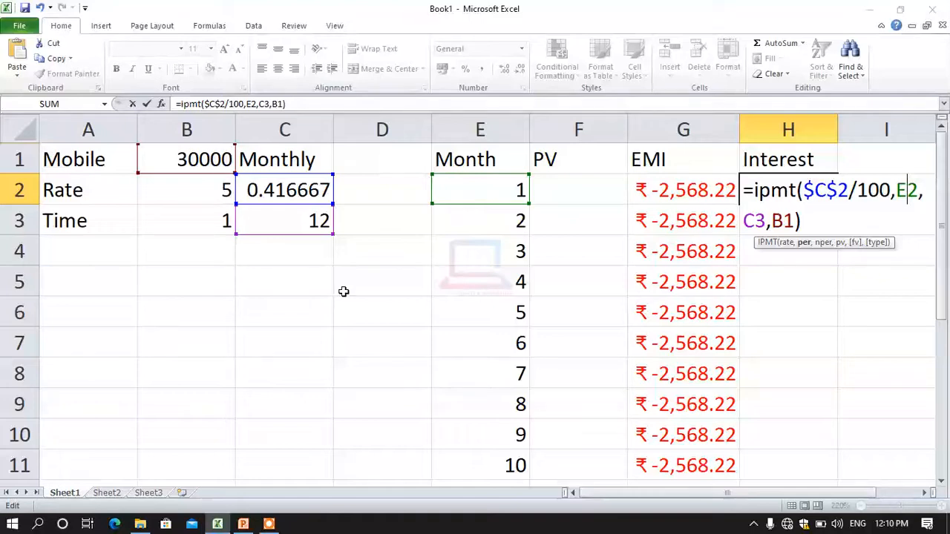
pyautogui.click(754, 221)
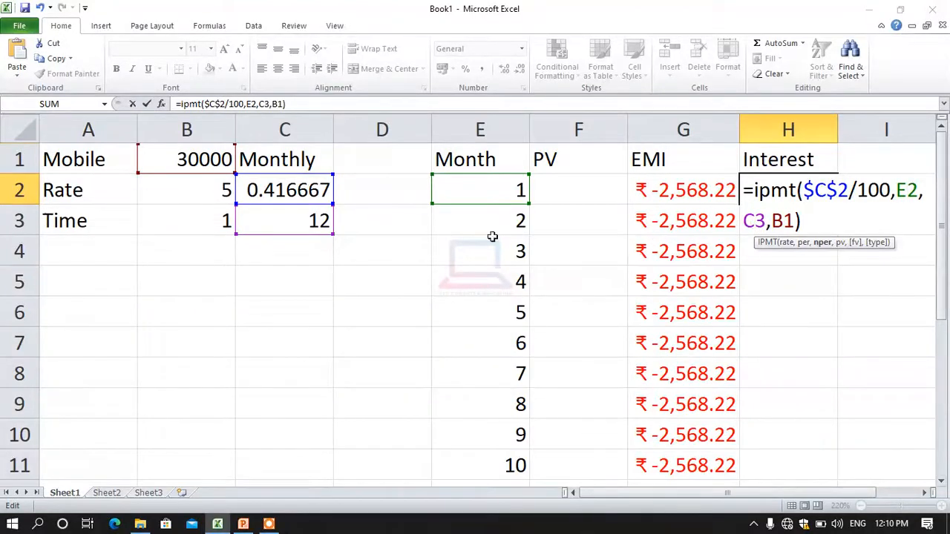
pyautogui.press('F4')
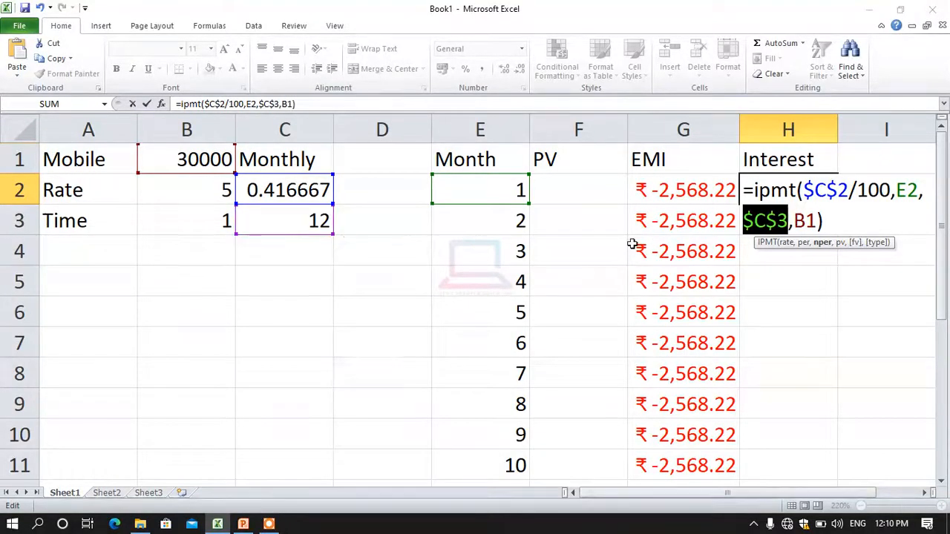
pyautogui.click(805, 221)
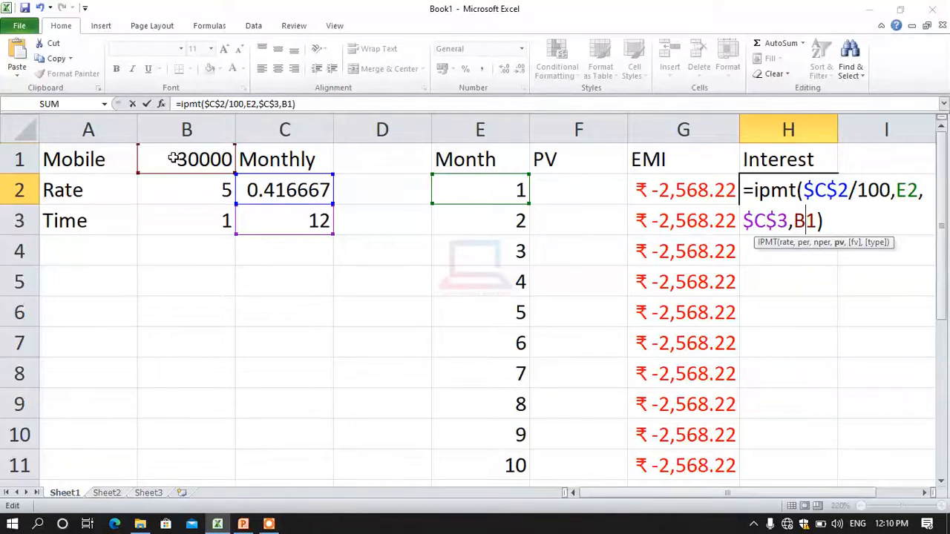
pyautogui.press('F4')
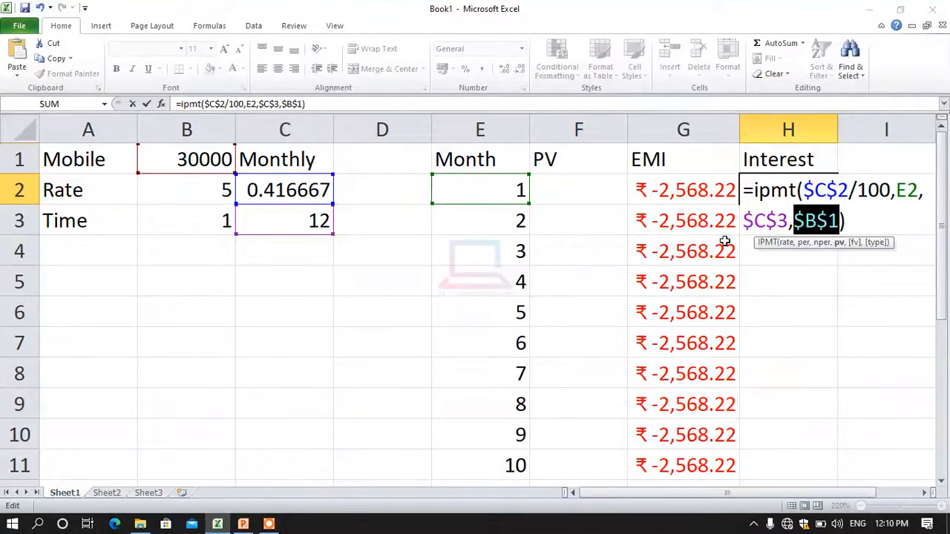
pyautogui.click(907, 190)
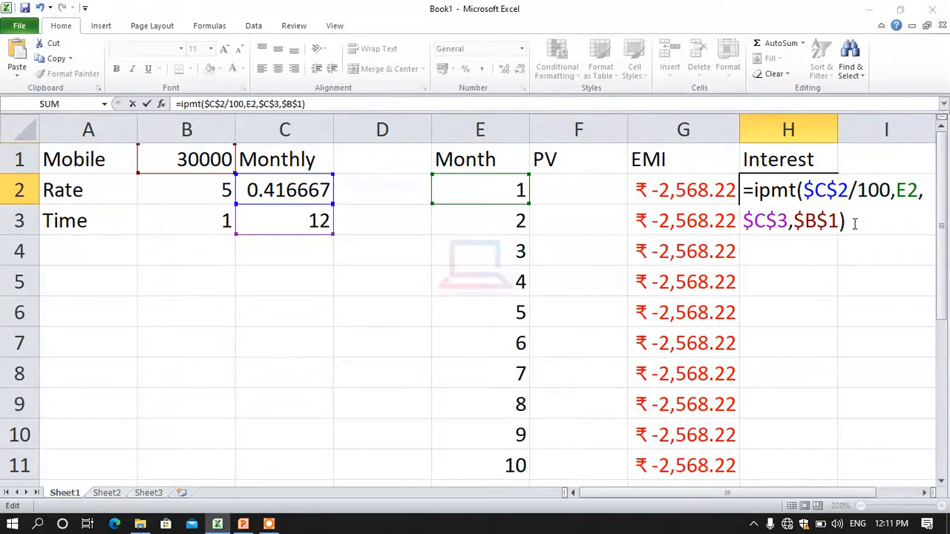
pyautogui.press('Return')
pyautogui.click(817, 264)
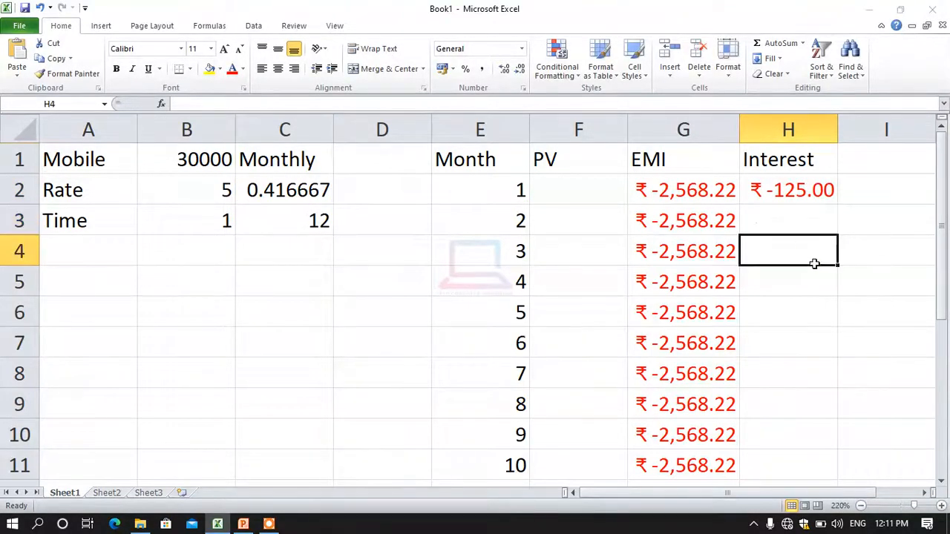
# Step: Fill the interest formula from H2 down through H13 and look over the monthly interest values
pyautogui.click(794, 194)
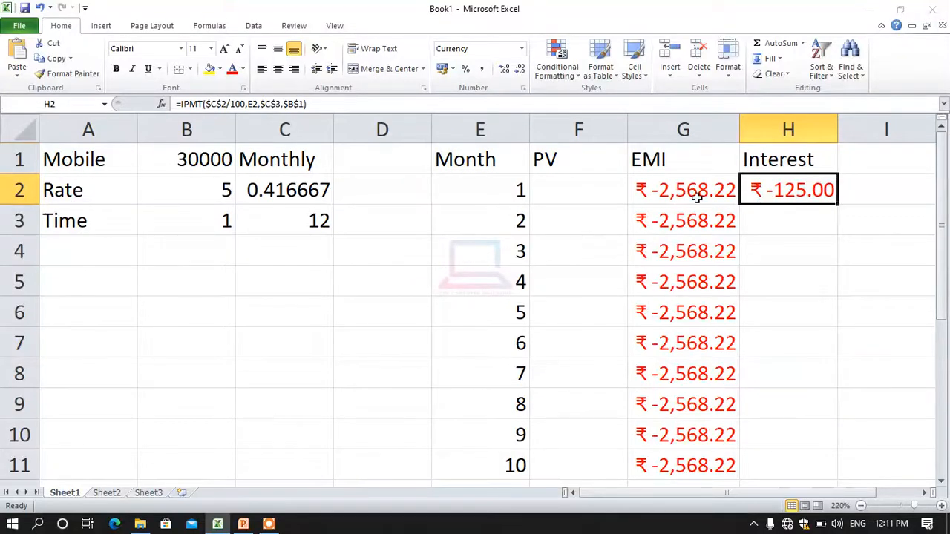
pyautogui.doubleClick(838, 206)
pyautogui.scroll(-4, 818, 273)
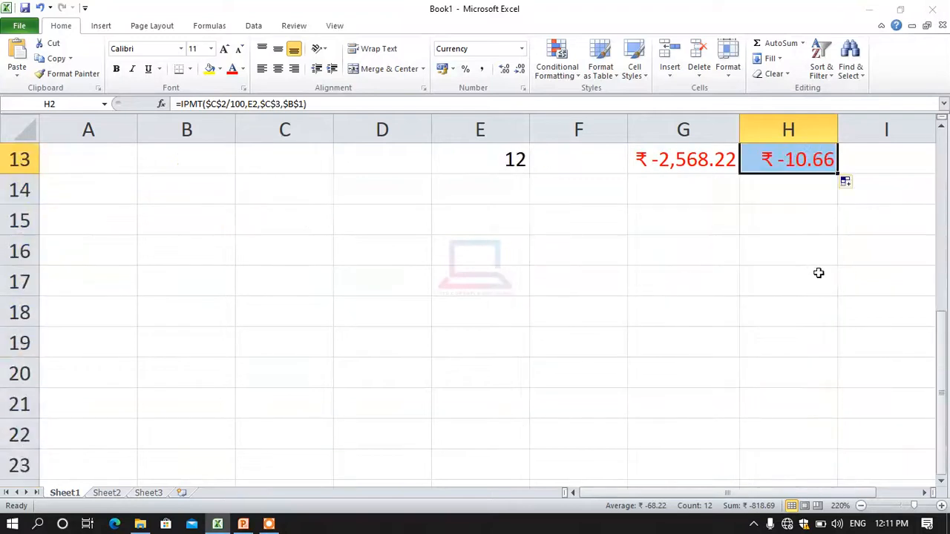
pyautogui.click(819, 273)
pyautogui.scroll(4, 816, 274)
pyautogui.moveTo(791, 196); pyautogui.dragTo(786, 400)
pyautogui.click(859, 351)
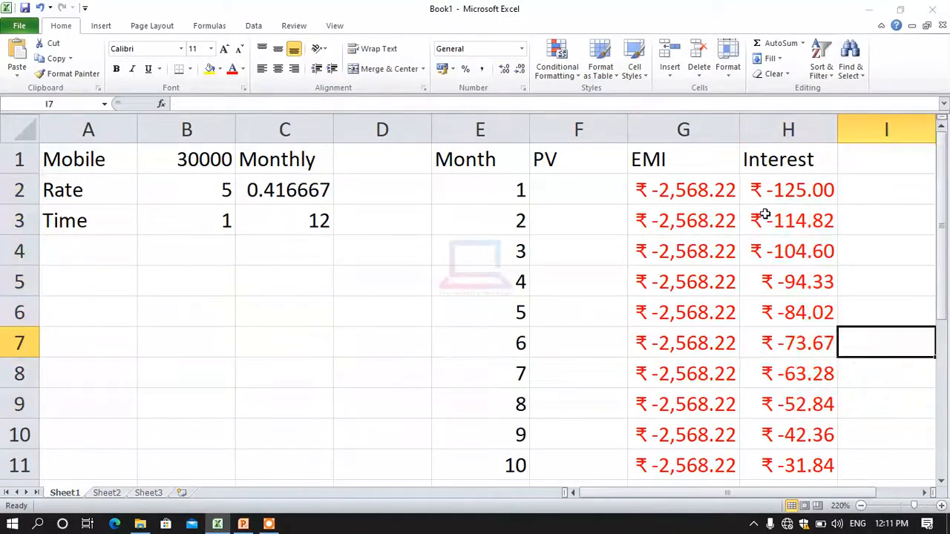
pyautogui.click(567, 193)
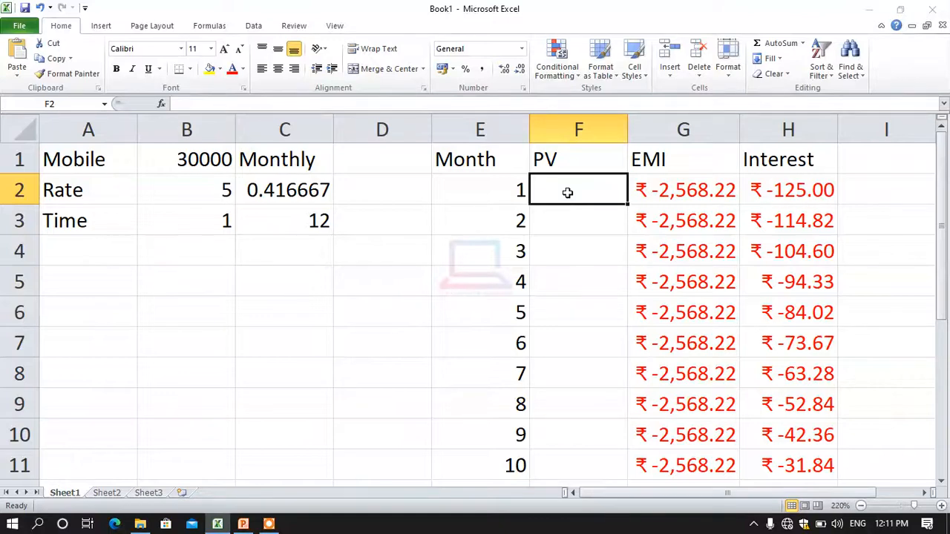
pyautogui.click(570, 220)
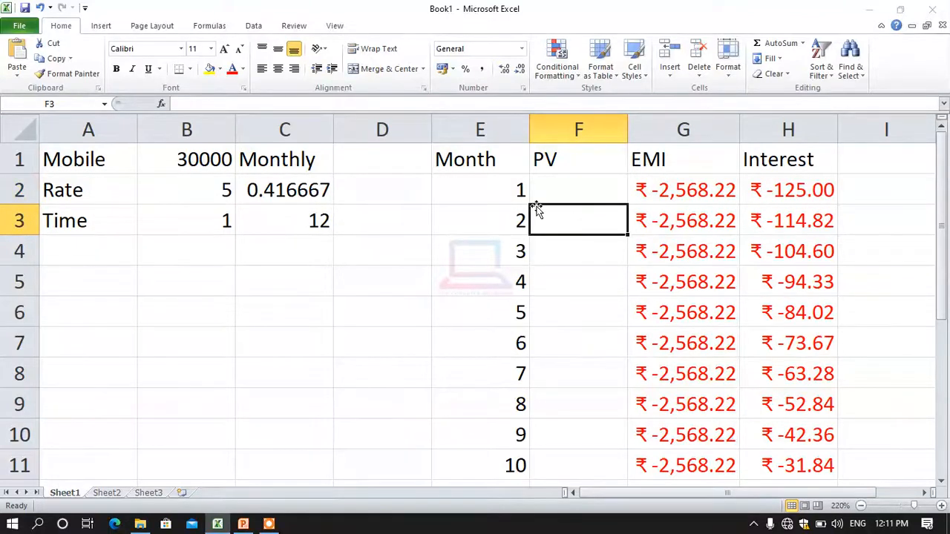
pyautogui.click(572, 193)
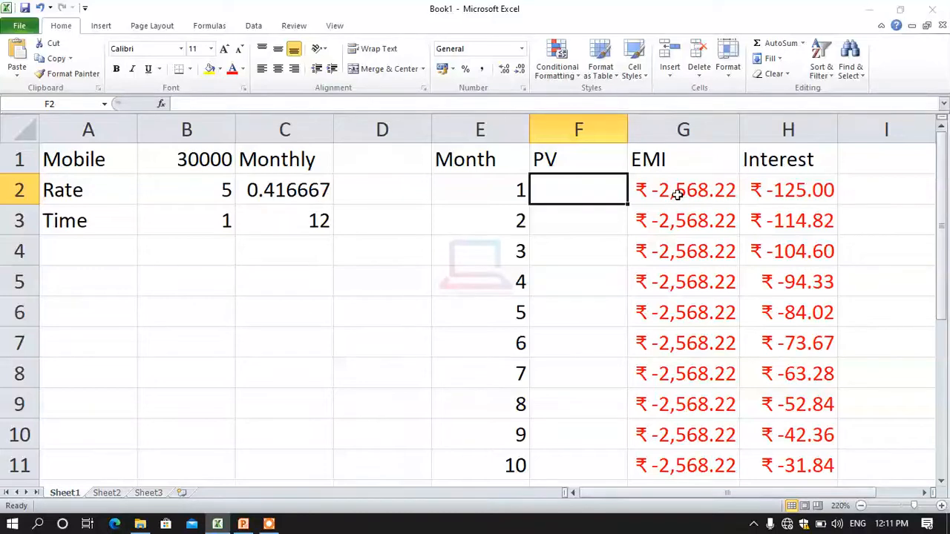
pyautogui.click(683, 196)
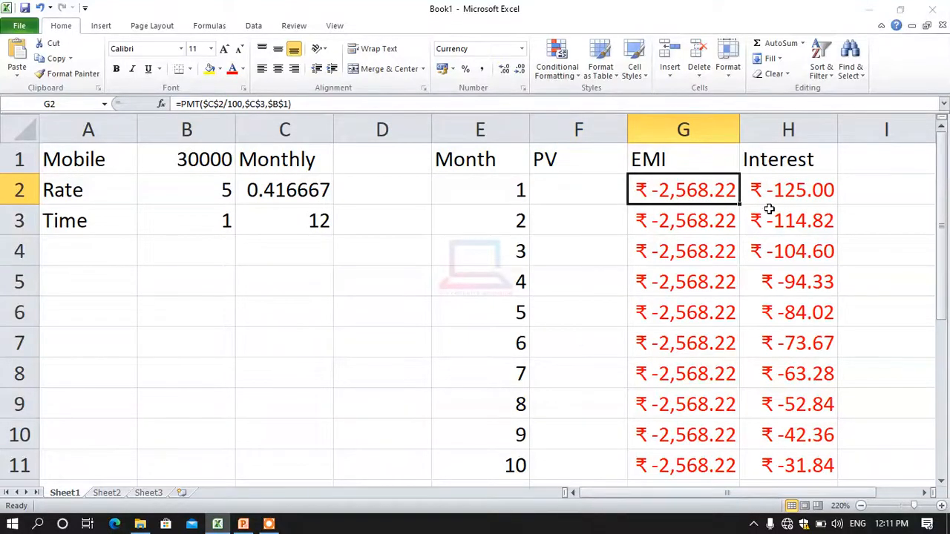
# Step: Start a PPMT formula in PV cell F2 with C2/100 as the rate
pyautogui.click(807, 190)
pyautogui.click(579, 195)
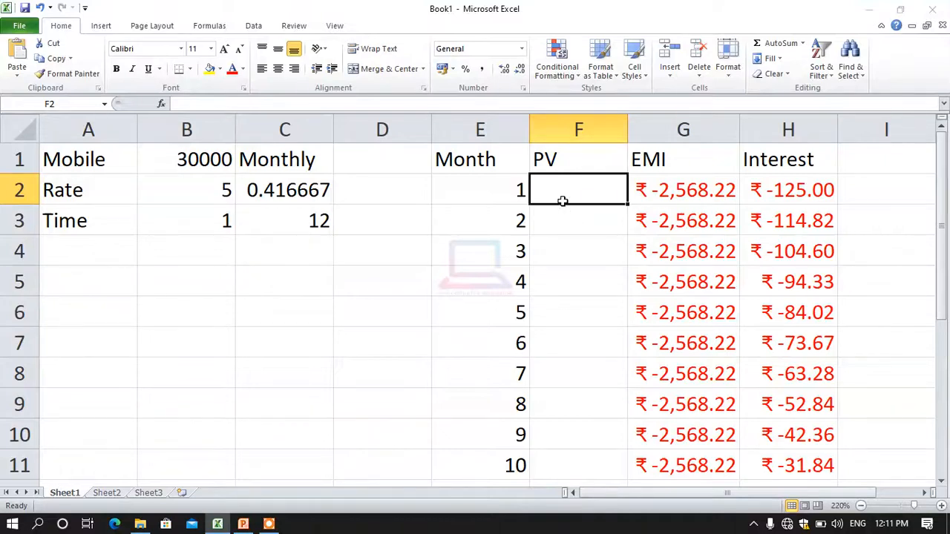
pyautogui.write('=')
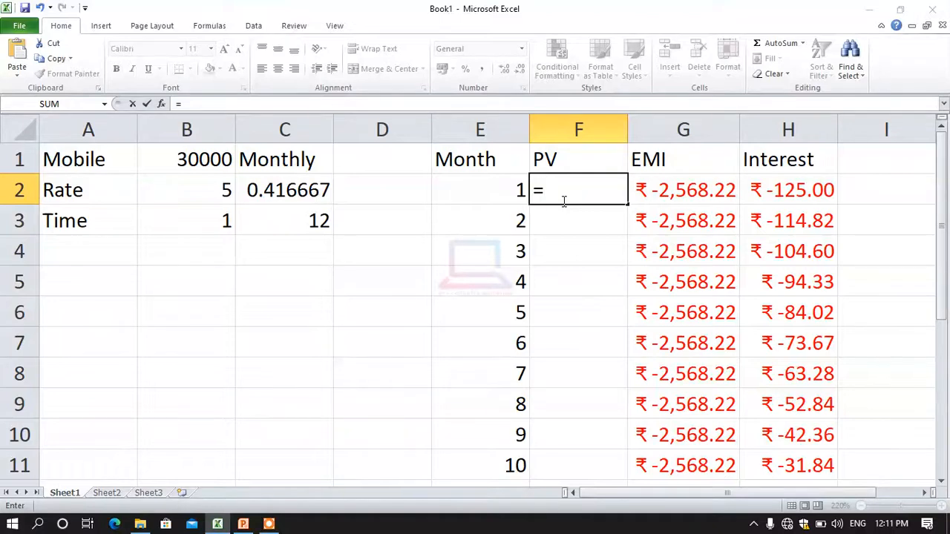
pyautogui.write('pp')
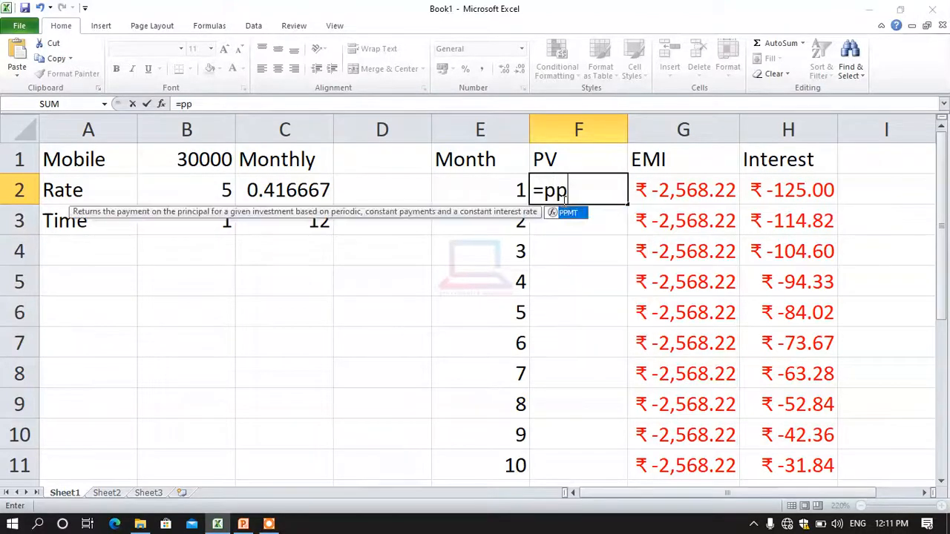
pyautogui.write('mt(')
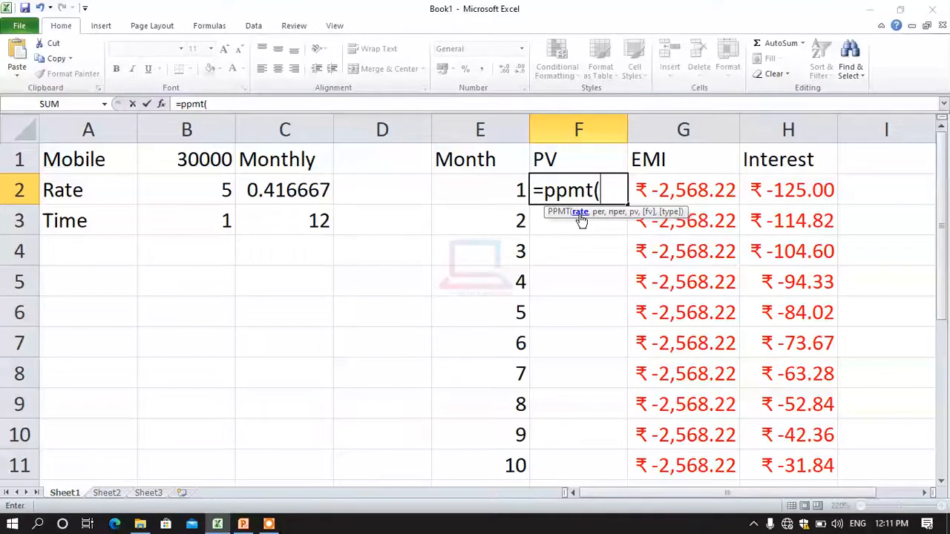
pyautogui.click(294, 192)
pyautogui.write('/100')
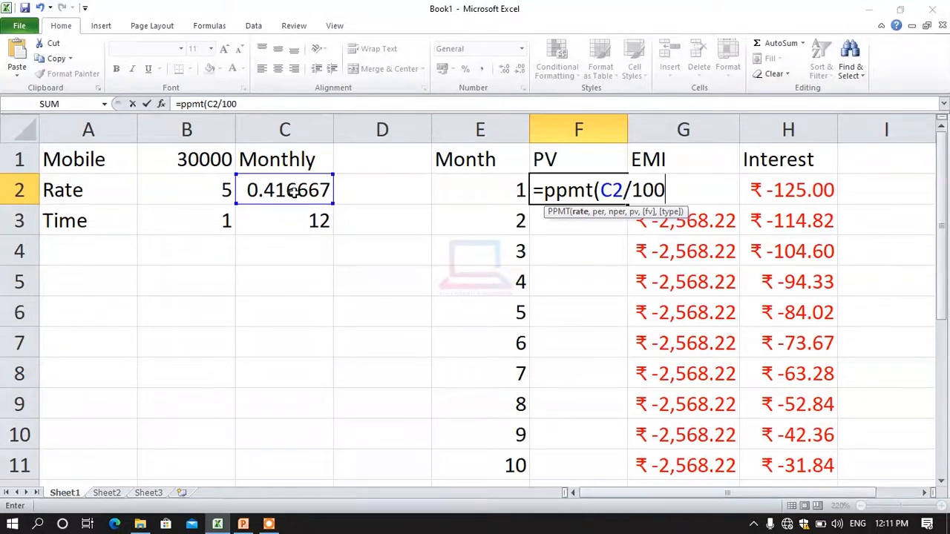
# Step: Complete the PPMT arguments in F2 with per E2, nper C3 and pv B1
pyautogui.write(',')
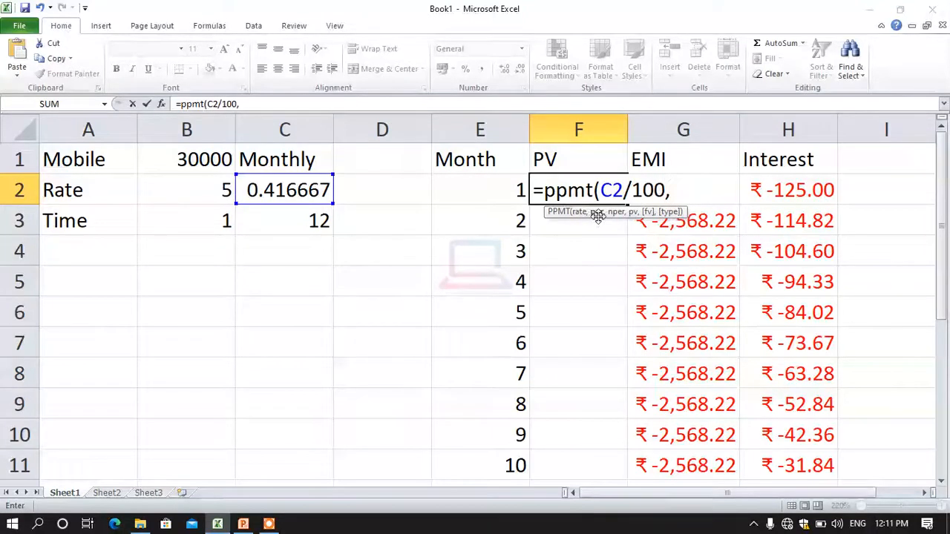
pyautogui.click(492, 190)
pyautogui.write(',')
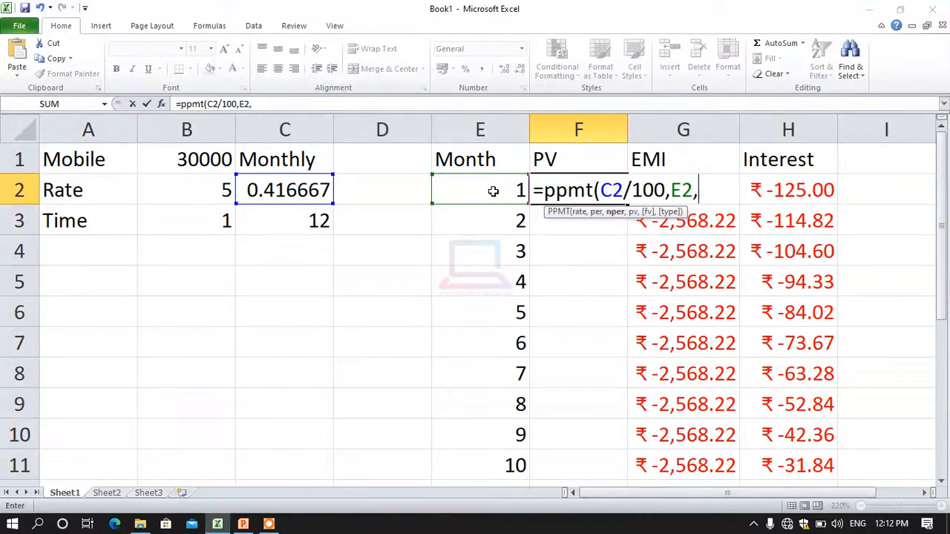
pyautogui.click(307, 229)
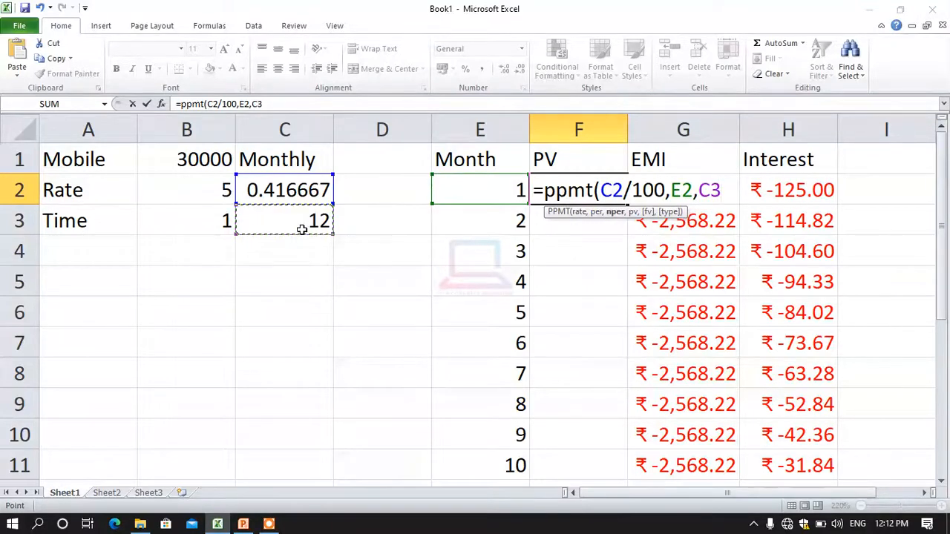
pyautogui.write(',')
pyautogui.click(193, 159)
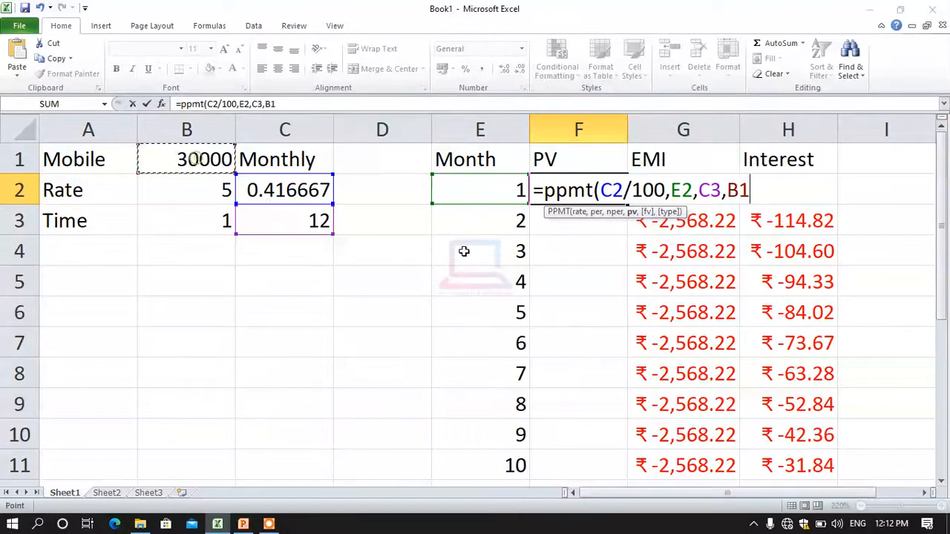
pyautogui.write(')')
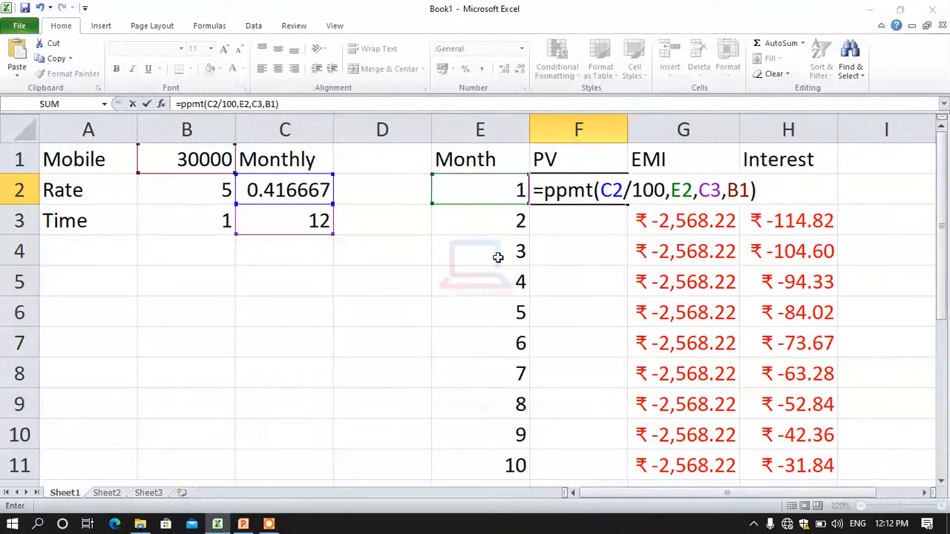
# Step: Make the rate, nper and pv references absolute but keep E2 relative, entering F2 as =PPMT($C$2/100,E2,$C$3,$B$1)
pyautogui.click(612, 190)
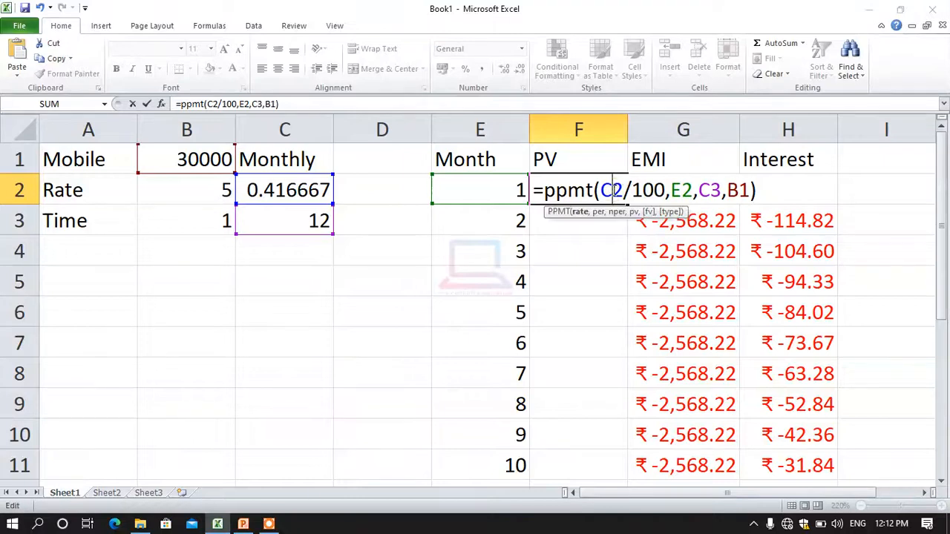
pyautogui.press('F4')
pyautogui.click(732, 191)
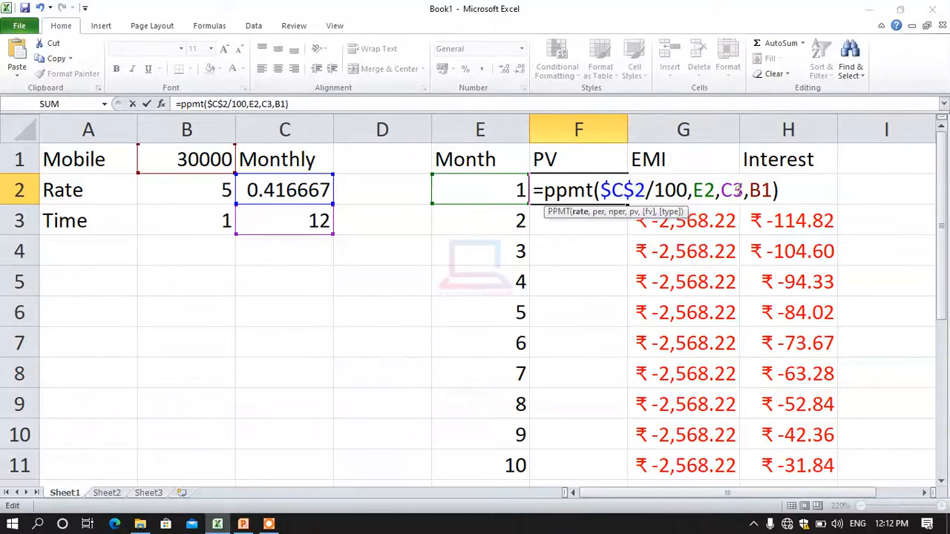
pyautogui.press('F4')
pyautogui.click(785, 191)
pyautogui.press('F4')
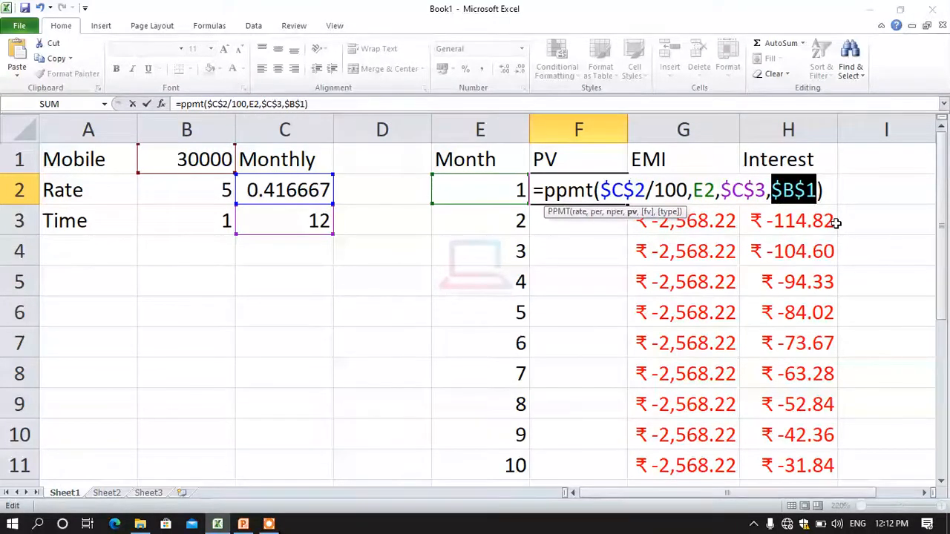
pyautogui.click(823, 191)
pyautogui.press('Return')
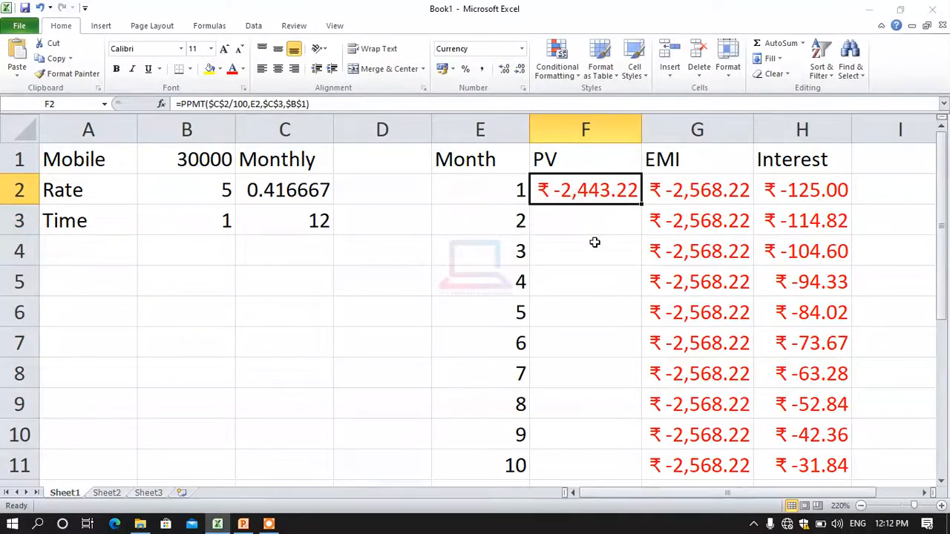
# Step: Fill the PPMT formula from F2 down through F13 and look over the monthly PV values
pyautogui.moveTo(644, 206); pyautogui.dragTo(643, 205)
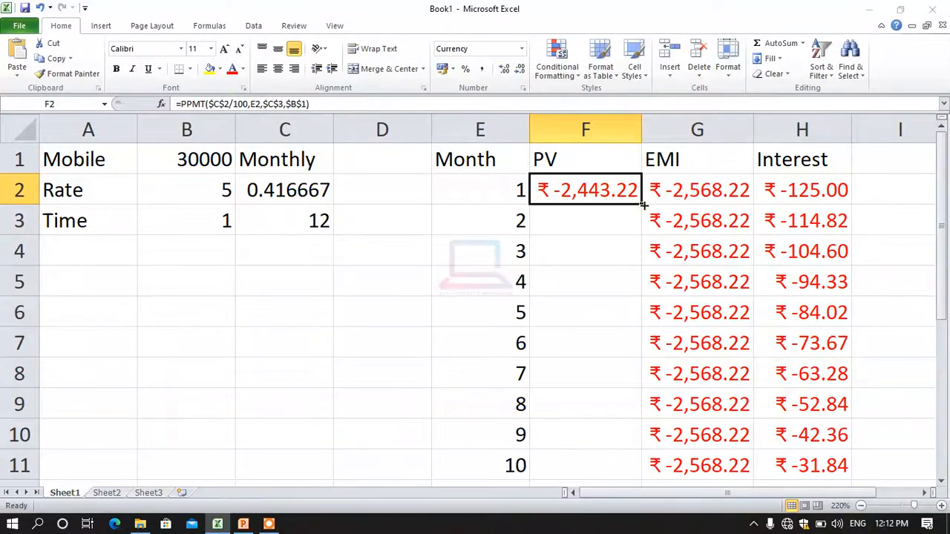
pyautogui.doubleClick(643, 206)
pyautogui.scroll(-4, 604, 393)
pyautogui.scroll(4, 599, 342)
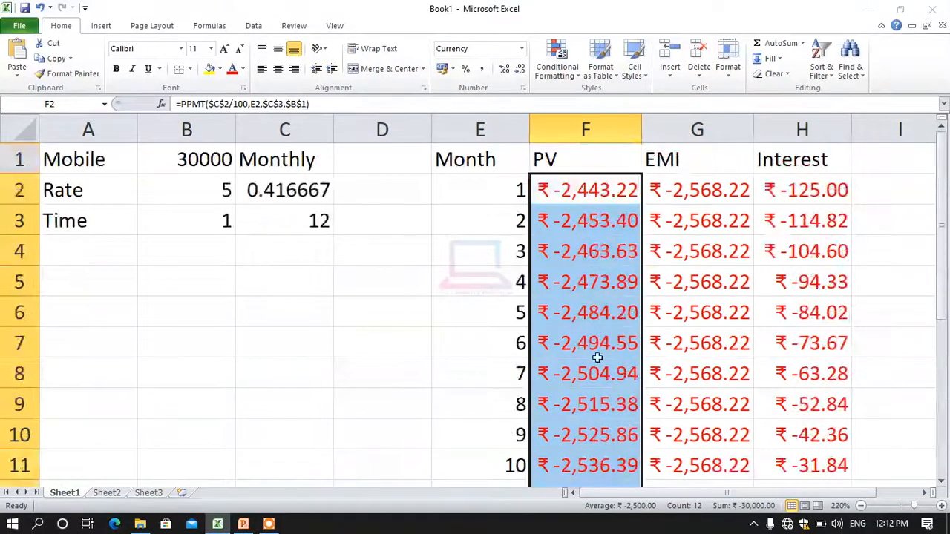
pyautogui.click(497, 288)
pyautogui.scroll(-1, 671, 308)
pyautogui.scroll(1, 660, 310)
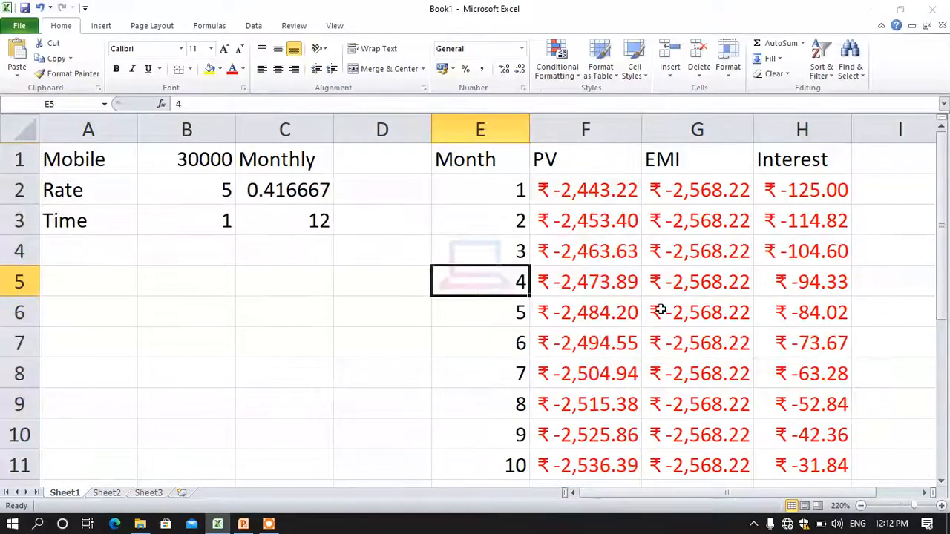
# Step: Widen the PV, EMI and Interest columns F, G and H slightly
pyautogui.moveTo(531, 130); pyautogui.dragTo(655, 131)
pyautogui.moveTo(767, 133); pyautogui.dragTo(781, 134)
pyautogui.moveTo(879, 132); pyautogui.dragTo(894, 132)
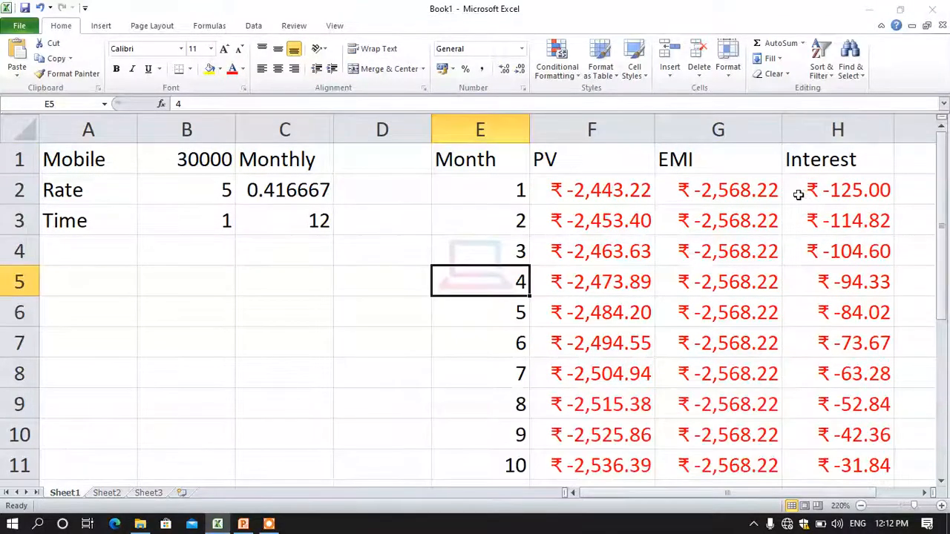
# Step: Examine the interest, EMI and PV formulas in row 2, the loan amount in B1, and how PV and interest change across the 12 months
pyautogui.click(799, 192)
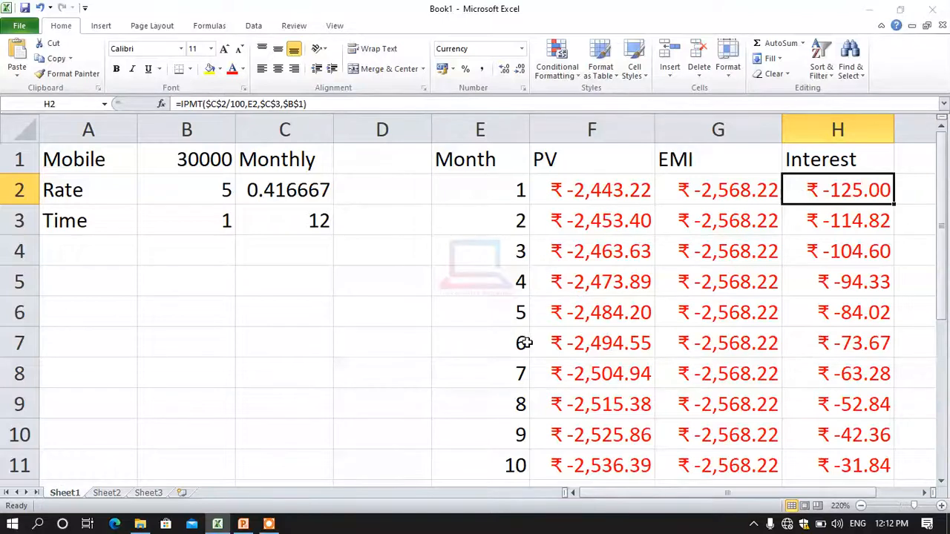
pyautogui.click(714, 192)
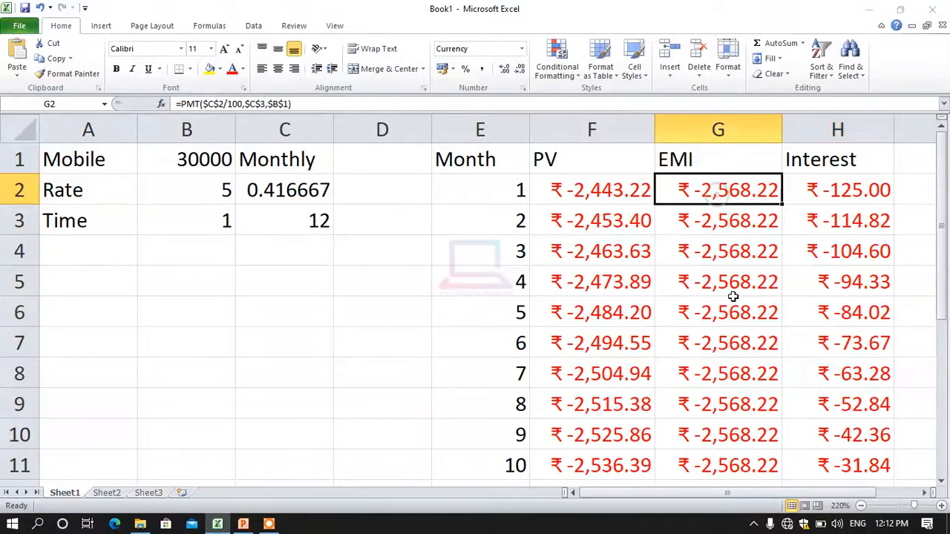
pyautogui.click(588, 195)
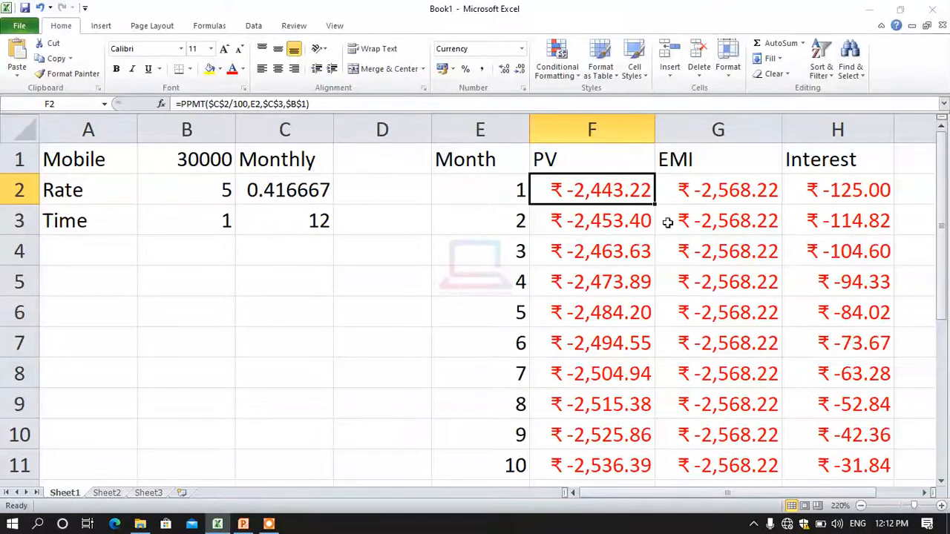
pyautogui.click(195, 163)
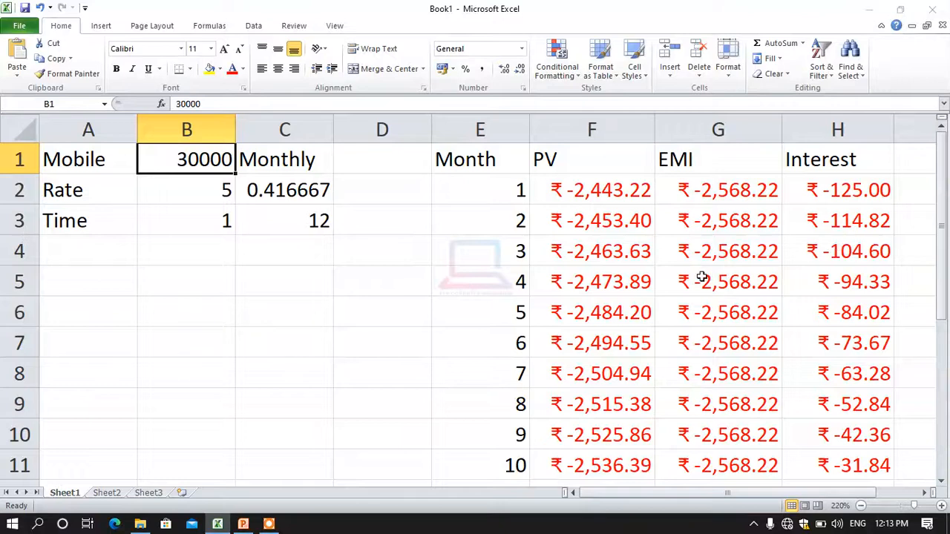
pyautogui.click(581, 190)
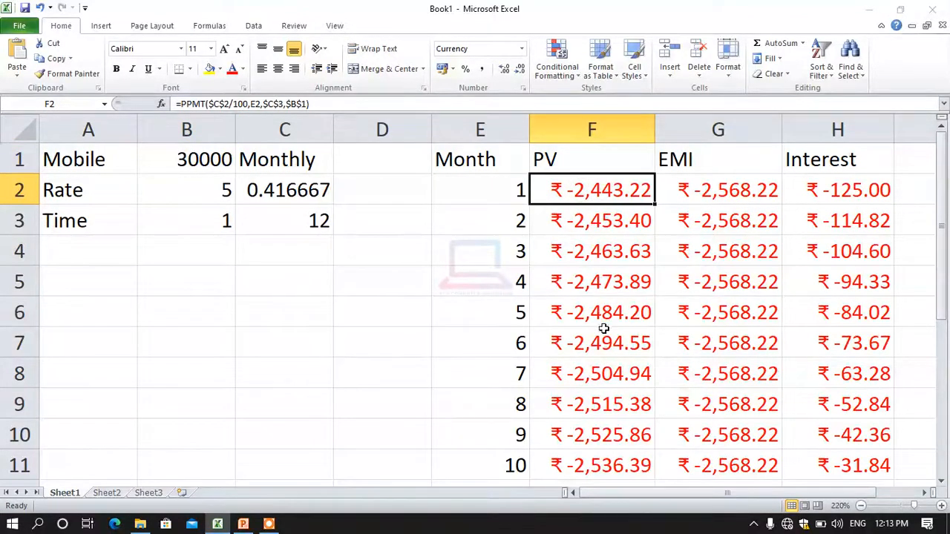
pyautogui.scroll(-1, 605, 373)
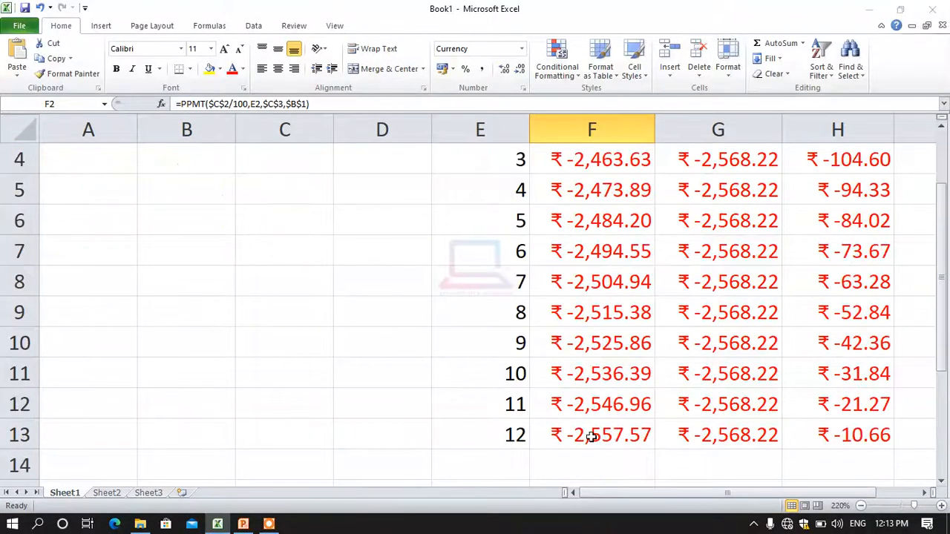
pyautogui.scroll(1, 586, 423)
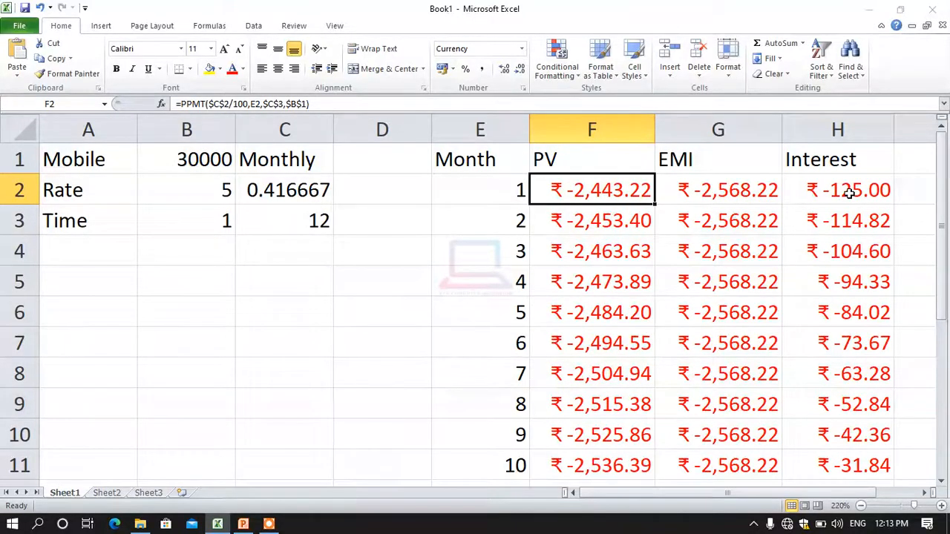
pyautogui.scroll(-1, 842, 404)
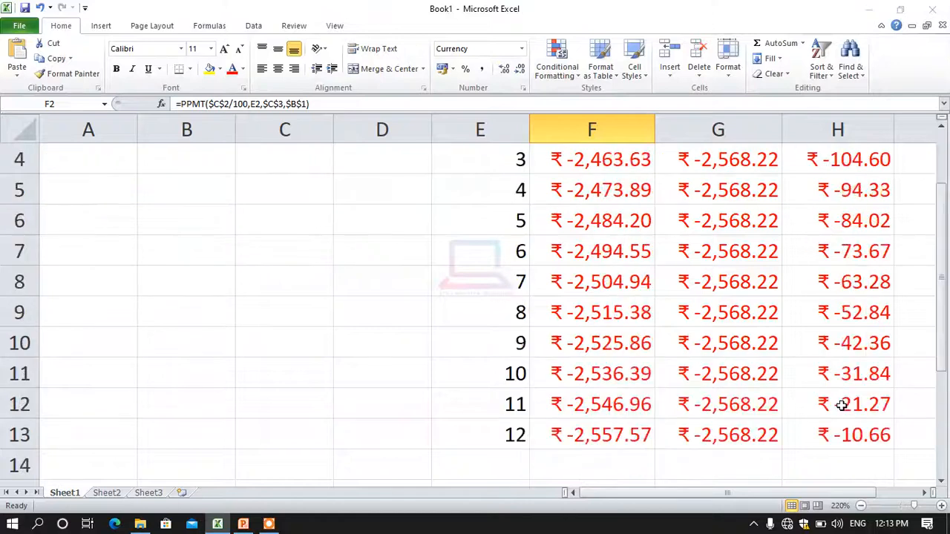
pyautogui.scroll(1, 844, 403)
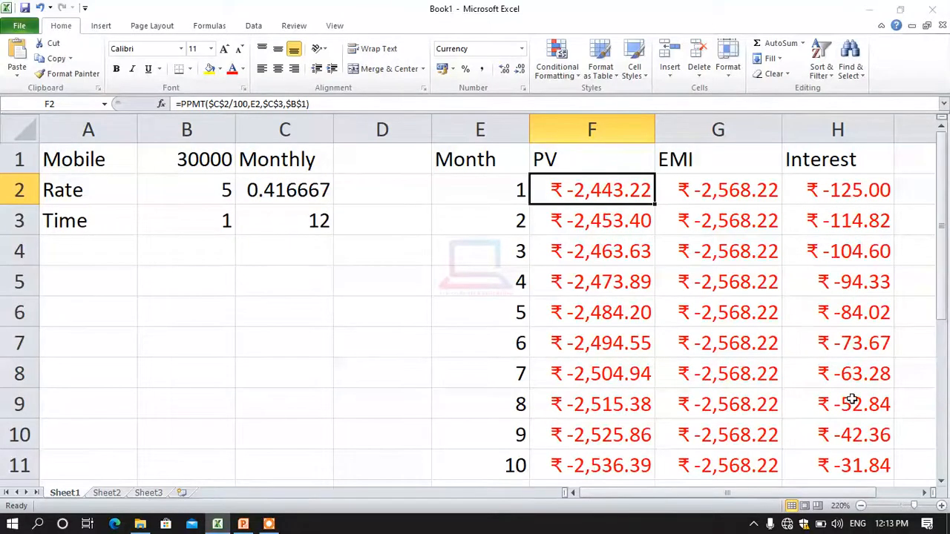
pyautogui.scroll(-1, 601, 241)
pyautogui.scroll(1, 597, 238)
pyautogui.click(463, 291)
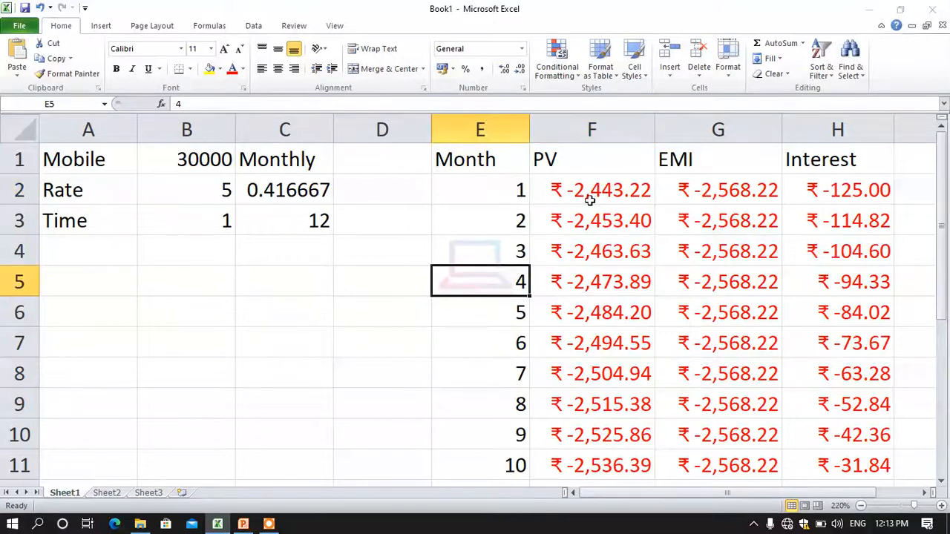
# Step: Total the monthly PV values F2:F13 in cell F14 with a SUM formula and check that cell
pyautogui.scroll(-2, 598, 416)
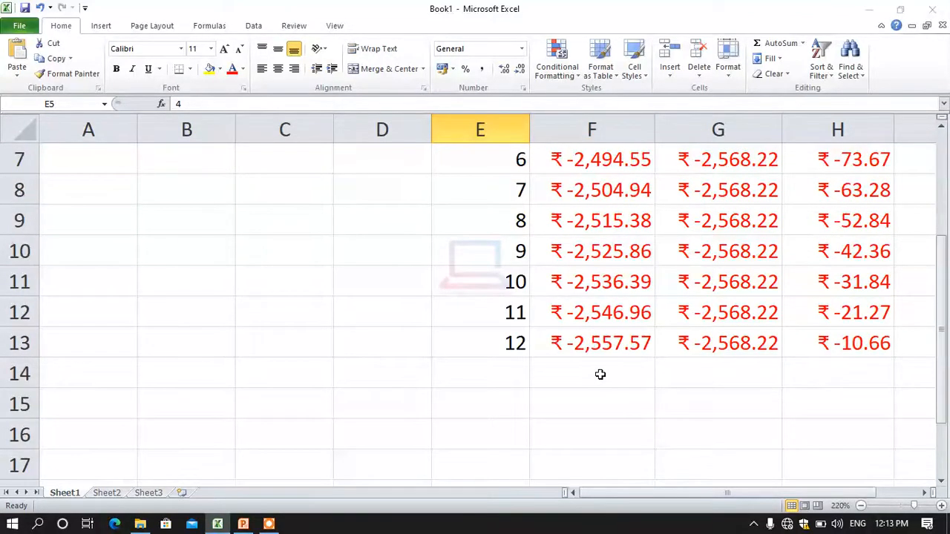
pyautogui.click(599, 379)
pyautogui.scroll(2, 599, 379)
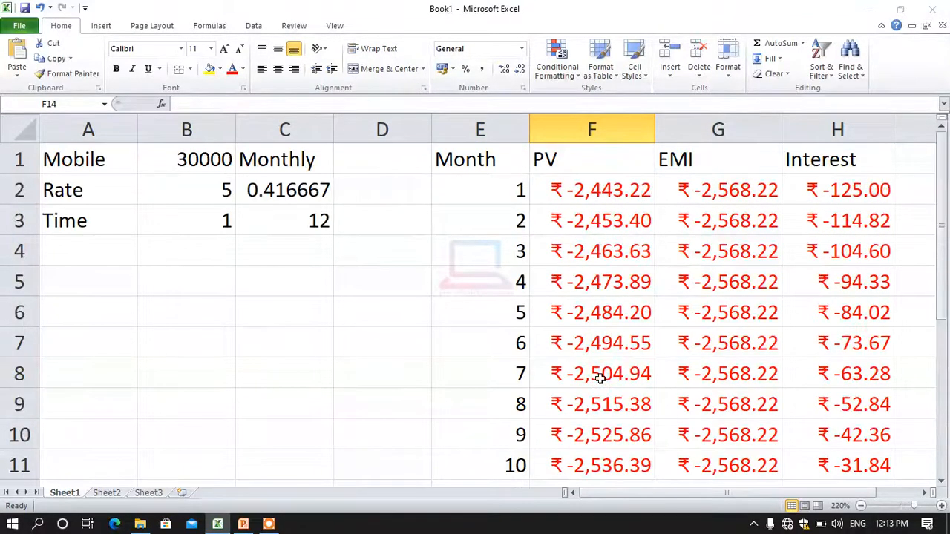
pyautogui.moveTo(588, 191); pyautogui.dragTo(587, 469)
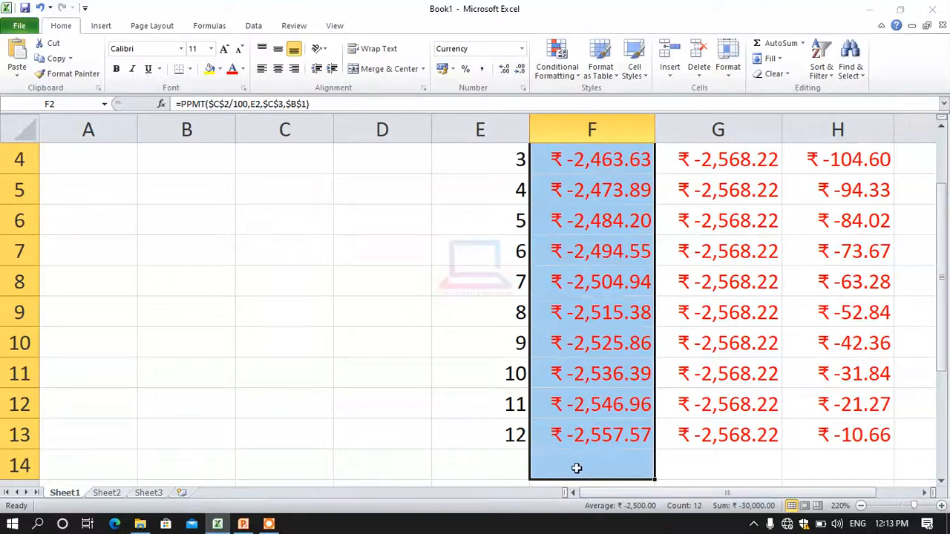
pyautogui.click(772, 44)
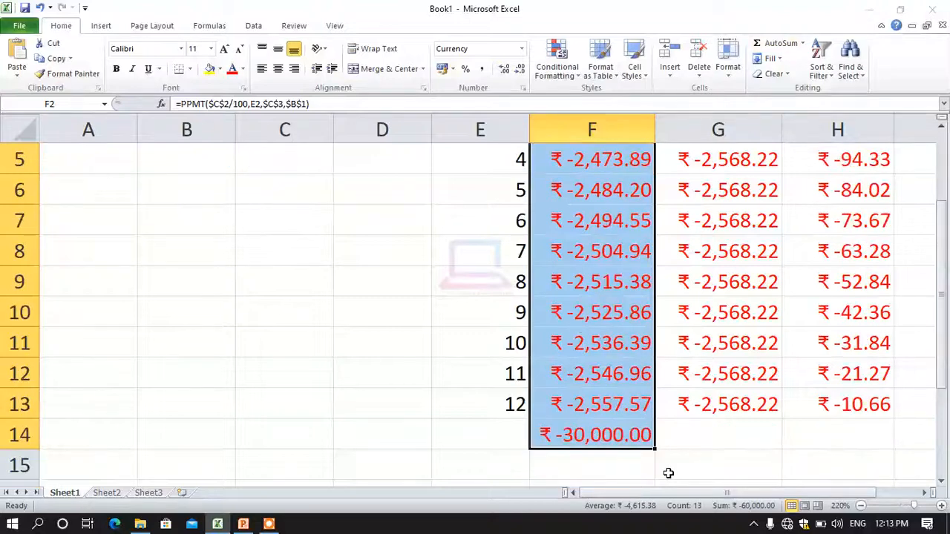
pyautogui.click(668, 472)
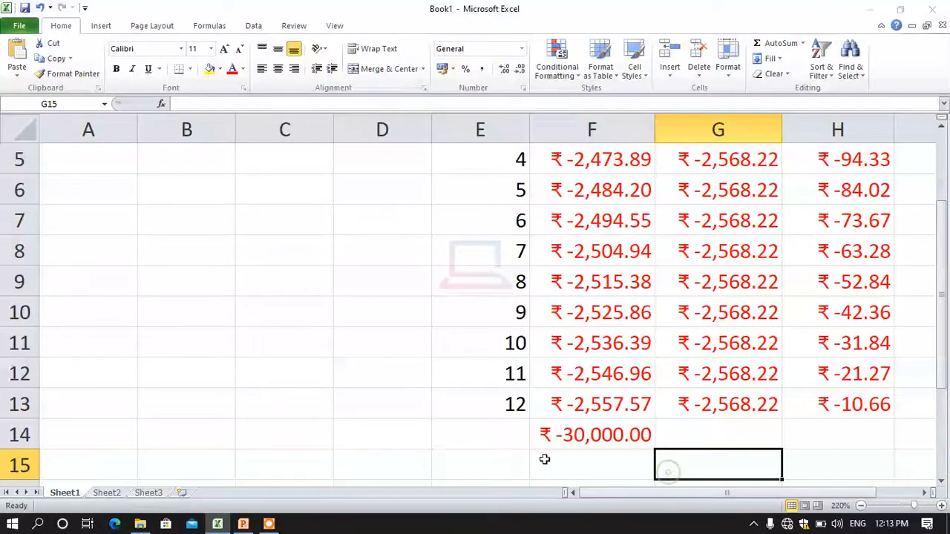
pyautogui.click(611, 439)
pyautogui.scroll(2, 604, 305)
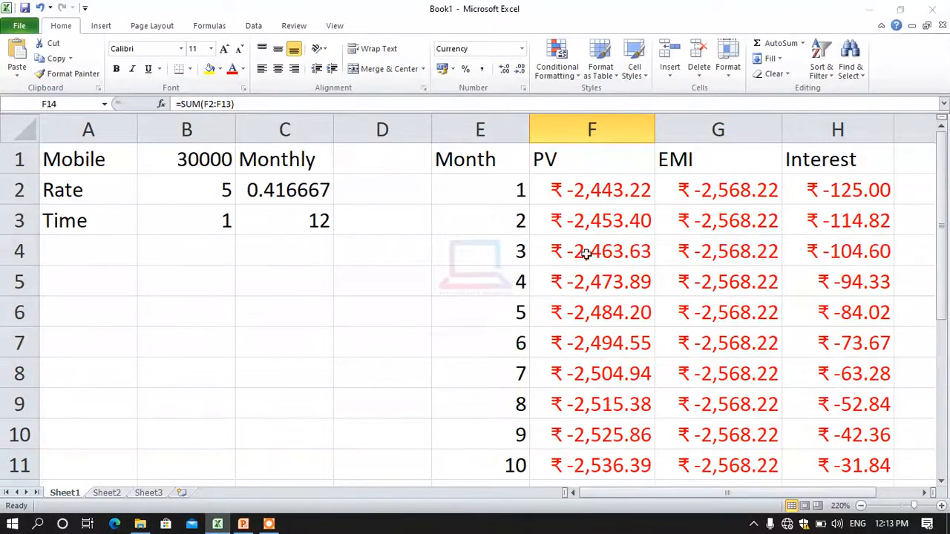
# Step: Total the monthly interest values H2:H13 in cell H14 with AutoSum and check that cell
pyautogui.moveTo(845, 190); pyautogui.dragTo(842, 443)
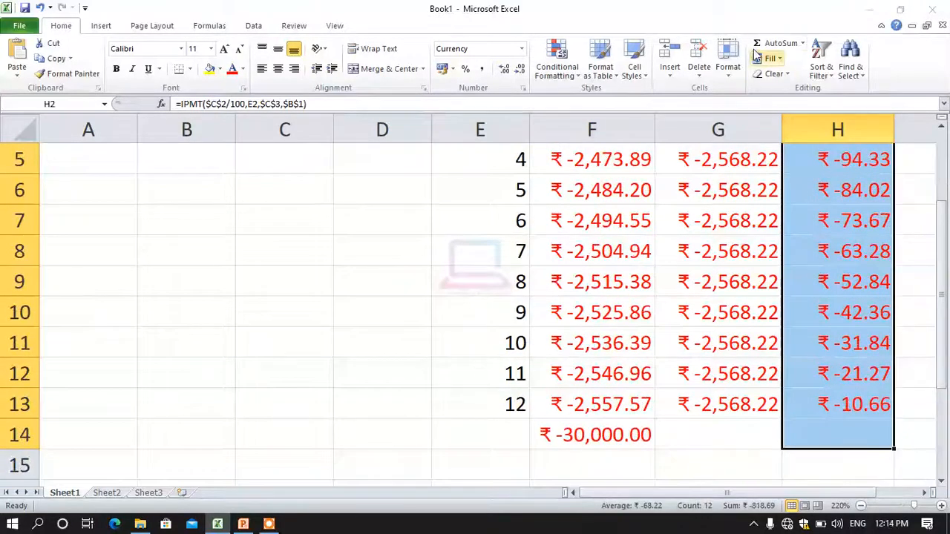
pyautogui.click(778, 43)
pyautogui.click(787, 282)
pyautogui.scroll(-3, 788, 289)
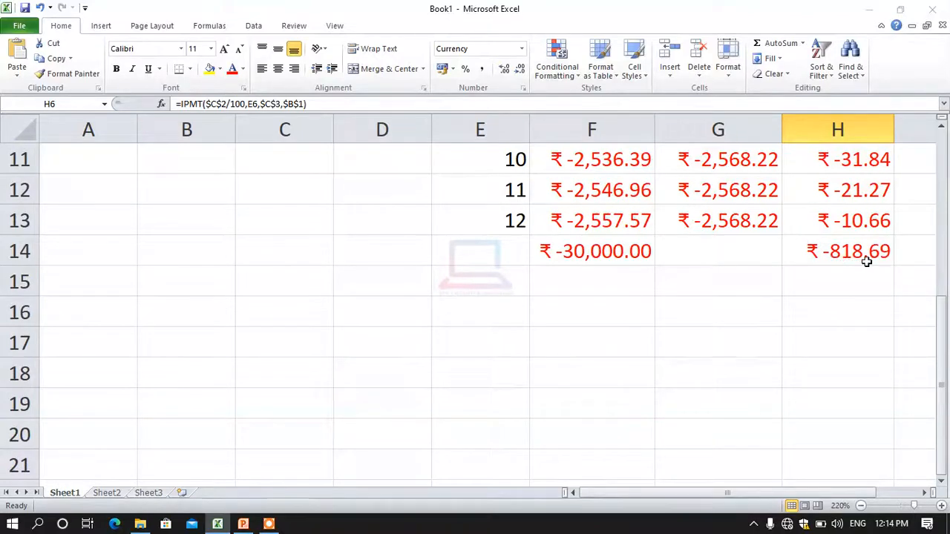
pyautogui.scroll(4, 856, 319)
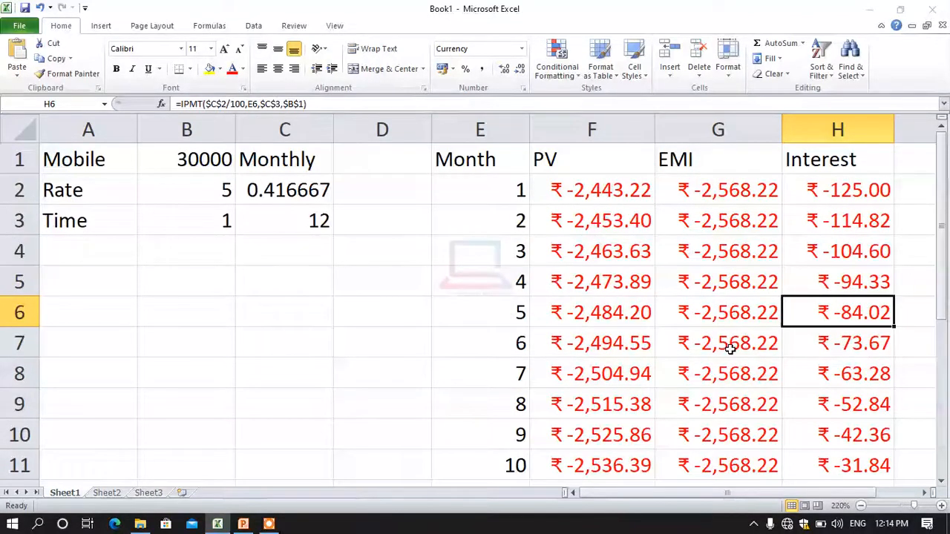
pyautogui.scroll(-3, 730, 349)
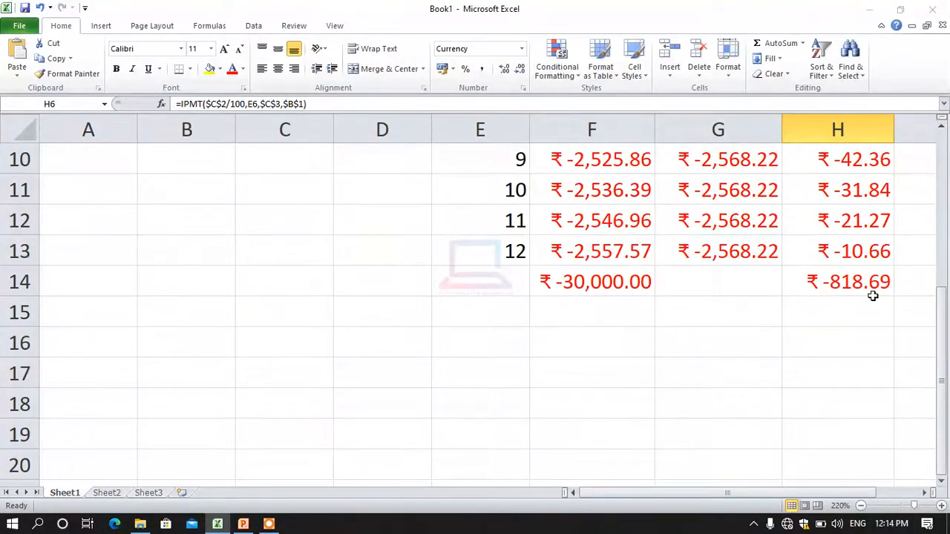
pyautogui.scroll(3, 723, 335)
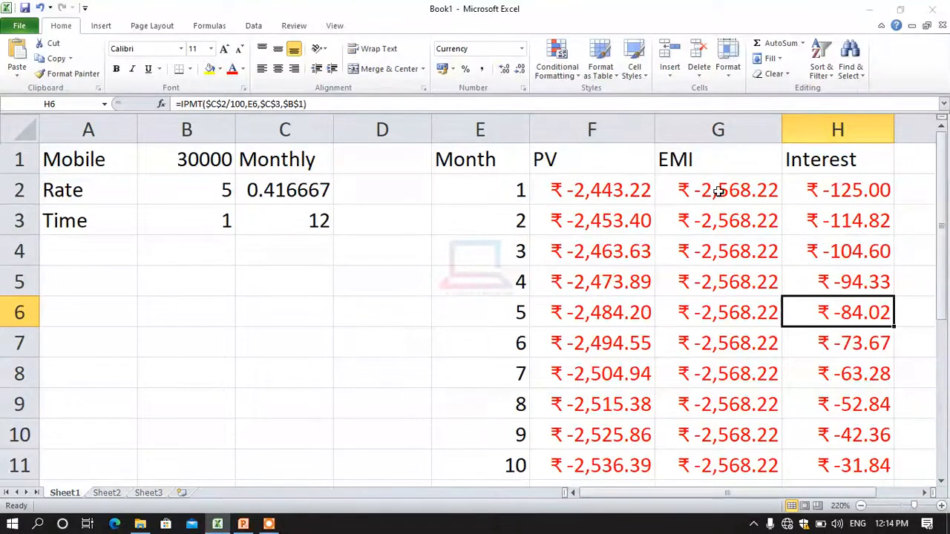
# Step: Total the monthly EMI values G2:G13 in cell G14 with AutoSum and compare it with the PV and interest totals
pyautogui.moveTo(712, 194); pyautogui.dragTo(719, 467)
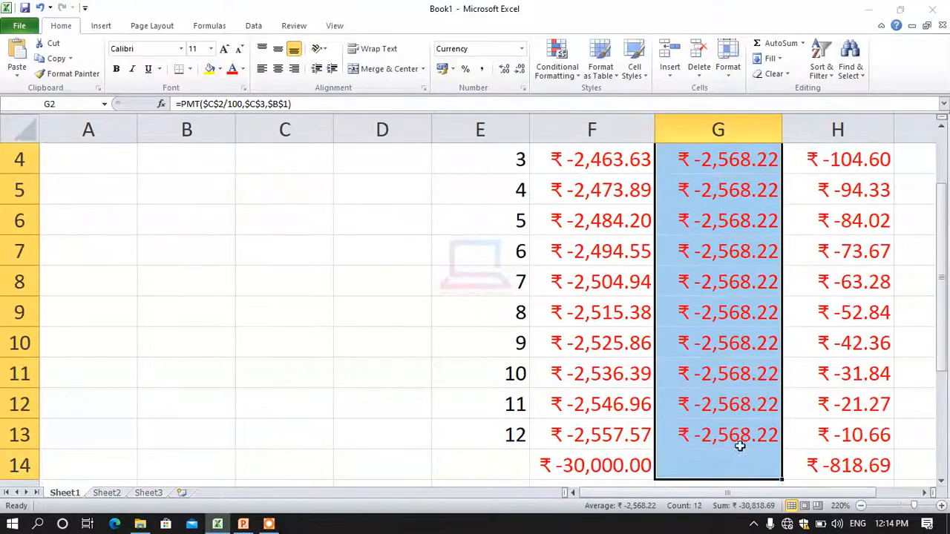
pyautogui.click(779, 43)
pyautogui.scroll(-4, 683, 329)
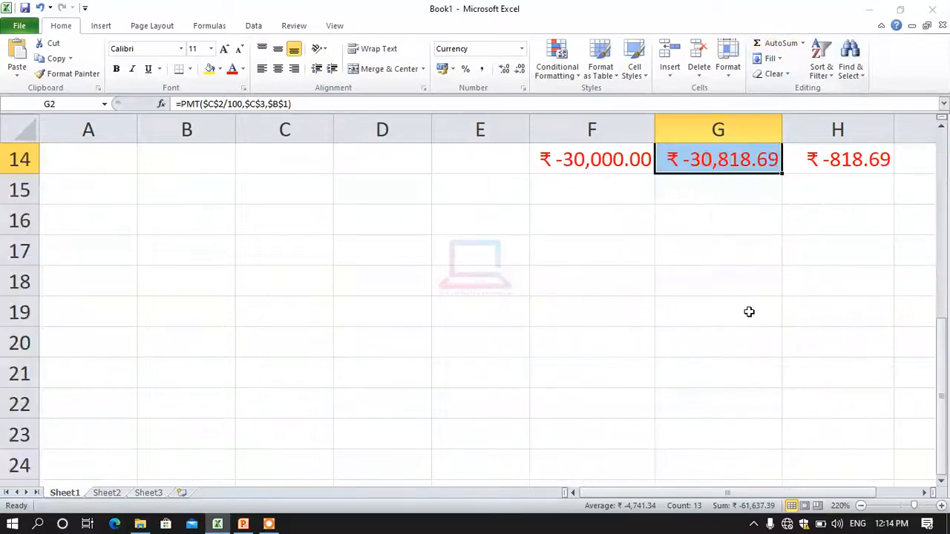
pyautogui.click(748, 311)
pyautogui.scroll(2, 734, 299)
pyautogui.scroll(1, 736, 299)
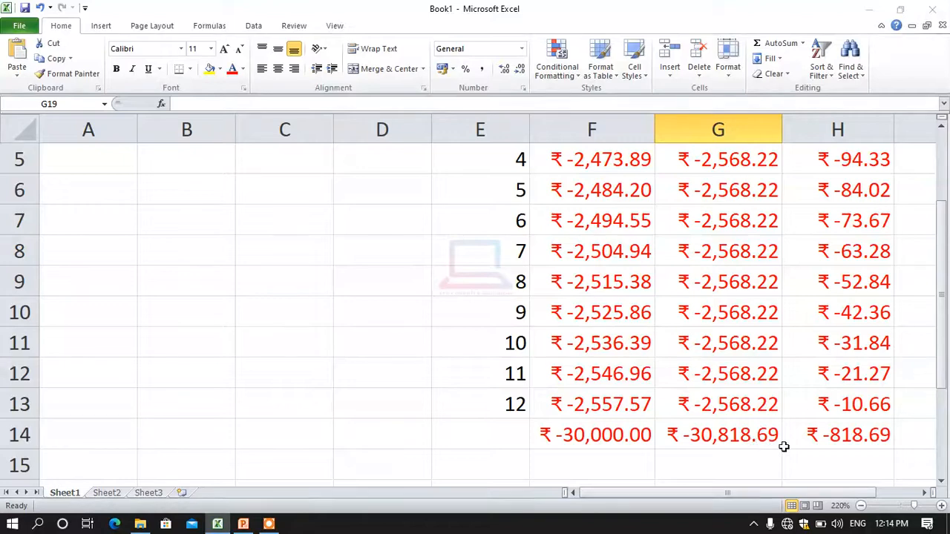
pyautogui.scroll(2, 681, 346)
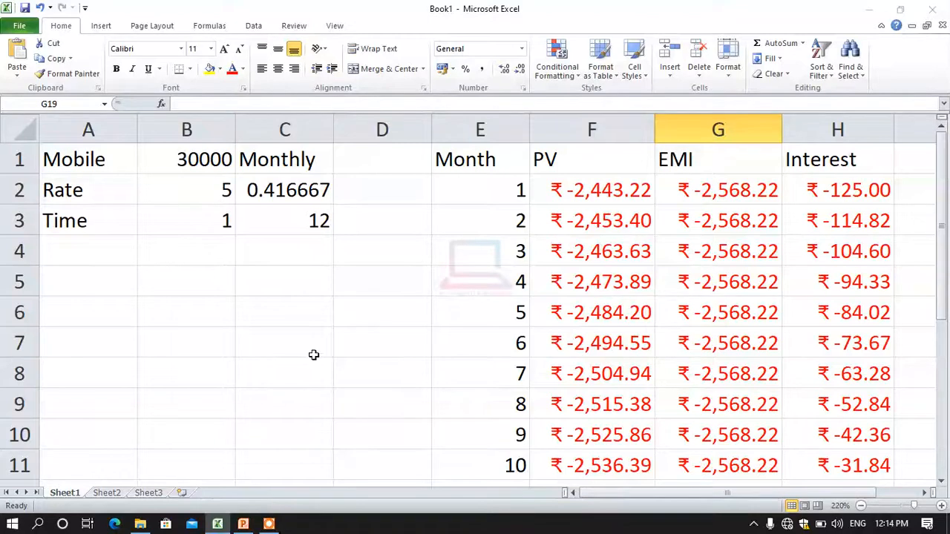
# Step: Calculate the one-year loan payment in cell B6 with the formula =PMT(B2/100,B3,B1)
pyautogui.click(83, 284)
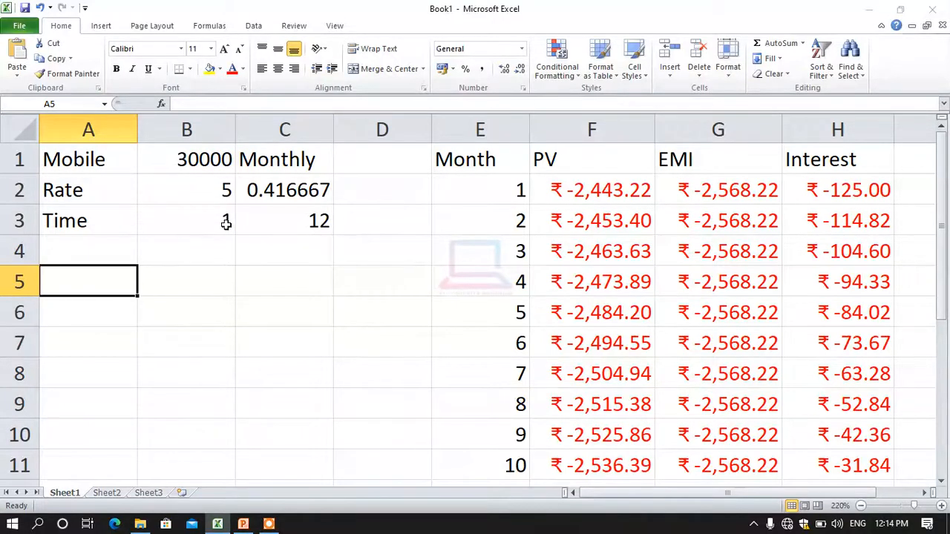
pyautogui.click(218, 229)
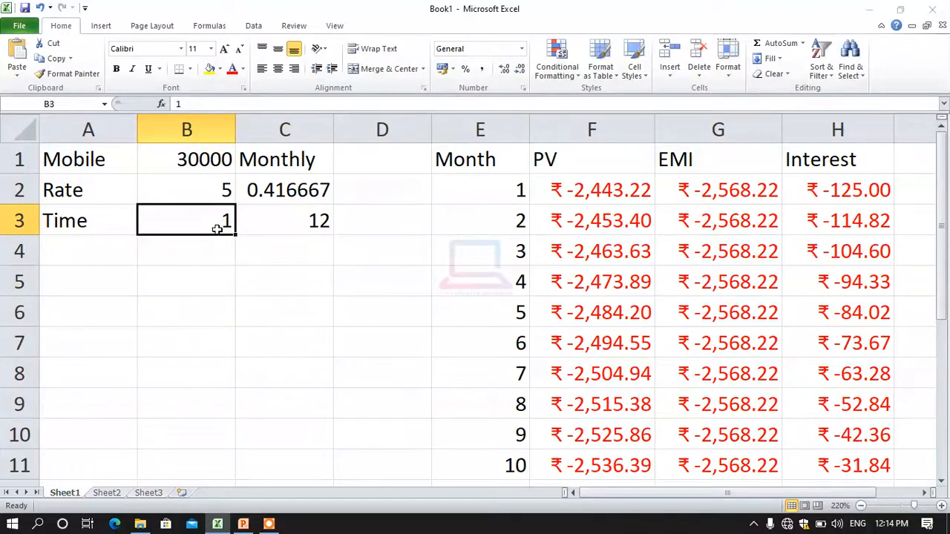
pyautogui.click(187, 317)
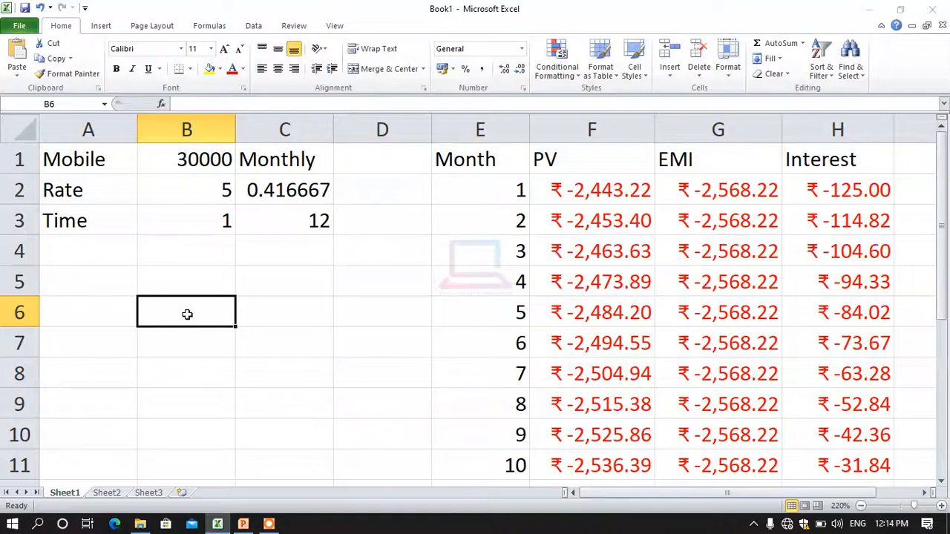
pyautogui.write('=')
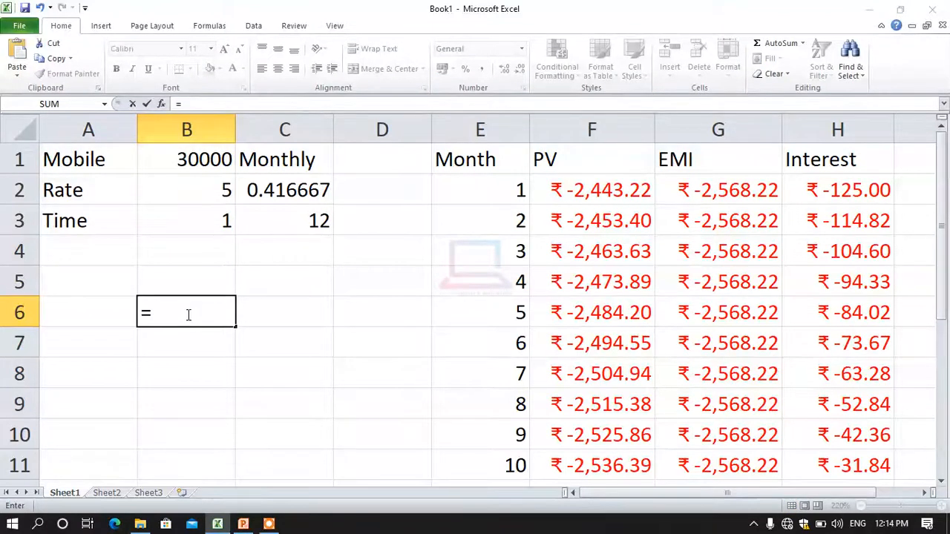
pyautogui.write('pm')
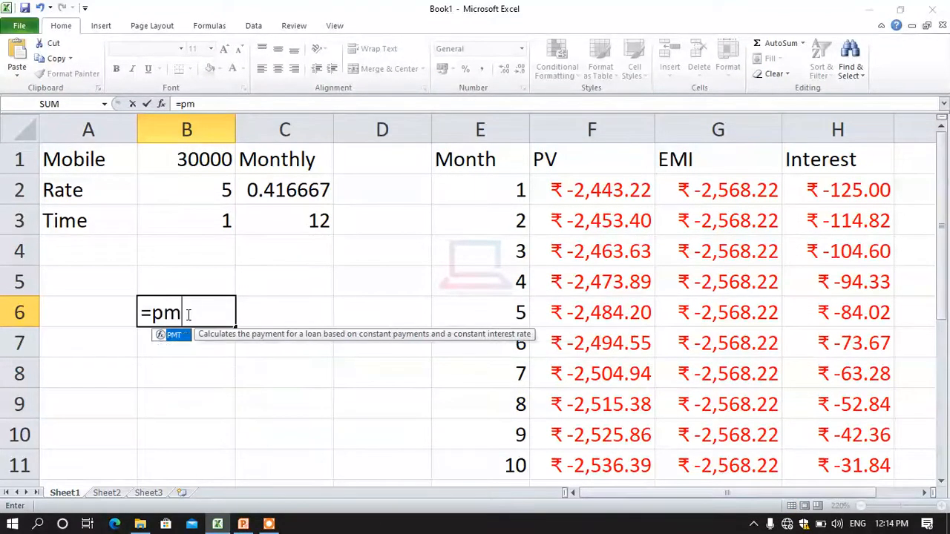
pyautogui.write('t(')
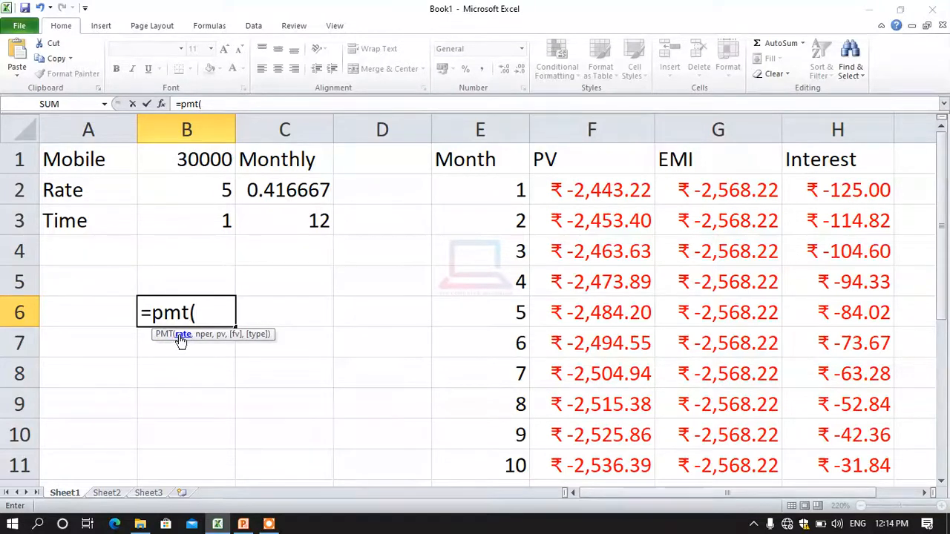
pyautogui.click(212, 190)
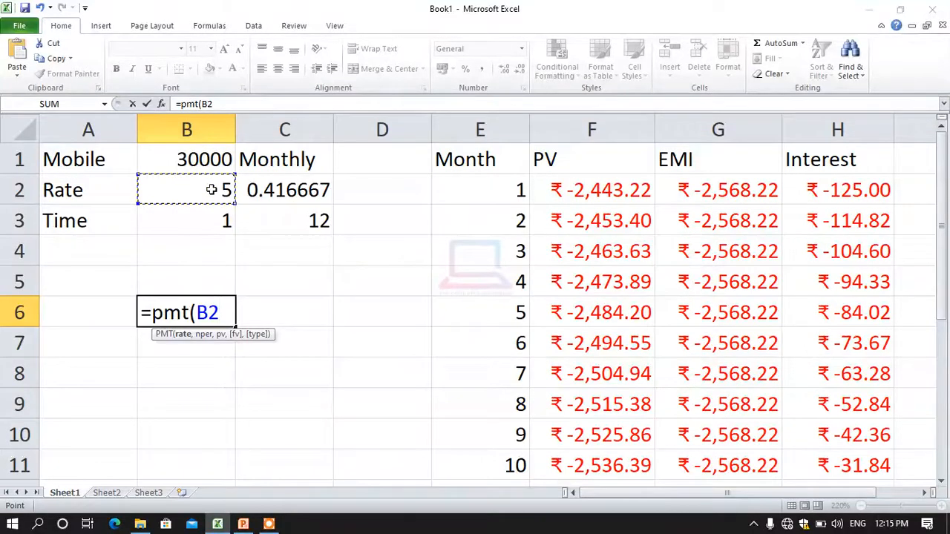
pyautogui.write('/100')
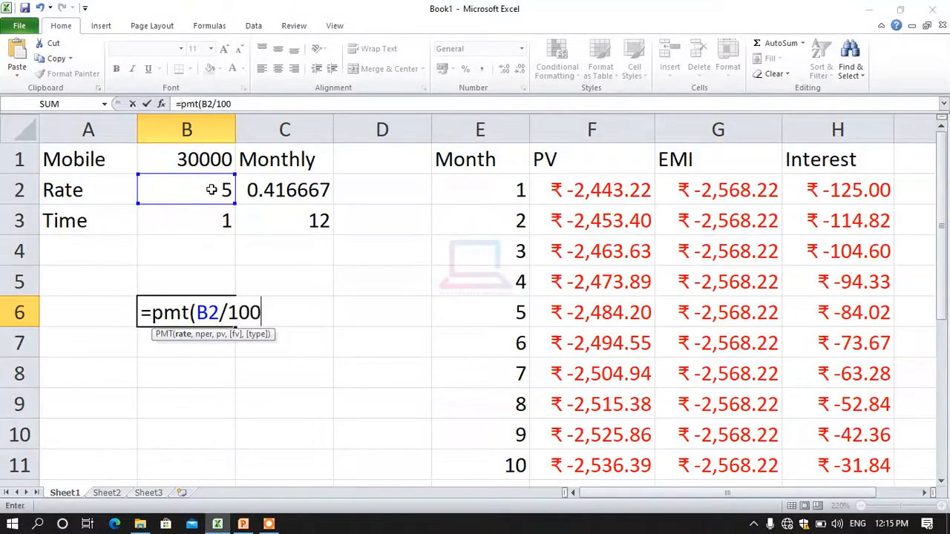
pyautogui.write(',')
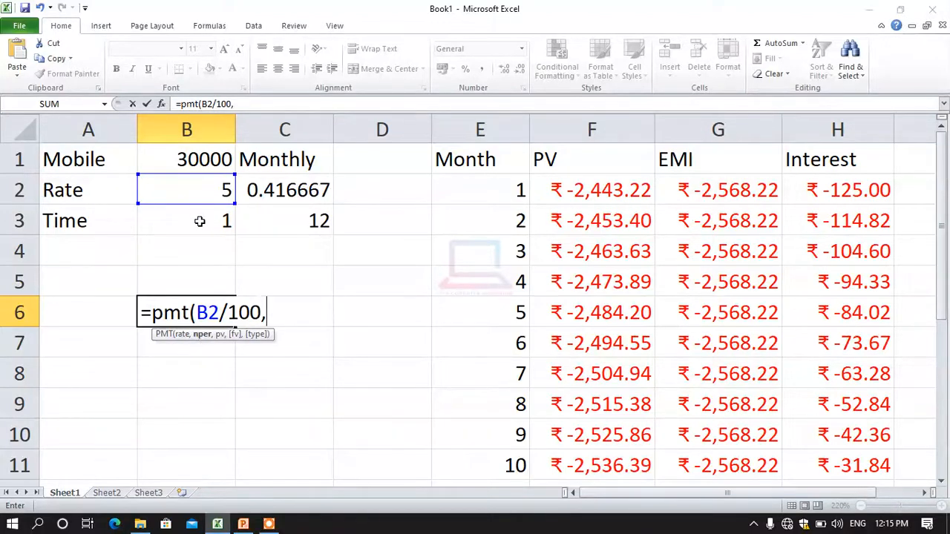
pyautogui.click(200, 221)
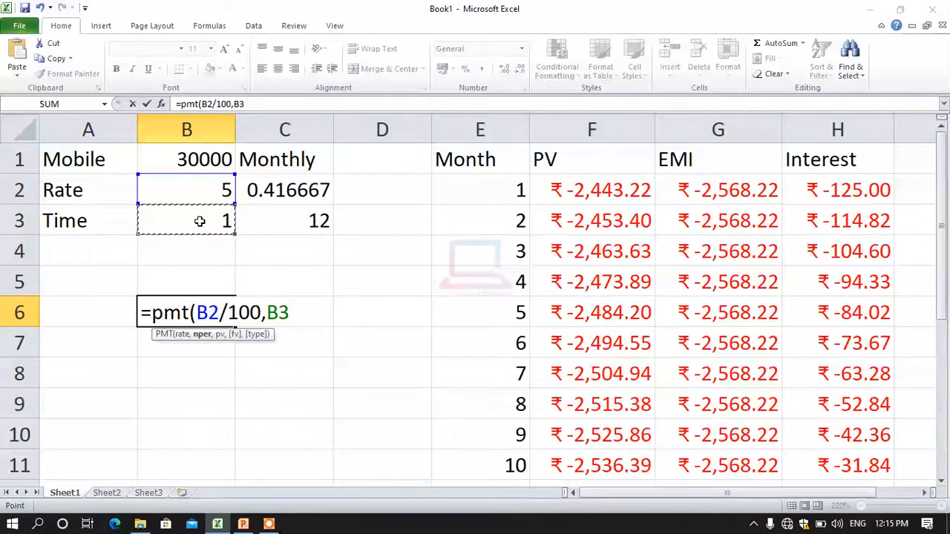
pyautogui.write(',')
pyautogui.click(187, 159)
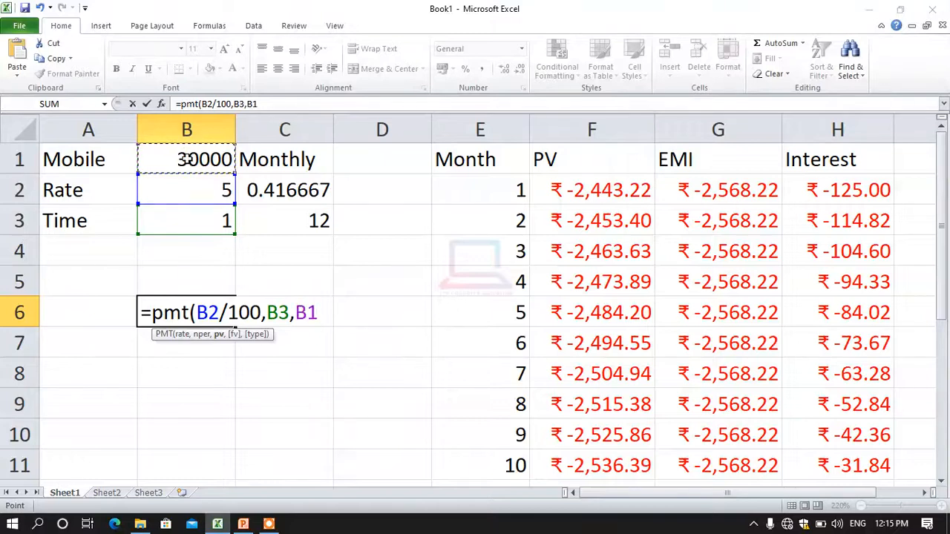
pyautogui.write(')')
pyautogui.press('Return')
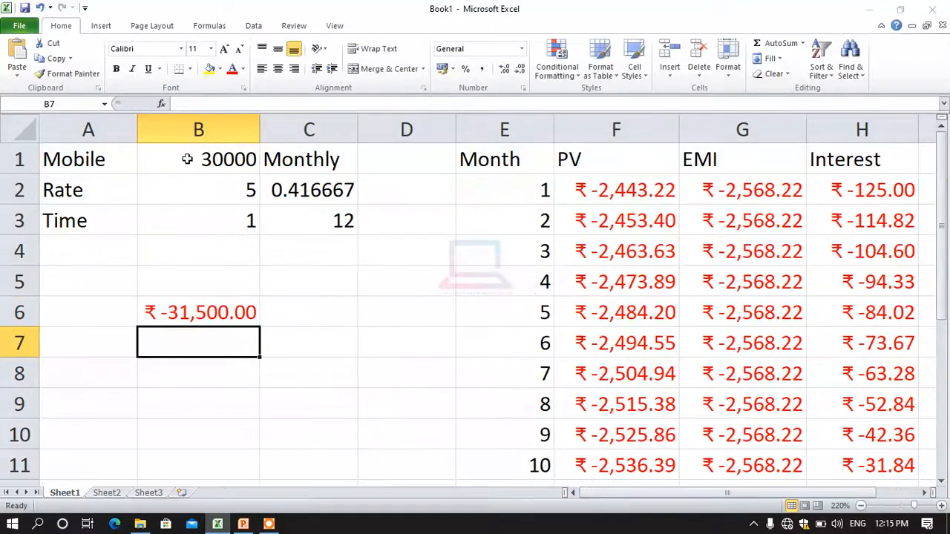
# Step: Examine the yearly PMT formula in B6 together with the yearly rate in B2 and the time in B3
pyautogui.press('Up')
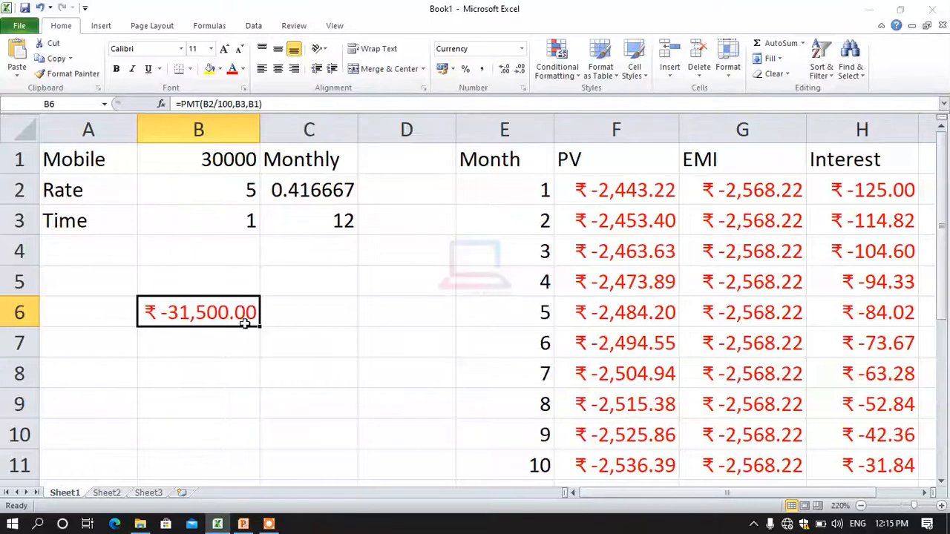
pyautogui.click(249, 224)
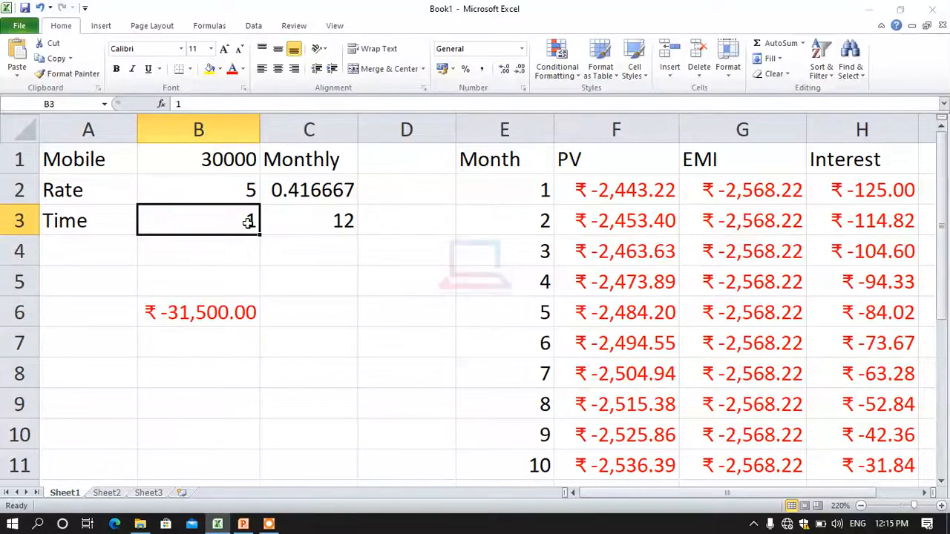
pyautogui.click(202, 312)
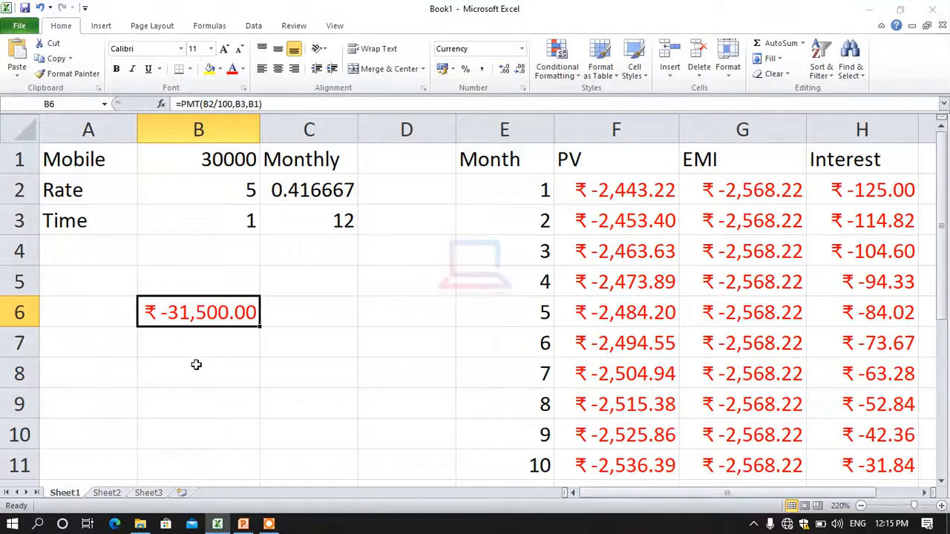
pyautogui.click(324, 349)
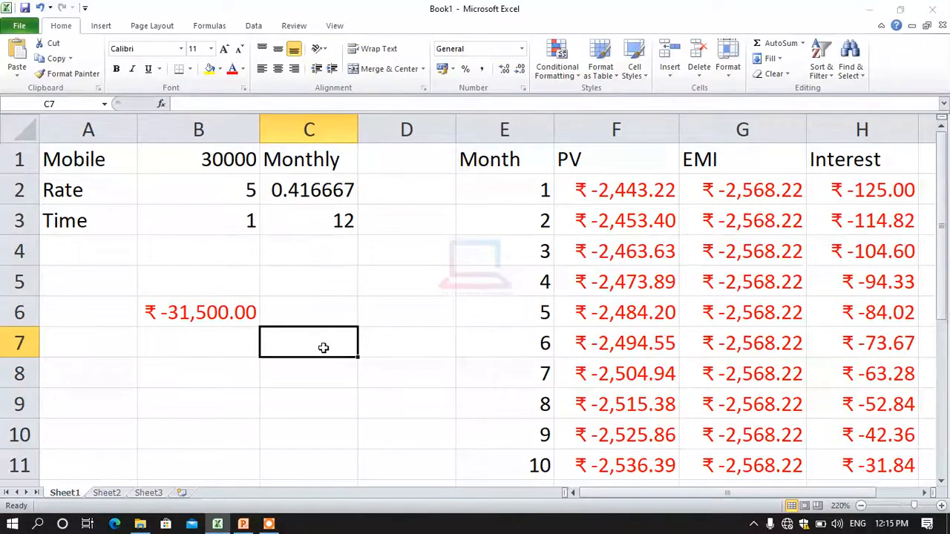
pyautogui.click(232, 190)
pyautogui.click(225, 222)
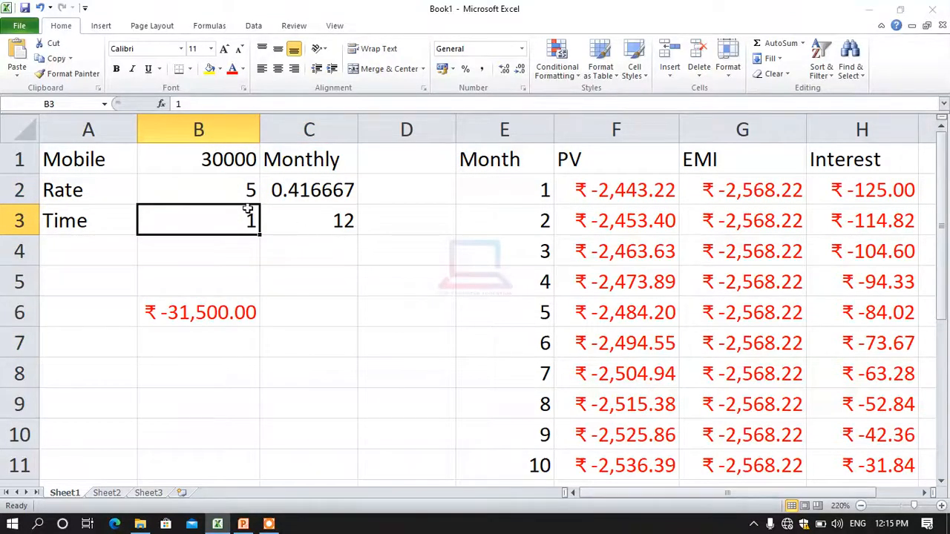
pyautogui.click(220, 195)
pyautogui.click(219, 223)
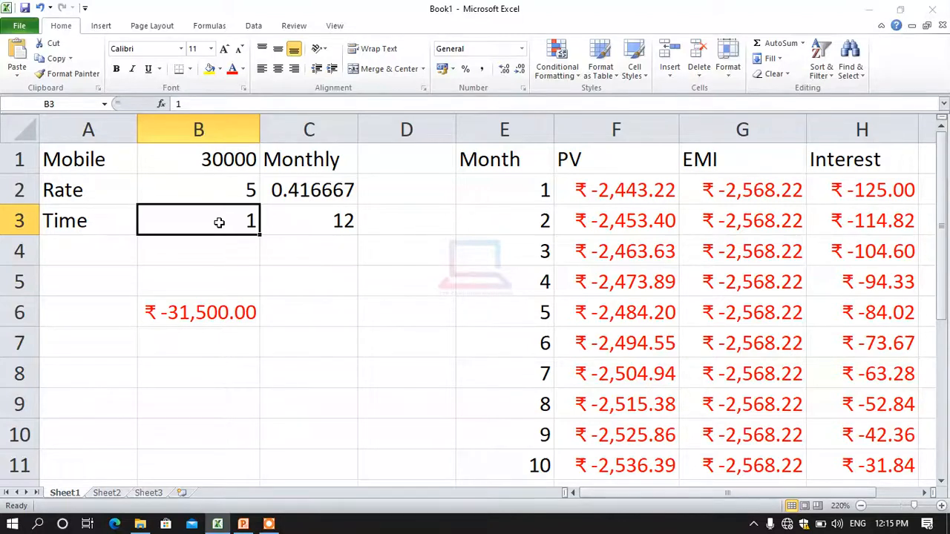
pyautogui.click(230, 189)
pyautogui.click(230, 229)
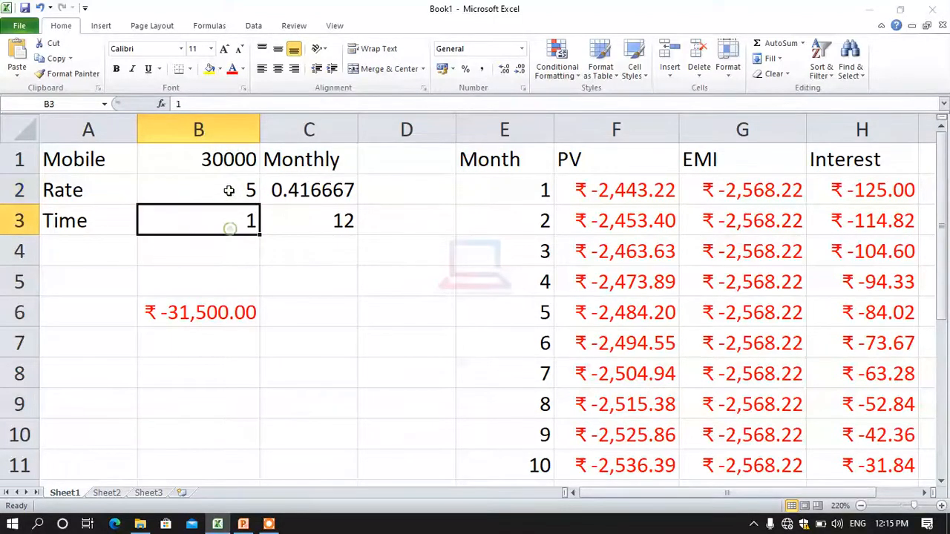
pyautogui.click(229, 190)
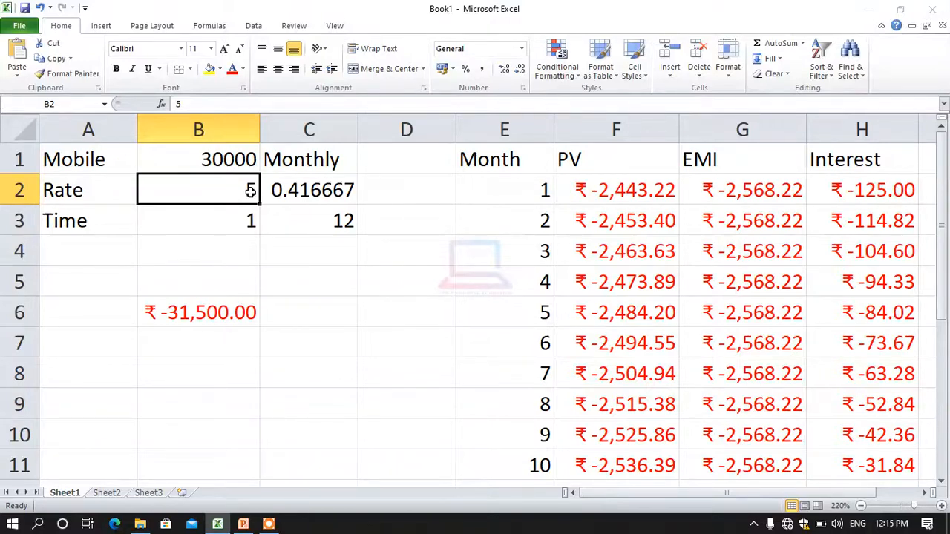
pyautogui.click(222, 225)
pyautogui.click(223, 193)
pyautogui.click(227, 225)
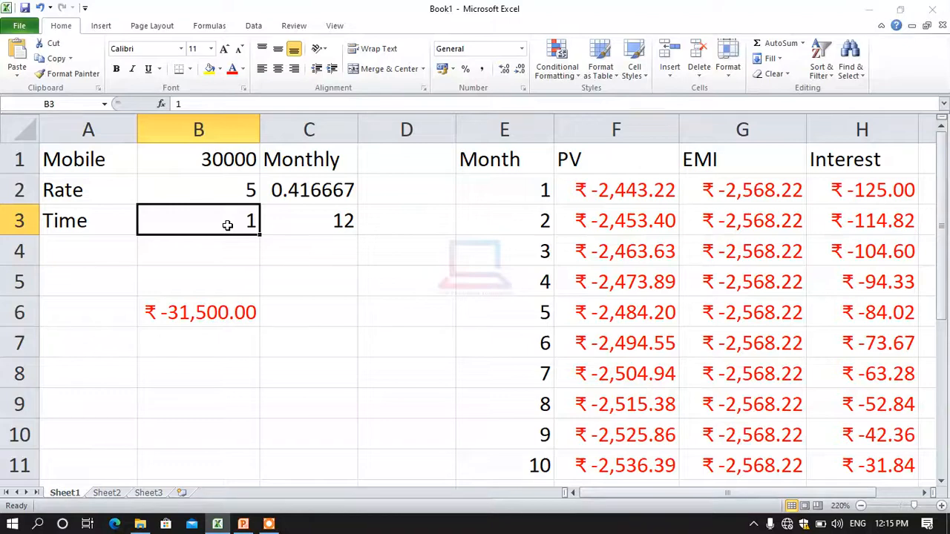
pyautogui.click(397, 346)
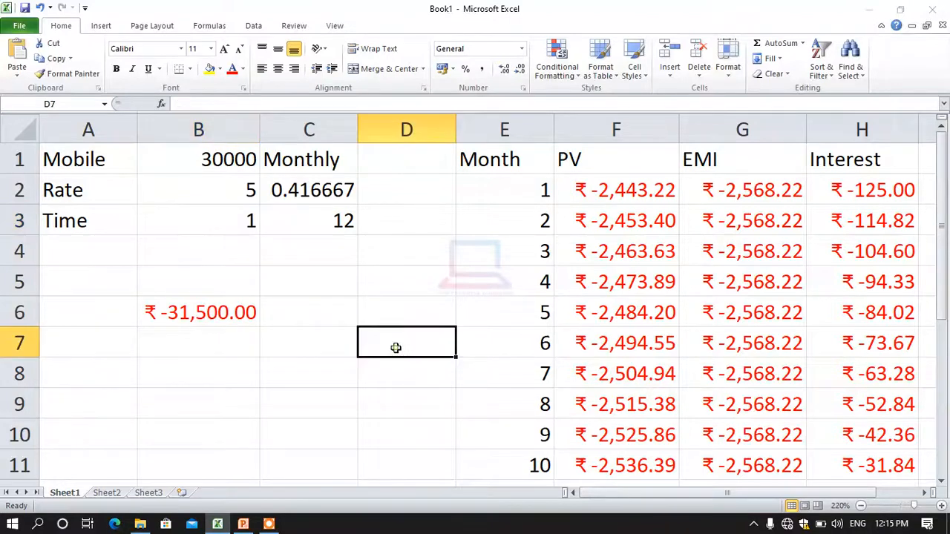
pyautogui.click(327, 338)
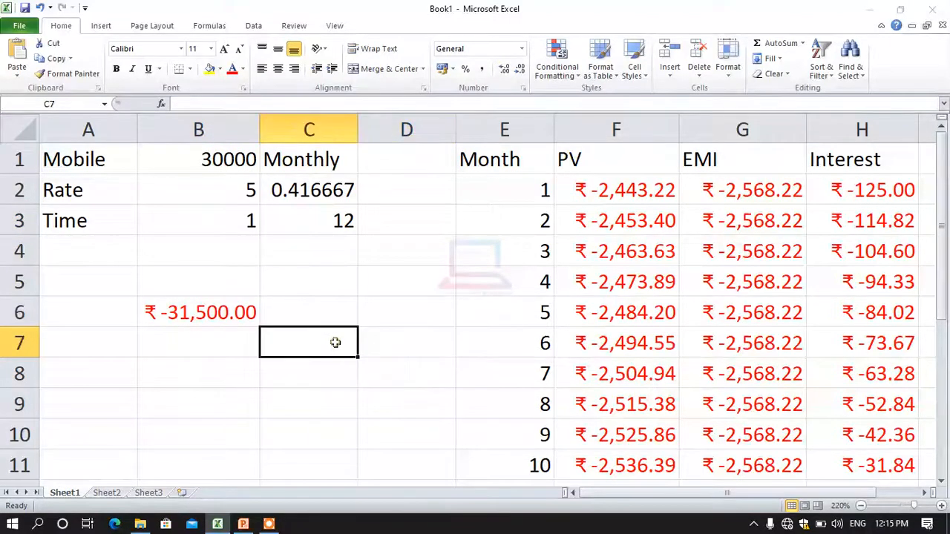
pyautogui.click(396, 342)
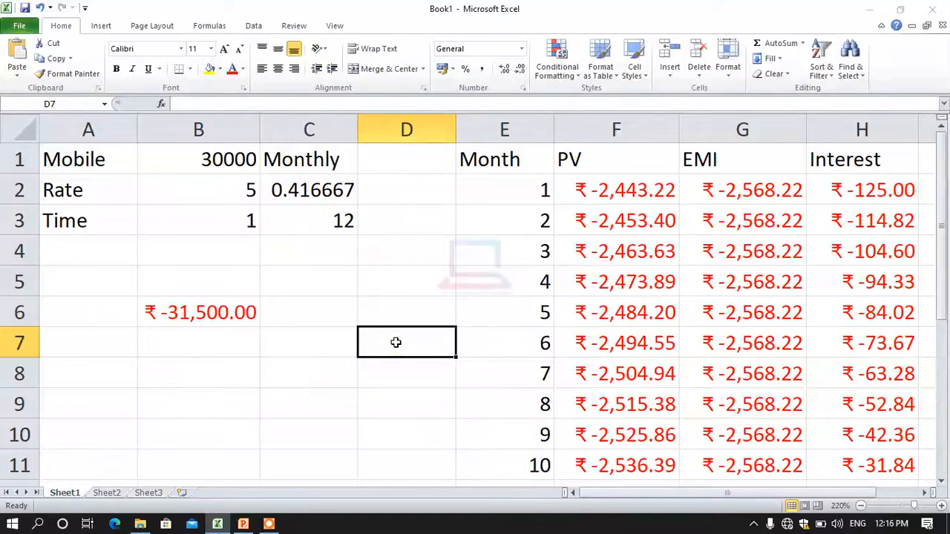